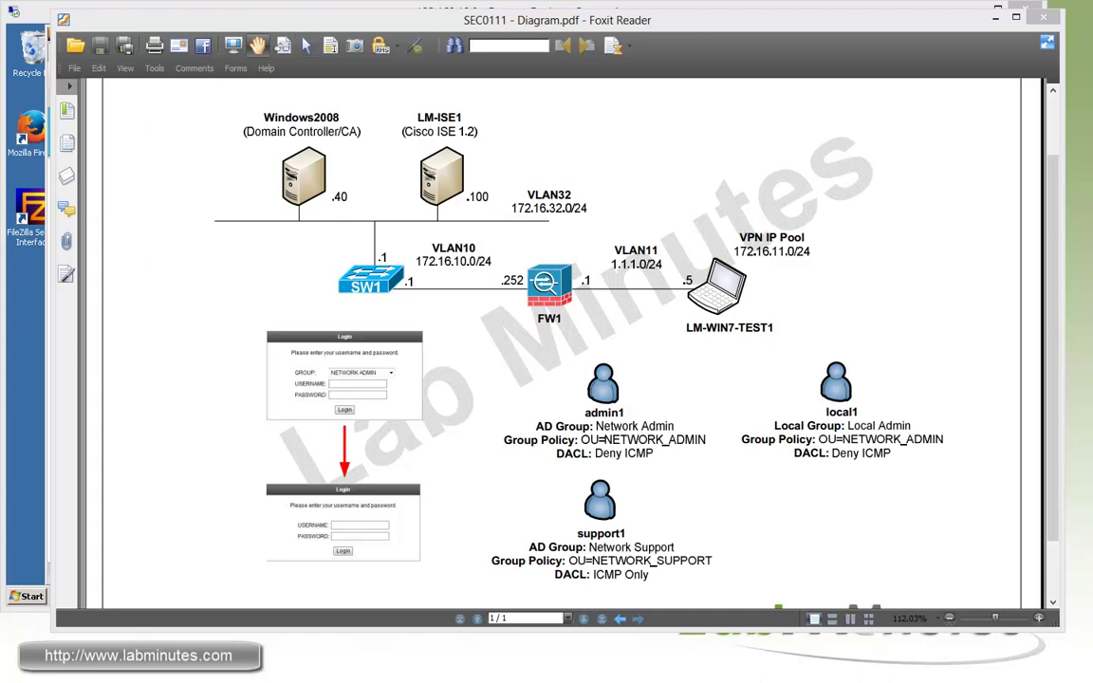
- Show FW1's local user accounts with 'sh run username'
{"action": "key", "text": "alt+Tab"}
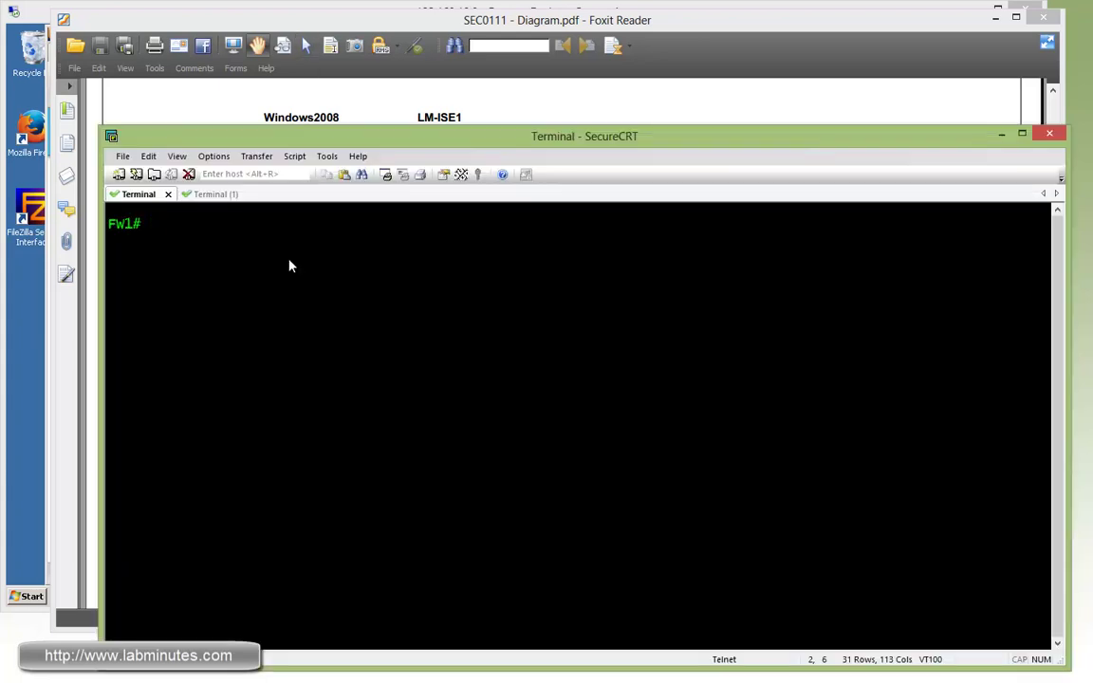
{"action": "key", "text": "Return"}
{"action": "key", "text": "Return"}
{"action": "key", "text": "Return"}
{"action": "type", "text": "sh run usern"}
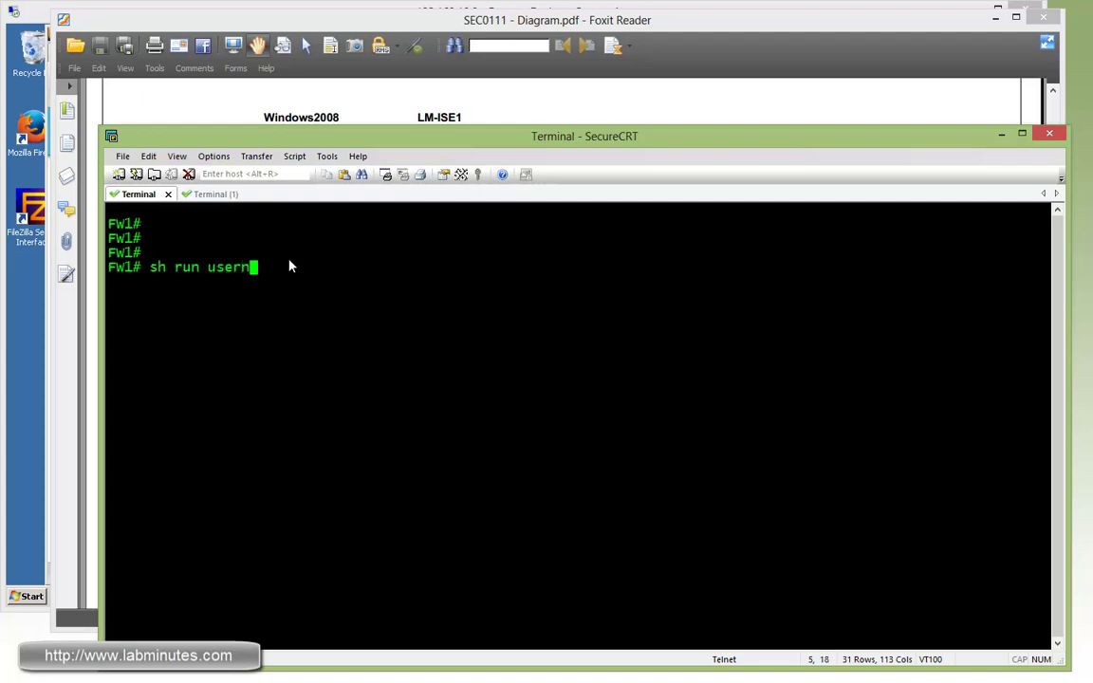
{"action": "type", "text": "ame"}
{"action": "key", "text": "Return"}
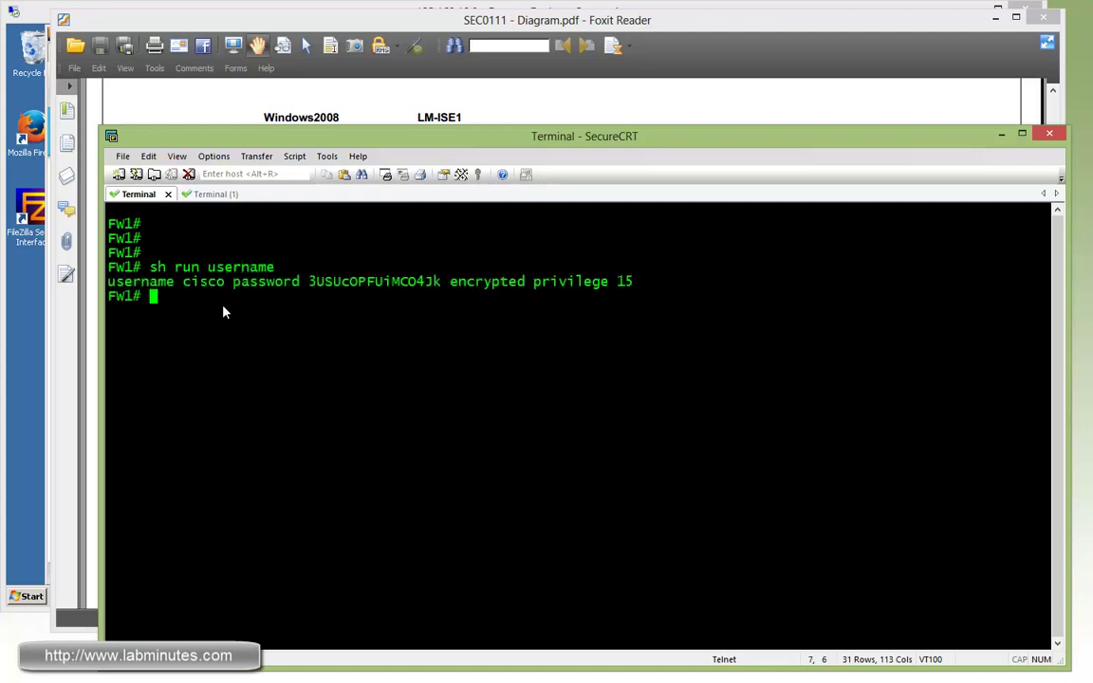
{"action": "double_click", "coordinate": [198, 282]}
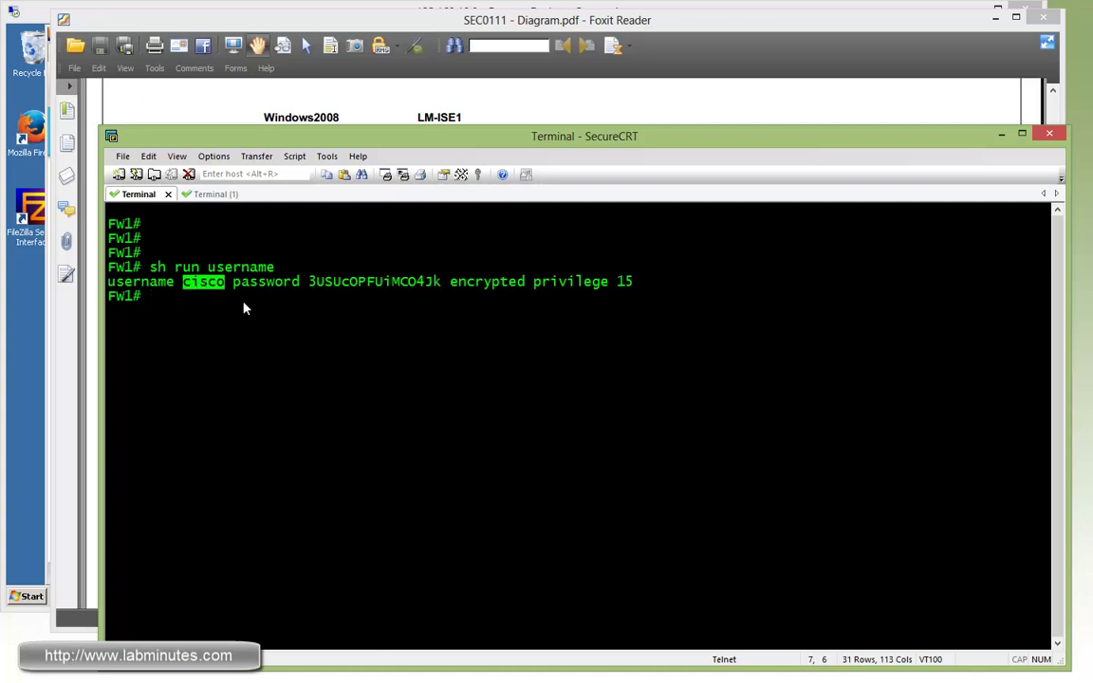
- Show FW1's VPN_POOL address pool, range 172.16.11.32-172.16.11.63
{"action": "type", "text": "sh run ip loc"}
{"action": "key", "text": "Tab"}
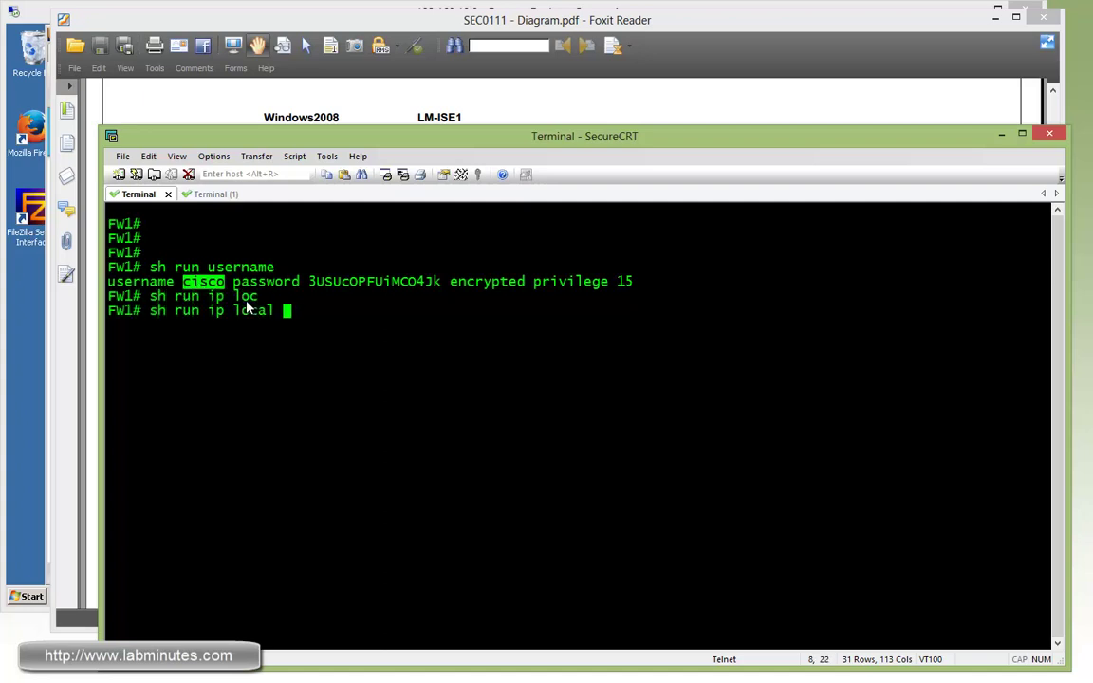
{"action": "type", "text": "gr"}
{"action": "key", "text": "Tab"}
{"action": "key", "text": "Return"}
{"action": "key", "text": "Up"}
{"action": "type", "text": "po"}
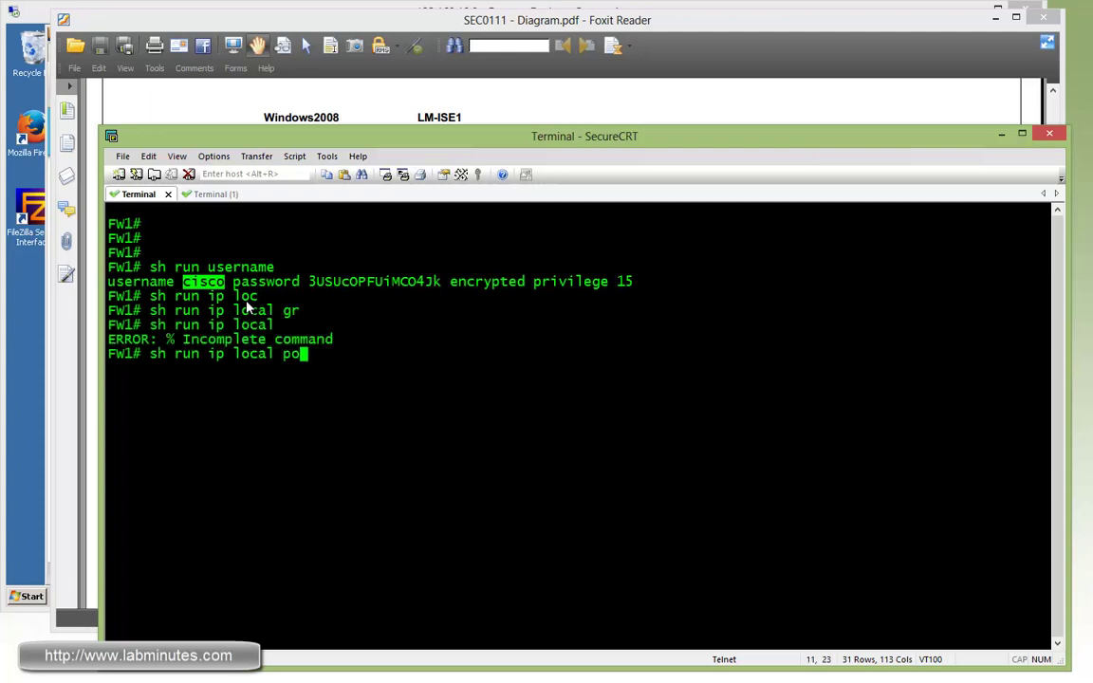
{"action": "key", "text": "Tab"}
{"action": "key", "text": "Return"}
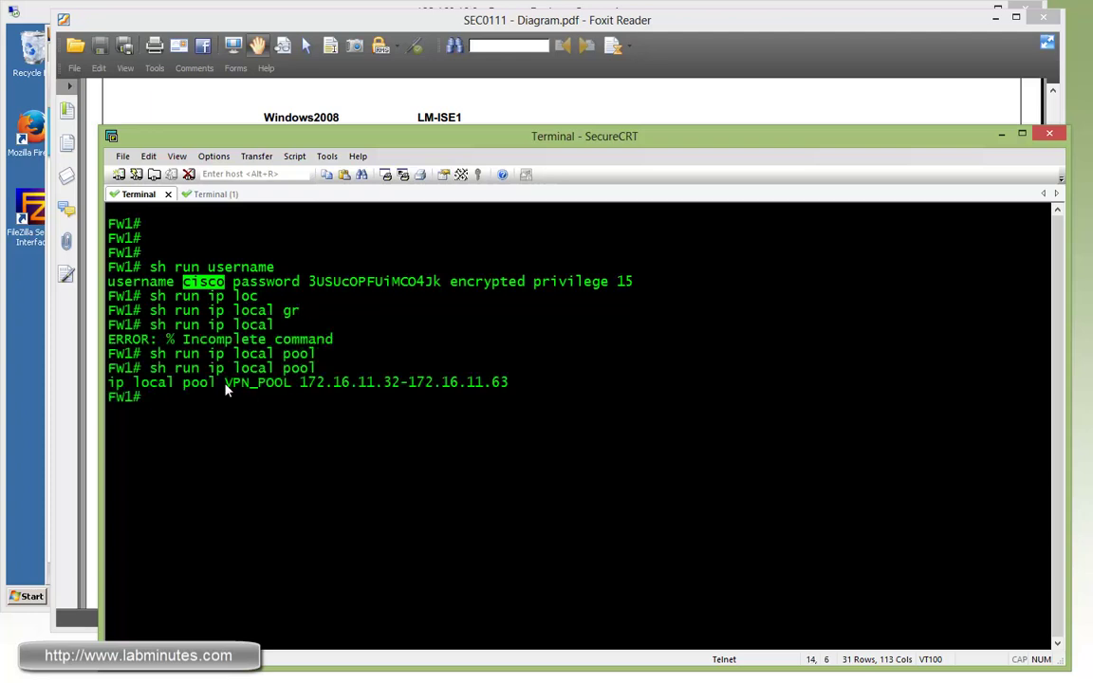
{"action": "left_click_drag", "start_coordinate": [435, 383], "coordinate": [224, 382]}
{"action": "left_click", "coordinate": [301, 410]}
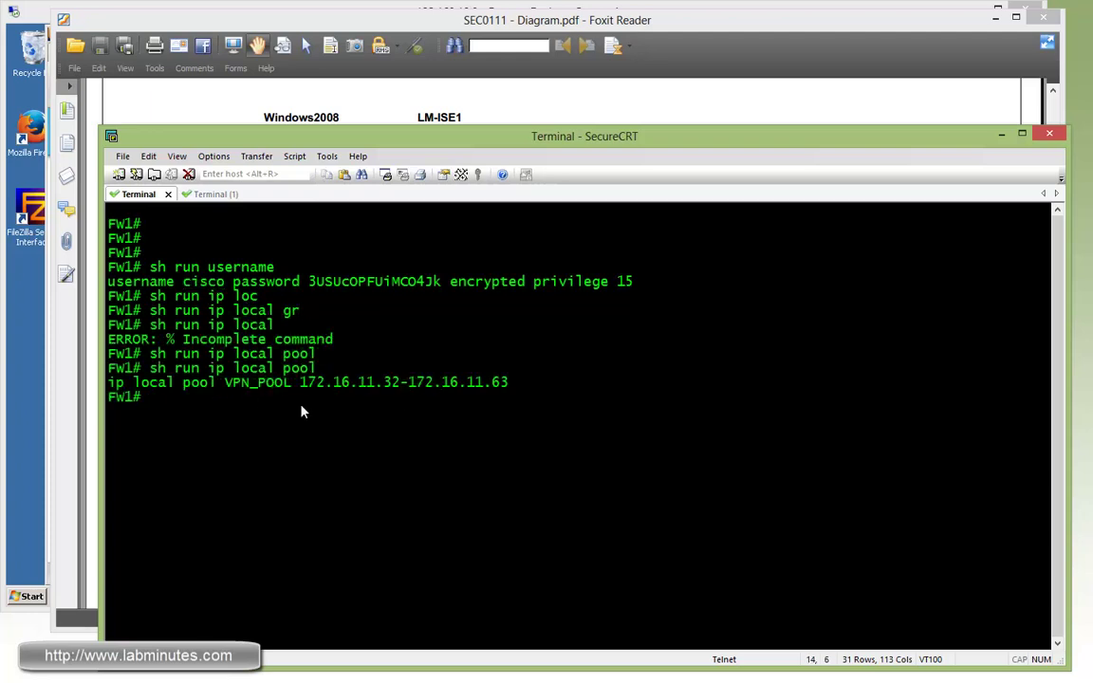
- List FW1's access lists, showing ACL_VPN_ST permitting 172.16.0.0 255.255.0.0
{"action": "type", "text": "sh run accerun access-l"}
{"action": "key", "text": "Return"}
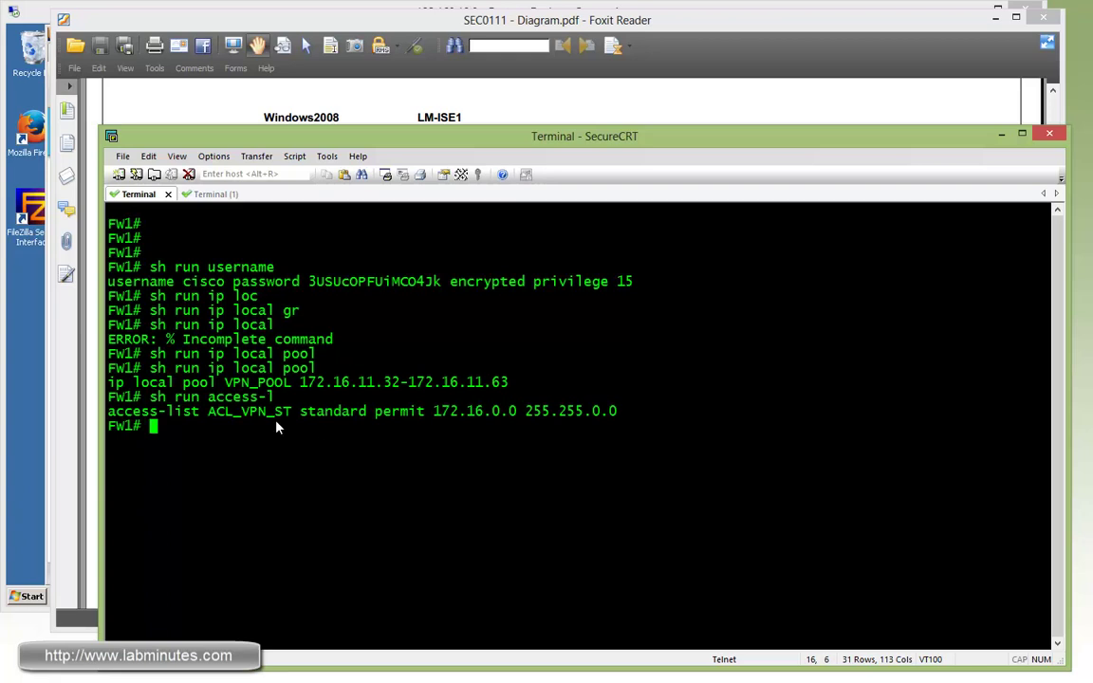
{"action": "left_click_drag", "start_coordinate": [242, 411], "coordinate": [503, 439]}
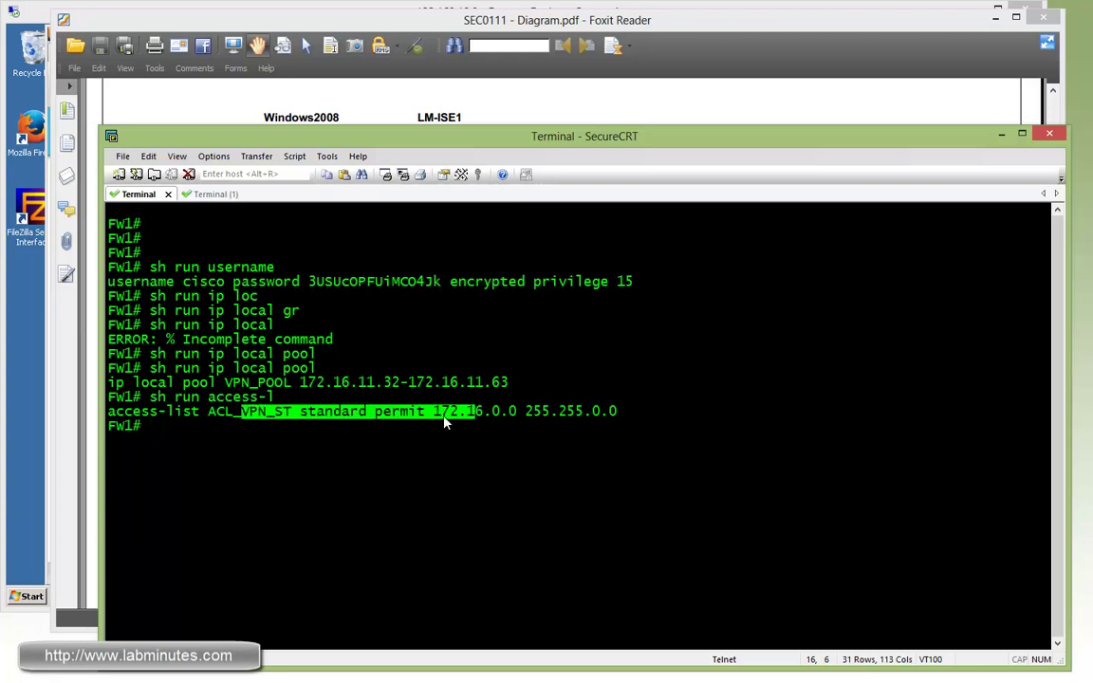
{"action": "left_click", "coordinate": [479, 429]}
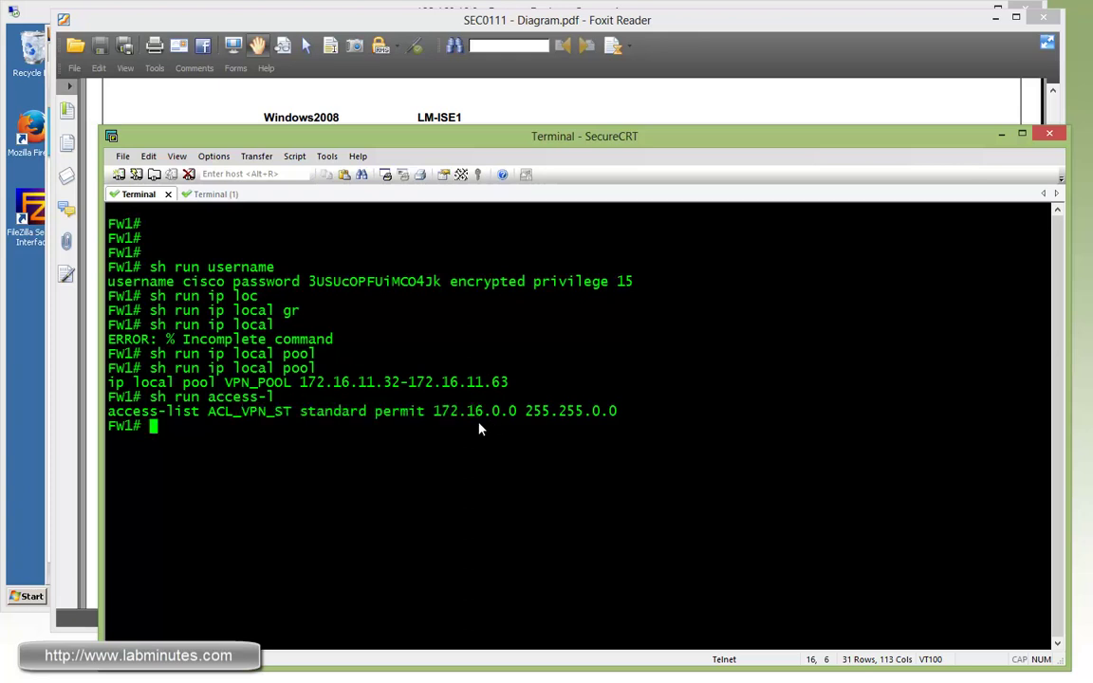
- Show FW1's webvpn settings, including the AnyConnect image path and tunnel-group-list
{"action": "type", "text": "sh ru web"}
{"action": "key", "text": "Return"}
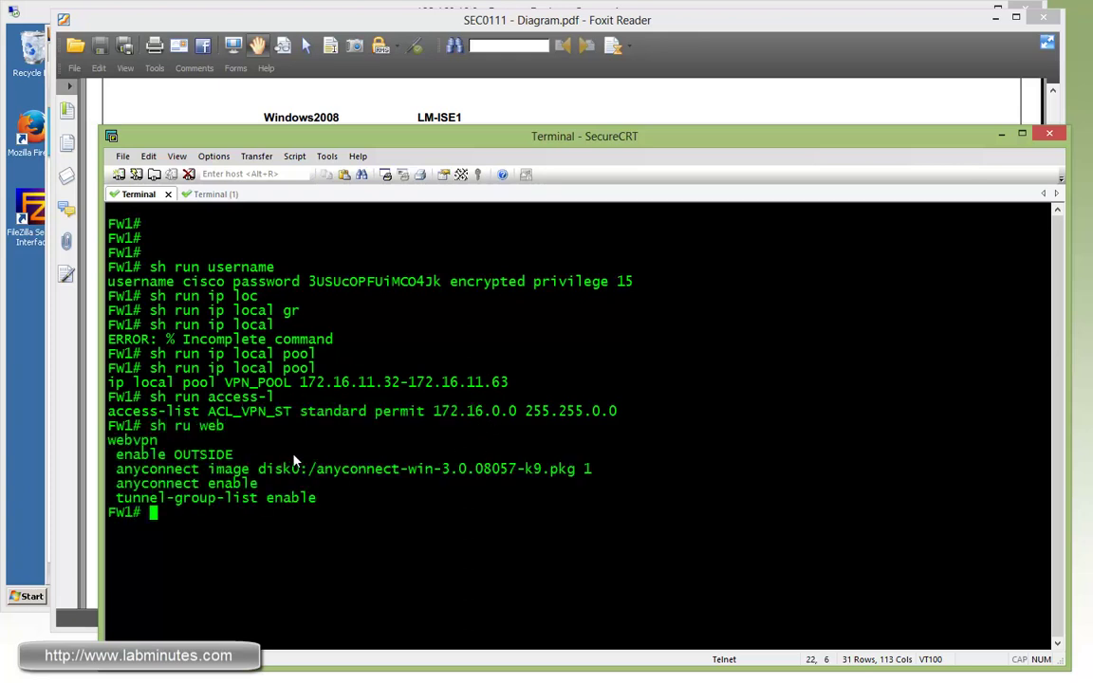
{"action": "left_click_drag", "start_coordinate": [184, 468], "coordinate": [408, 471]}
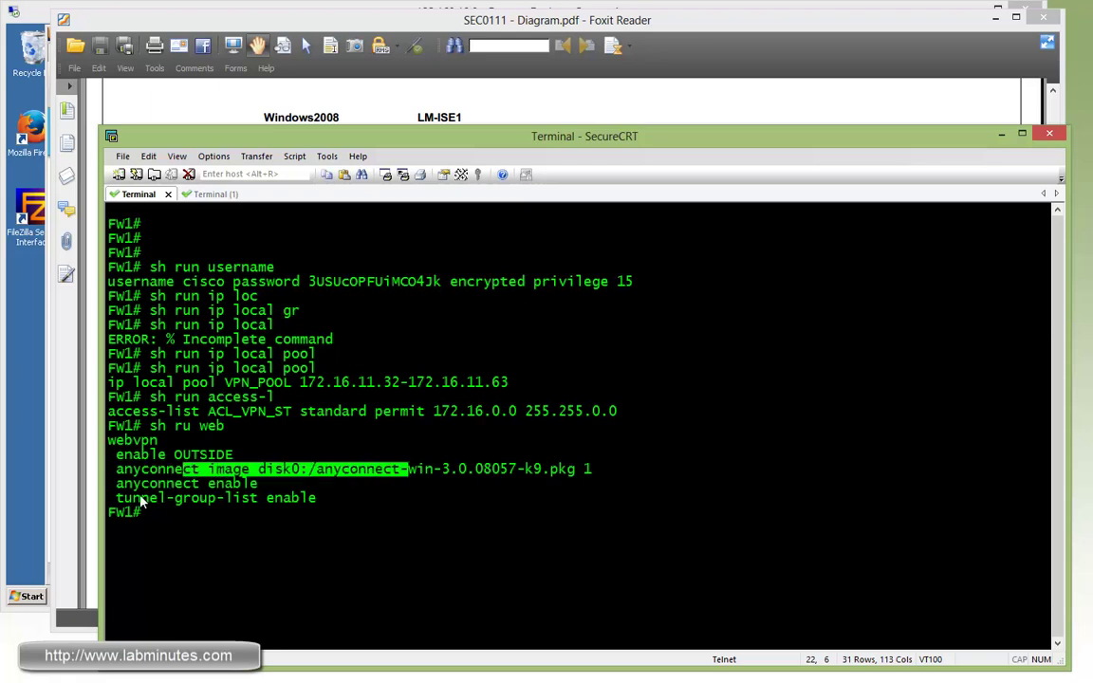
{"action": "left_click_drag", "start_coordinate": [133, 498], "coordinate": [283, 500]}
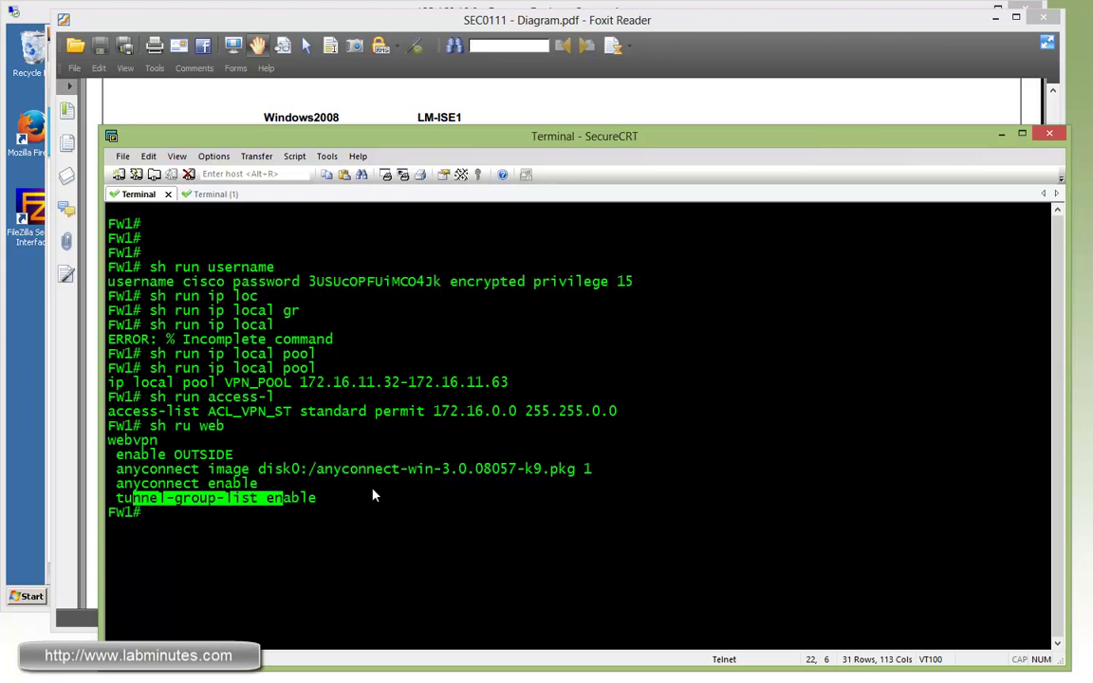
- Review FW1's NETWORK_ADMIN and NETWORK_SUPPORT tunnel groups, their default group policies and aliases
{"action": "type", "text": "sh run tunn"}
{"action": "key", "text": "Tab"}
{"action": "key", "text": "Return"}
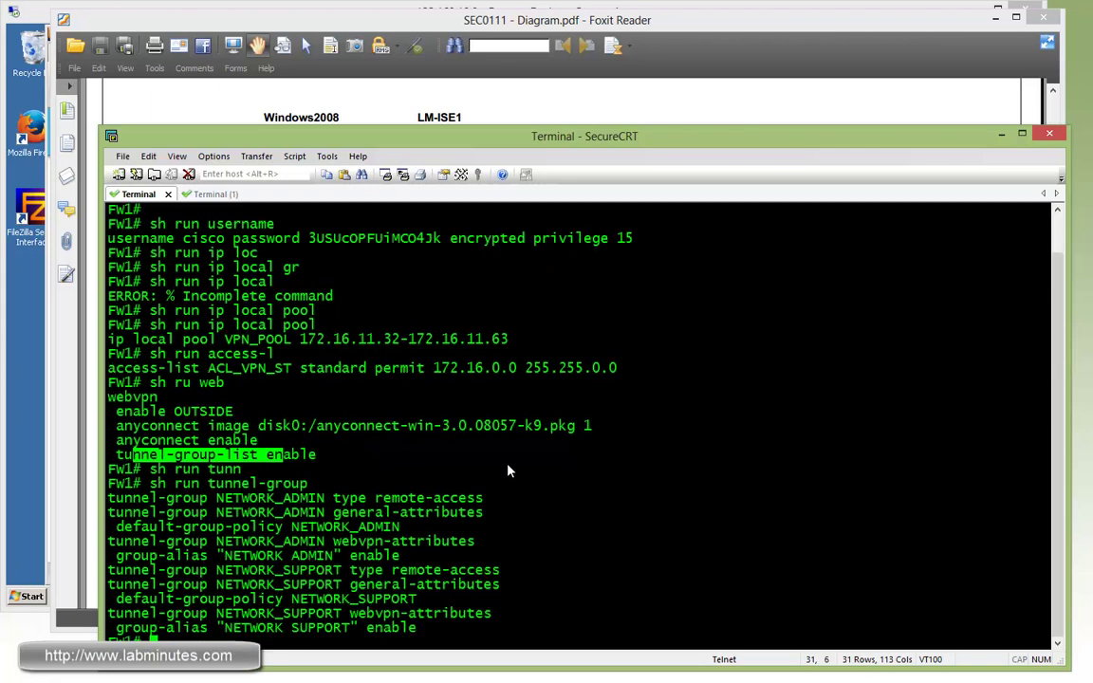
{"action": "left_click", "coordinate": [355, 555]}
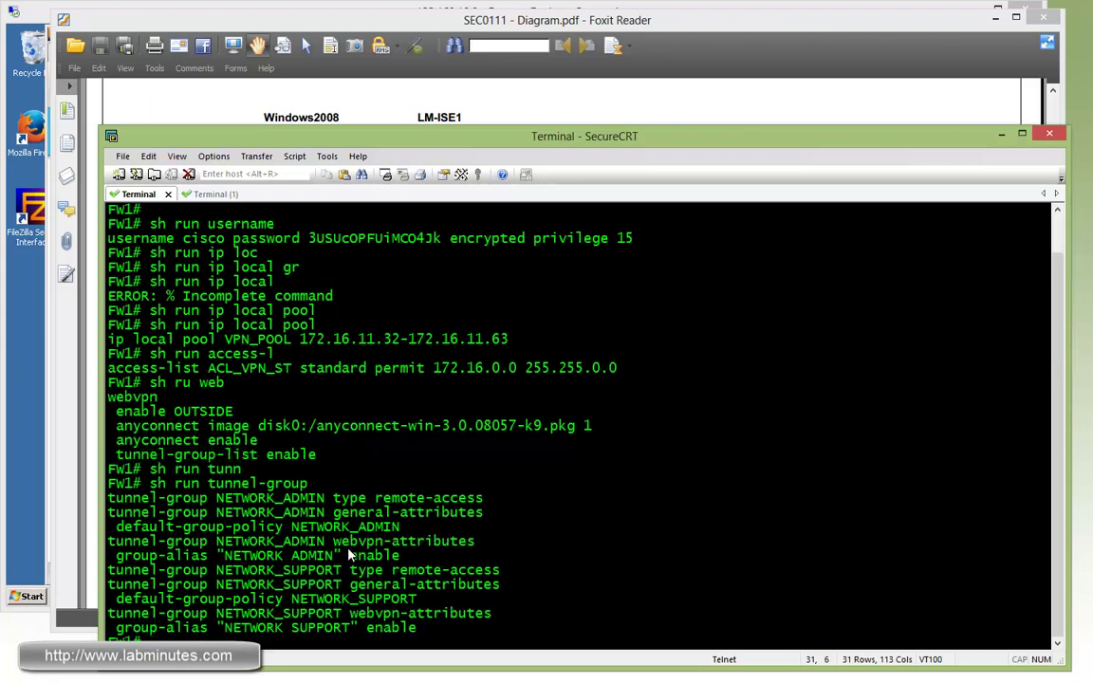
{"action": "double_click", "coordinate": [275, 513]}
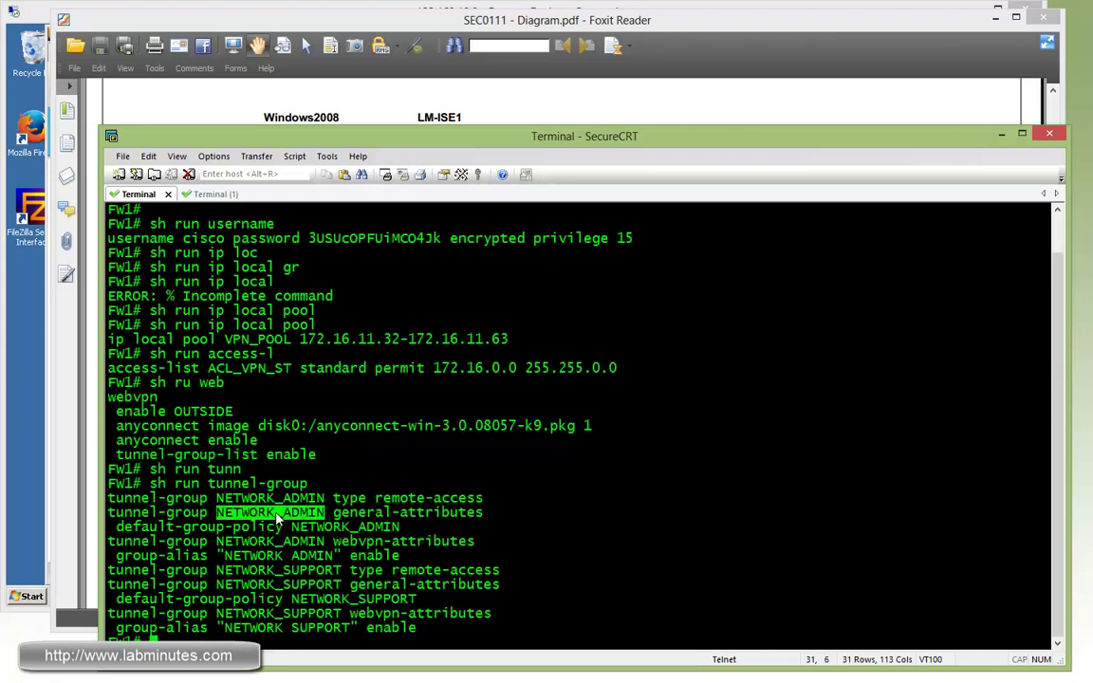
{"action": "double_click", "coordinate": [281, 571]}
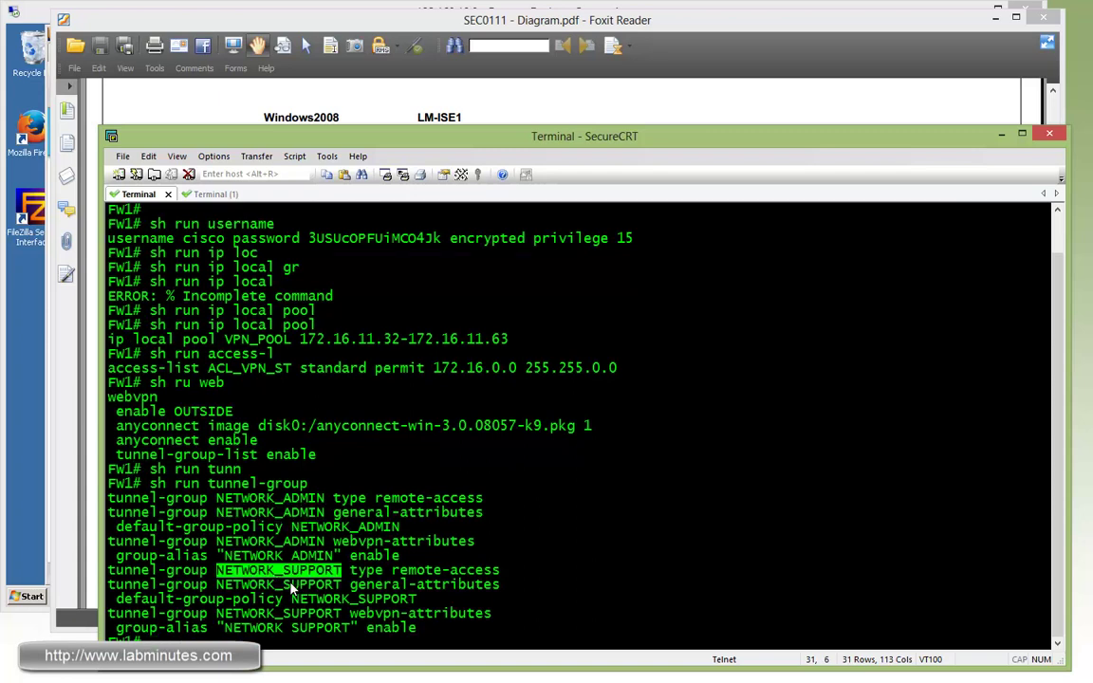
{"action": "left_click", "coordinate": [230, 562]}
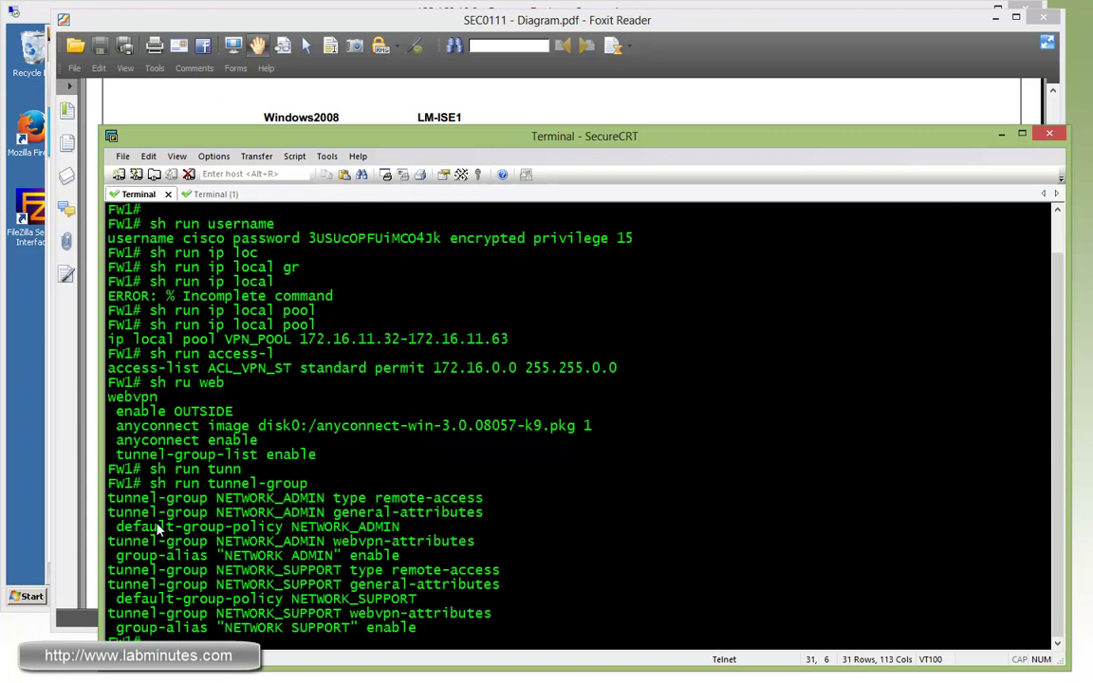
{"action": "left_click_drag", "start_coordinate": [152, 527], "coordinate": [244, 527]}
{"action": "double_click", "coordinate": [304, 528]}
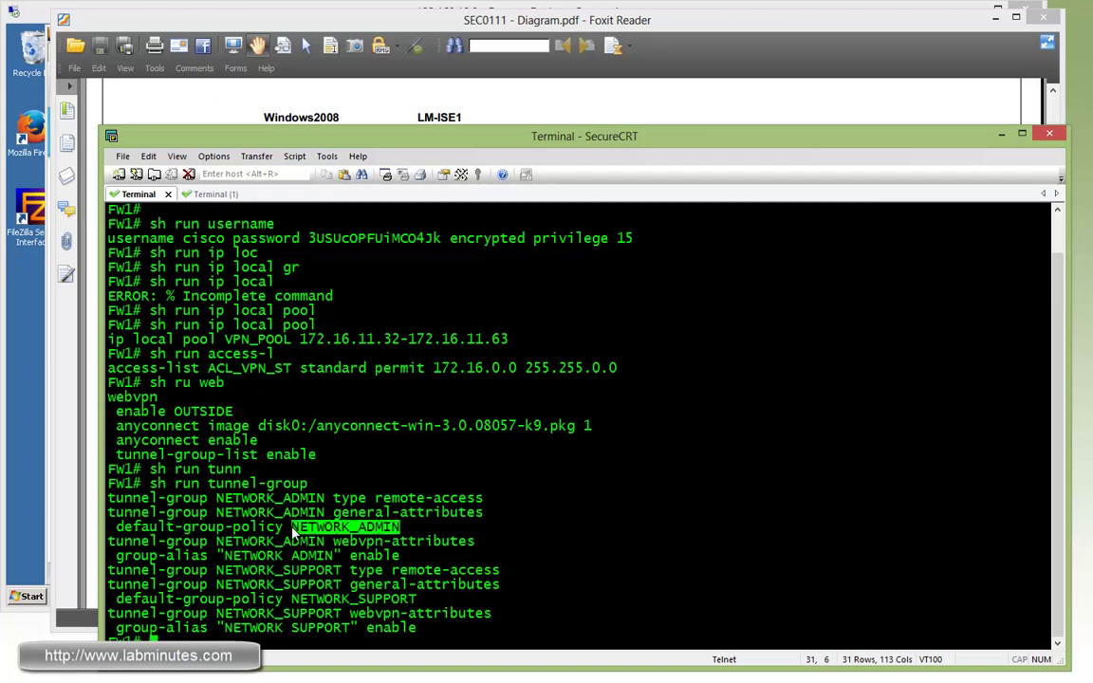
{"action": "left_click_drag", "start_coordinate": [133, 557], "coordinate": [330, 567]}
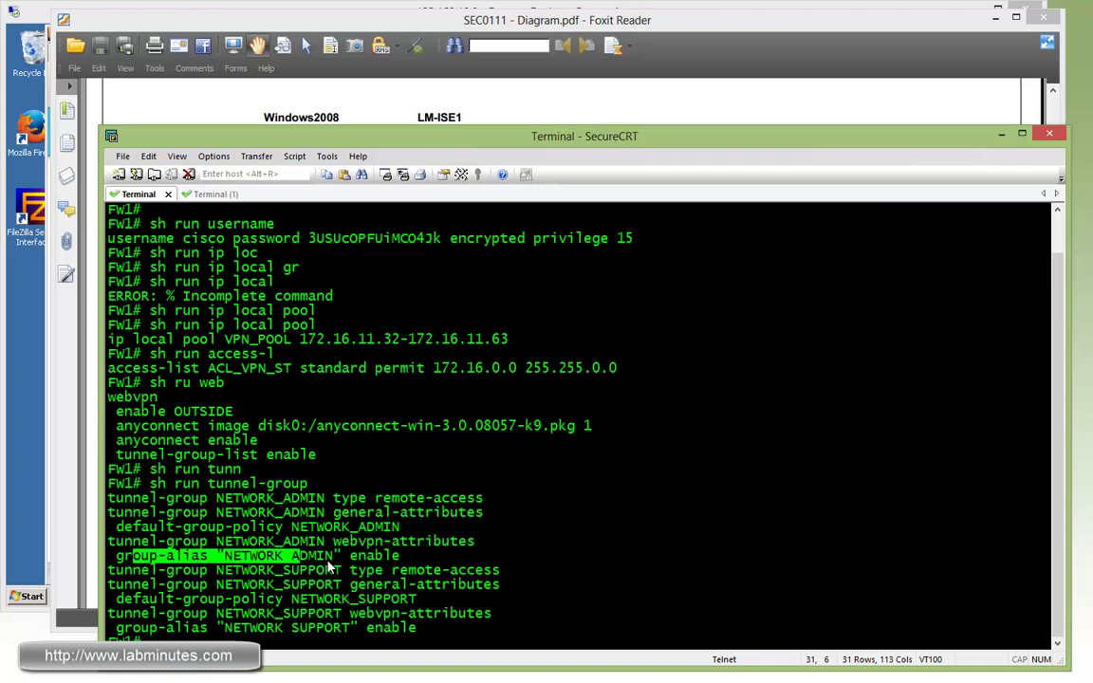
- Review group policies: NETWORK_SUPPORT tunnelall, NETWORK_ADMIN split-tunnel via ACL_VPN_ST; return to the diagram
{"action": "type", "text": "h run group-p"}
{"action": "key", "text": "Tab"}
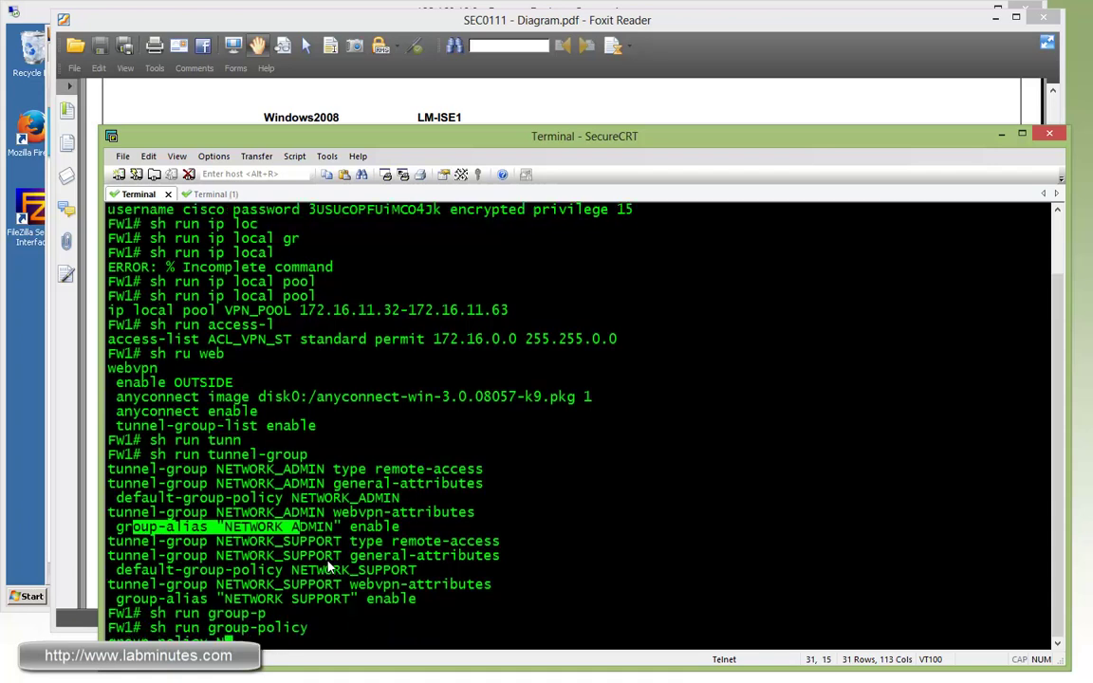
{"action": "key", "text": "Return"}
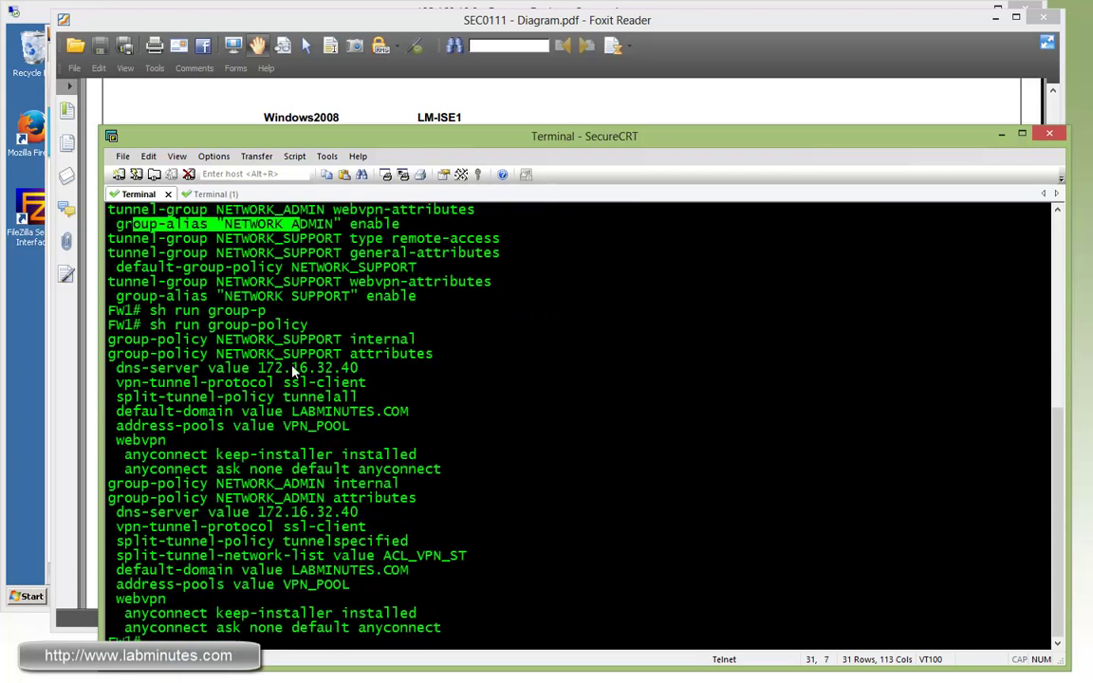
{"action": "double_click", "coordinate": [313, 355]}
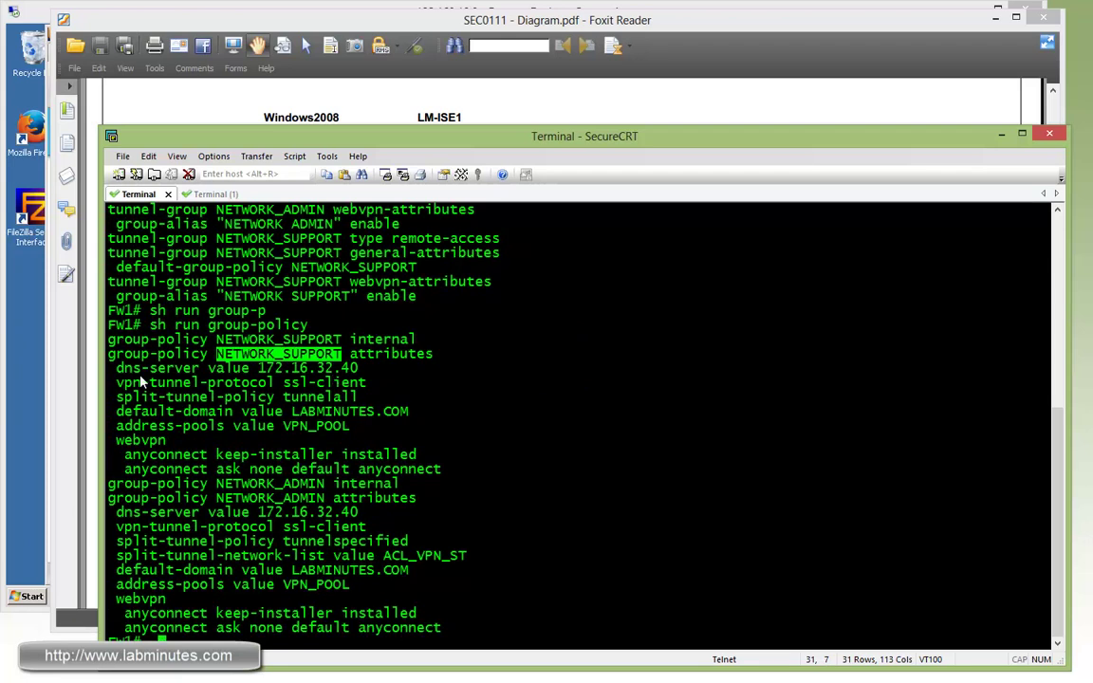
{"action": "left_click_drag", "start_coordinate": [326, 397], "coordinate": [190, 402]}
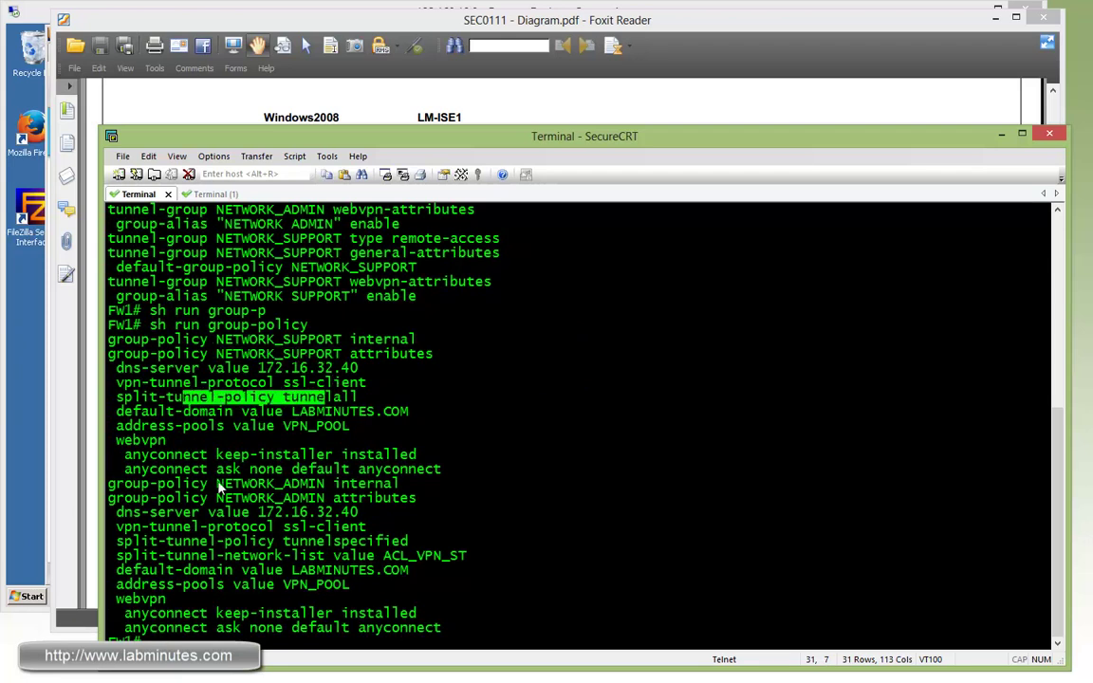
{"action": "left_click", "coordinate": [254, 503]}
{"action": "double_click", "coordinate": [256, 503]}
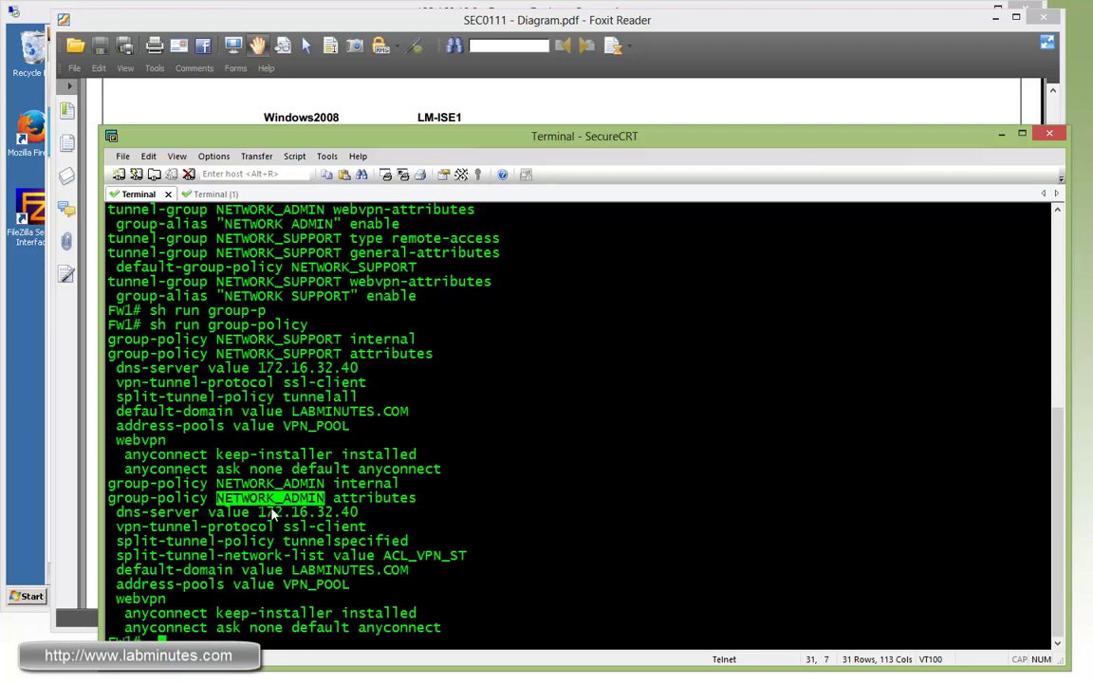
{"action": "left_click_drag", "start_coordinate": [171, 541], "coordinate": [366, 556]}
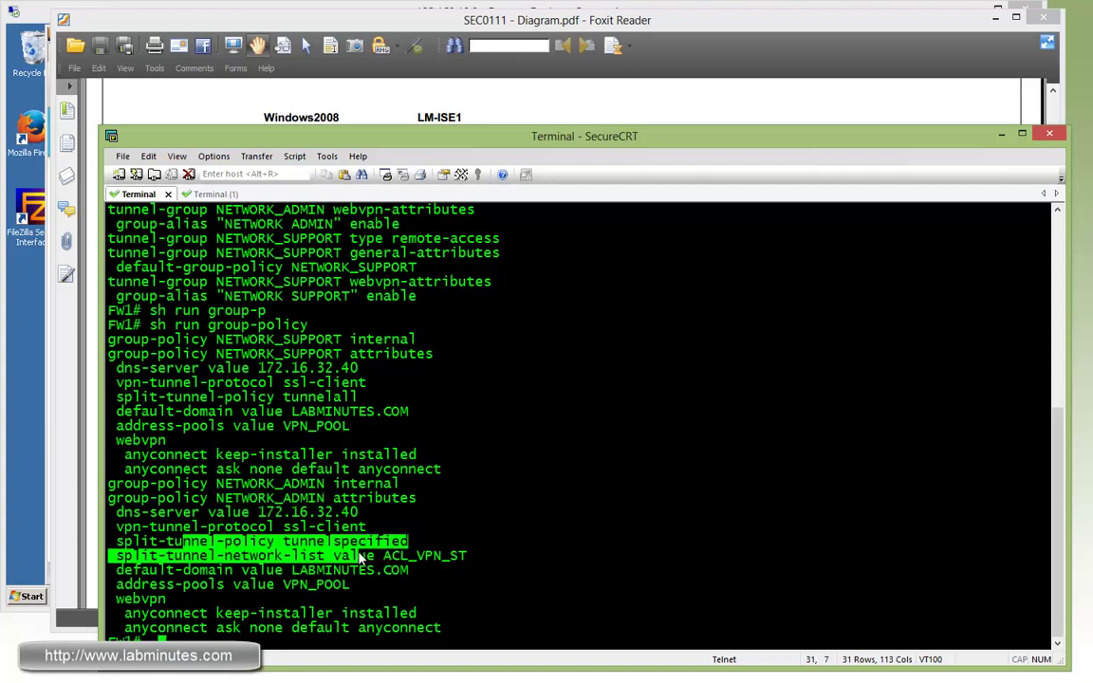
{"action": "double_click", "coordinate": [435, 558]}
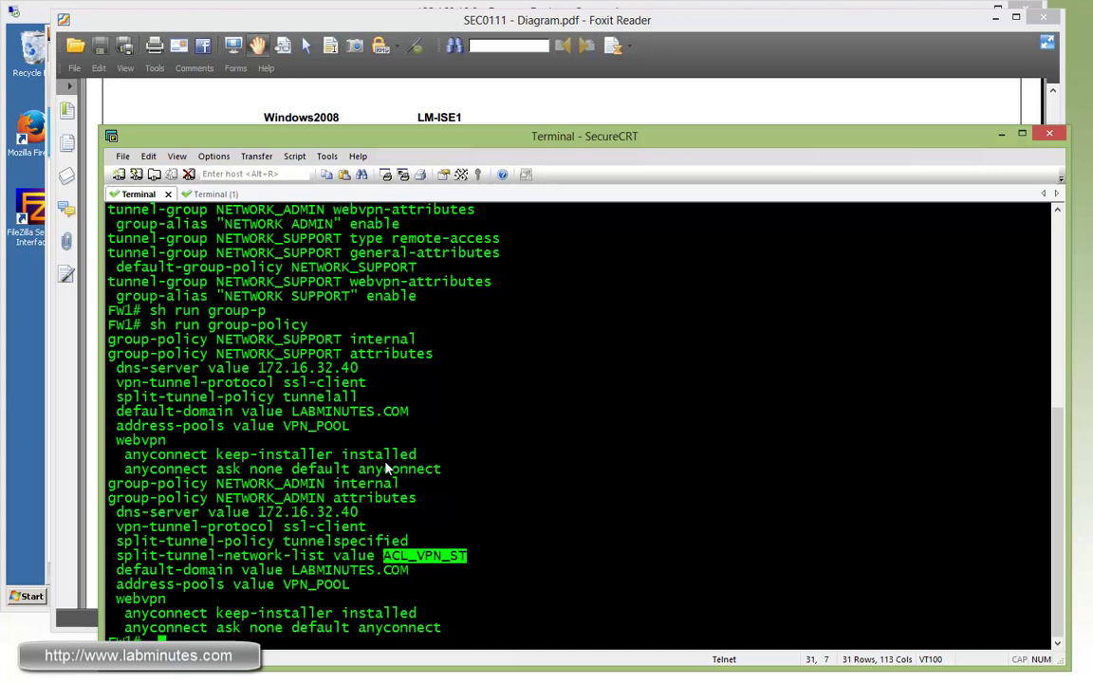
{"action": "left_click_drag", "start_coordinate": [294, 608], "coordinate": [185, 627]}
{"action": "left_click", "coordinate": [218, 628]}
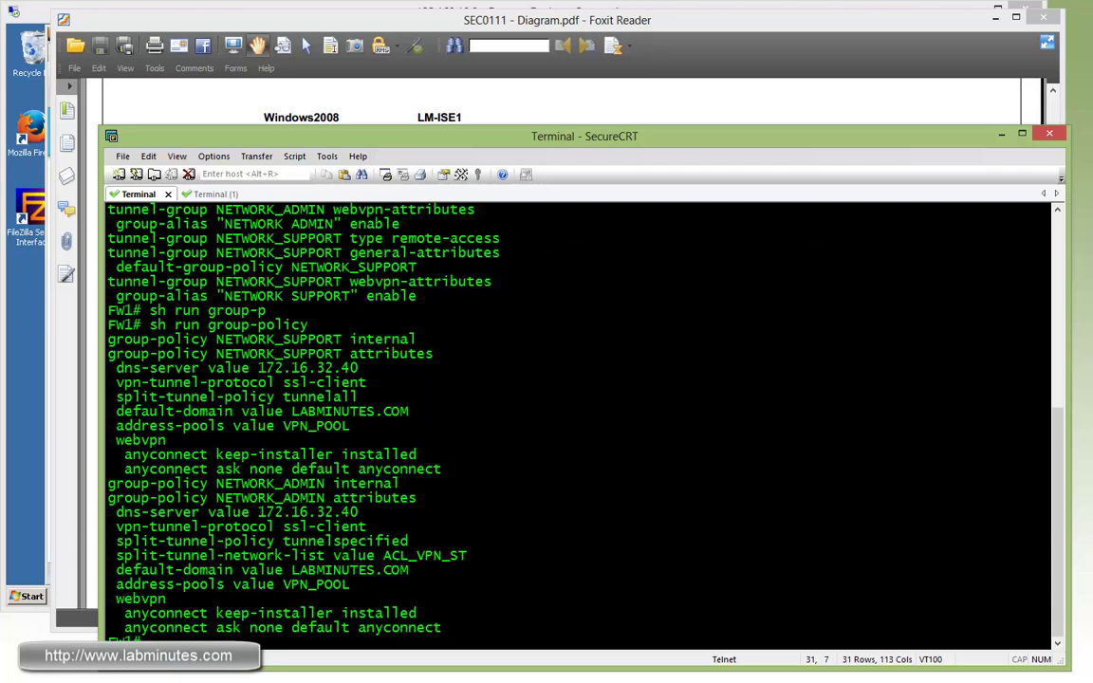
{"action": "key", "text": "alt+Tab"}
{"action": "key", "text": "alt+Tab"}
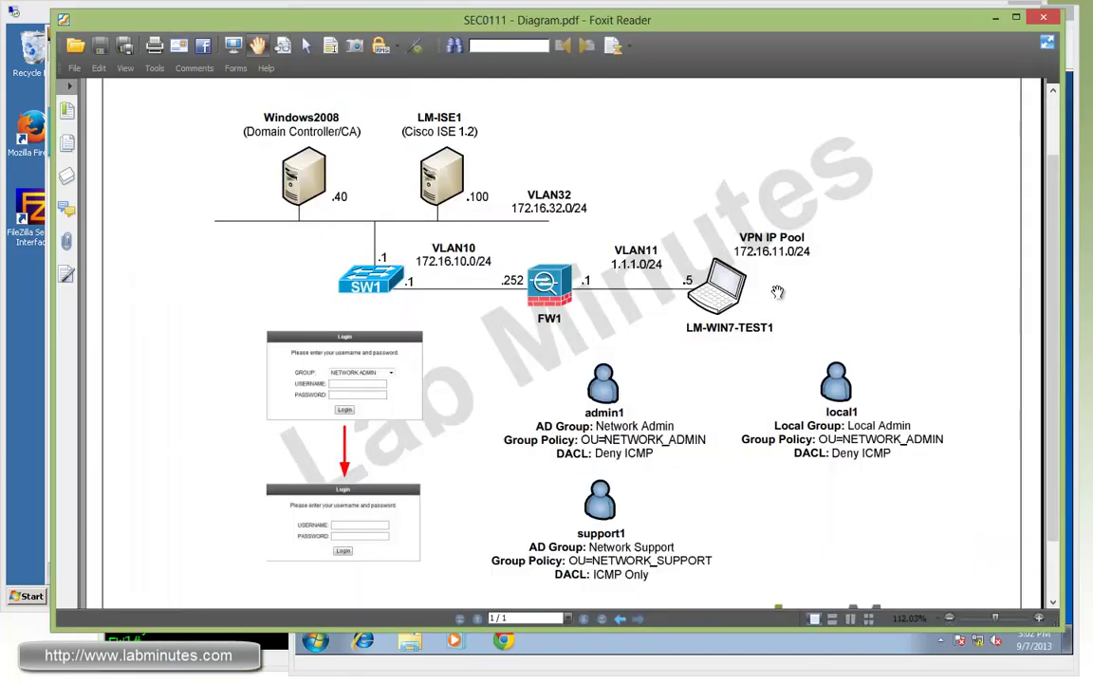
{"action": "key", "text": "alt+Tab"}
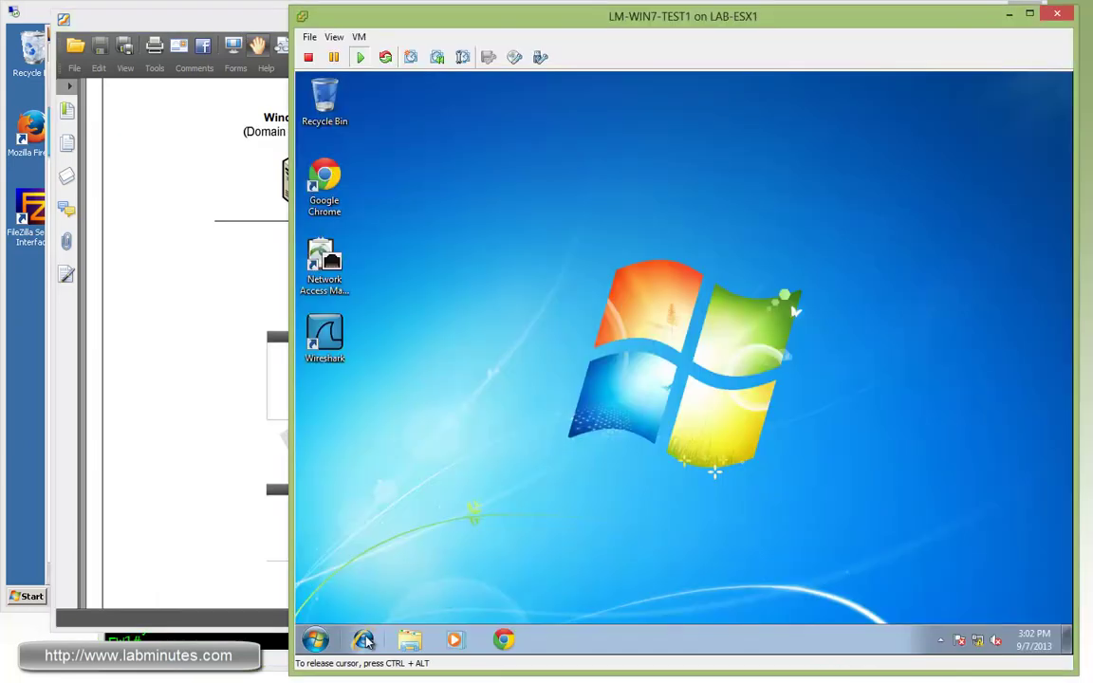
{"action": "left_click", "coordinate": [362, 639]}
{"action": "left_click", "coordinate": [578, 133]}
{"action": "type", "text": "https://1.1.1.1"}
{"action": "key", "text": "Return"}
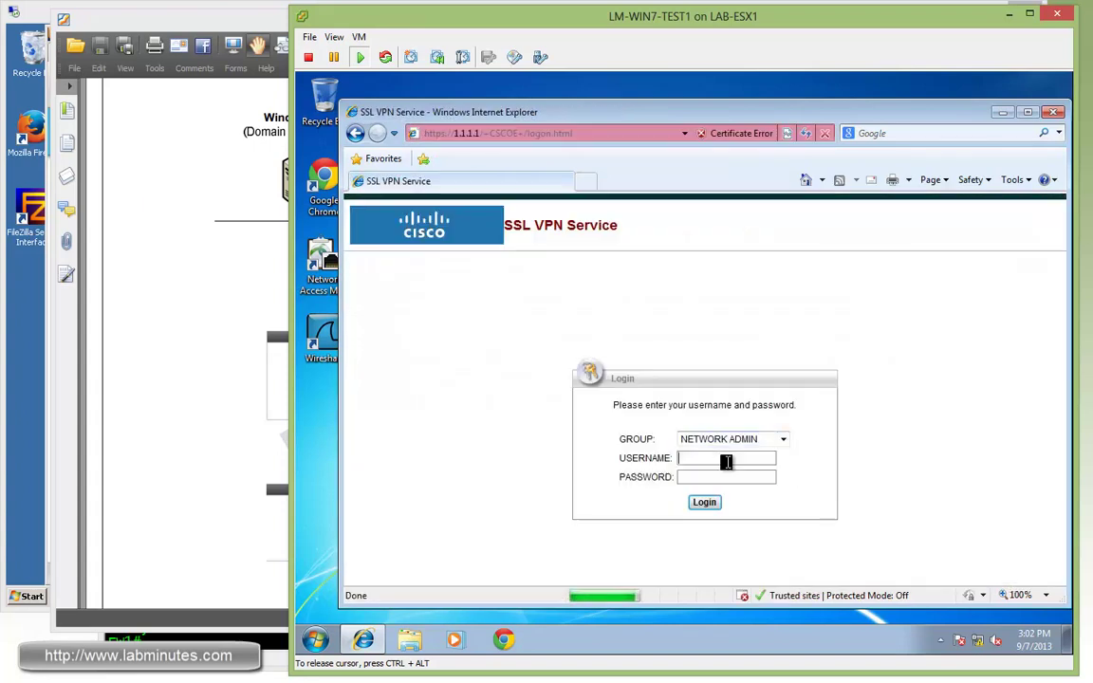
- Log in to the portal in the NETWORK ADMIN group with the user's password
{"action": "left_click", "coordinate": [783, 440]}
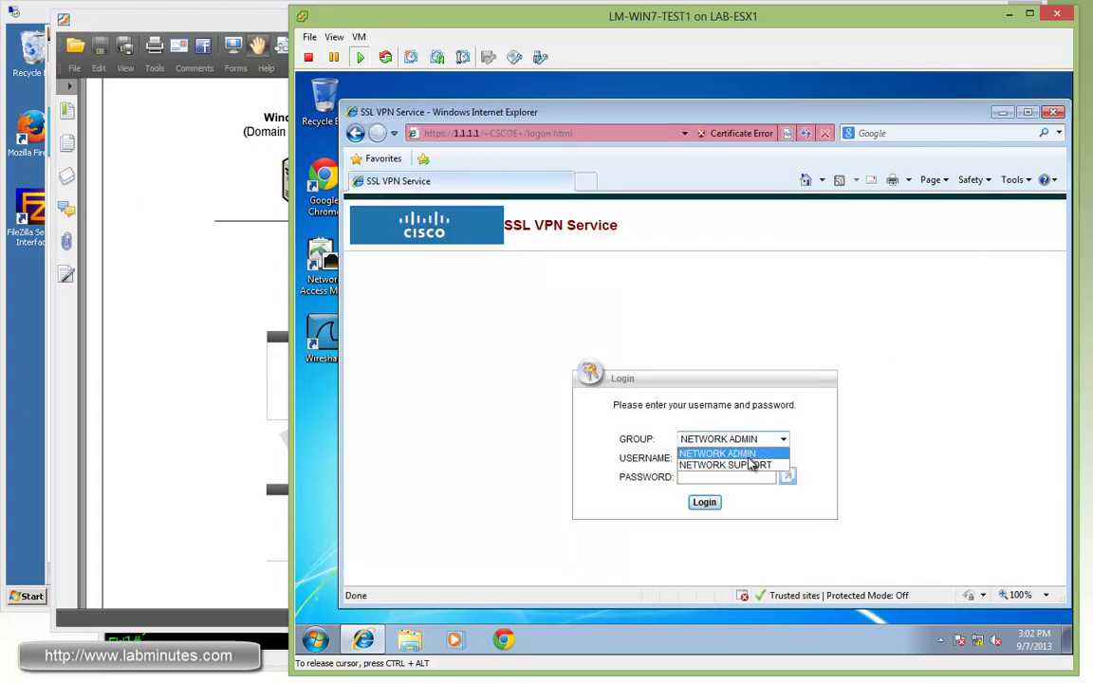
{"action": "left_click", "coordinate": [745, 453]}
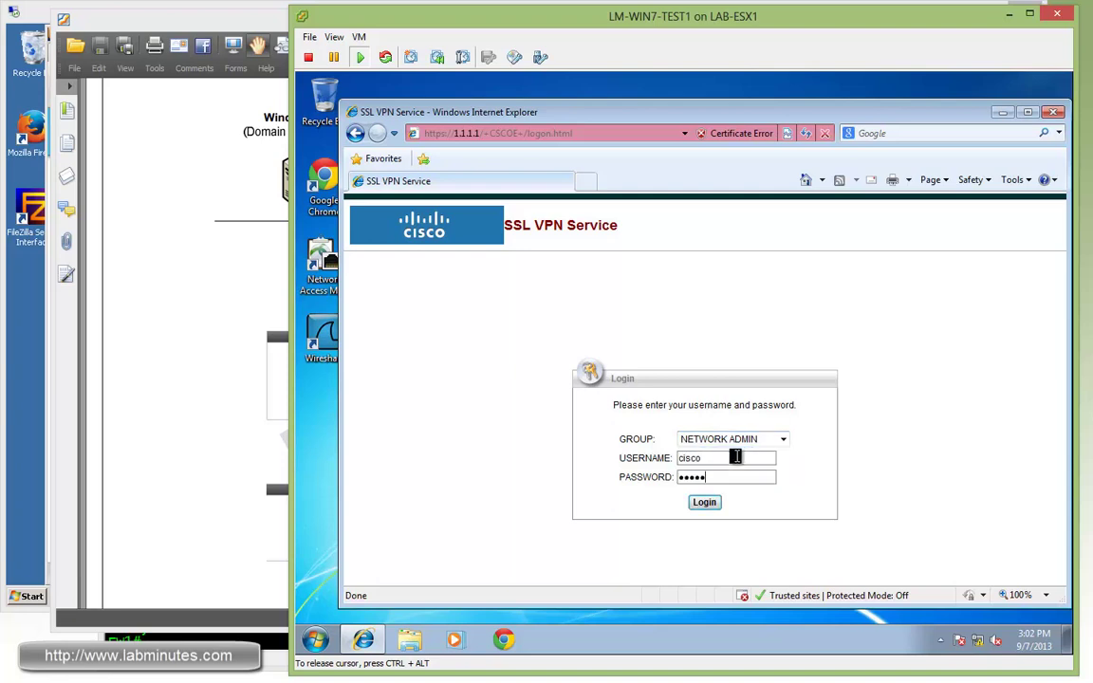
{"action": "key", "text": "Tab"}
{"action": "type", "text": "cisco"}
{"action": "left_click", "coordinate": [706, 504]}
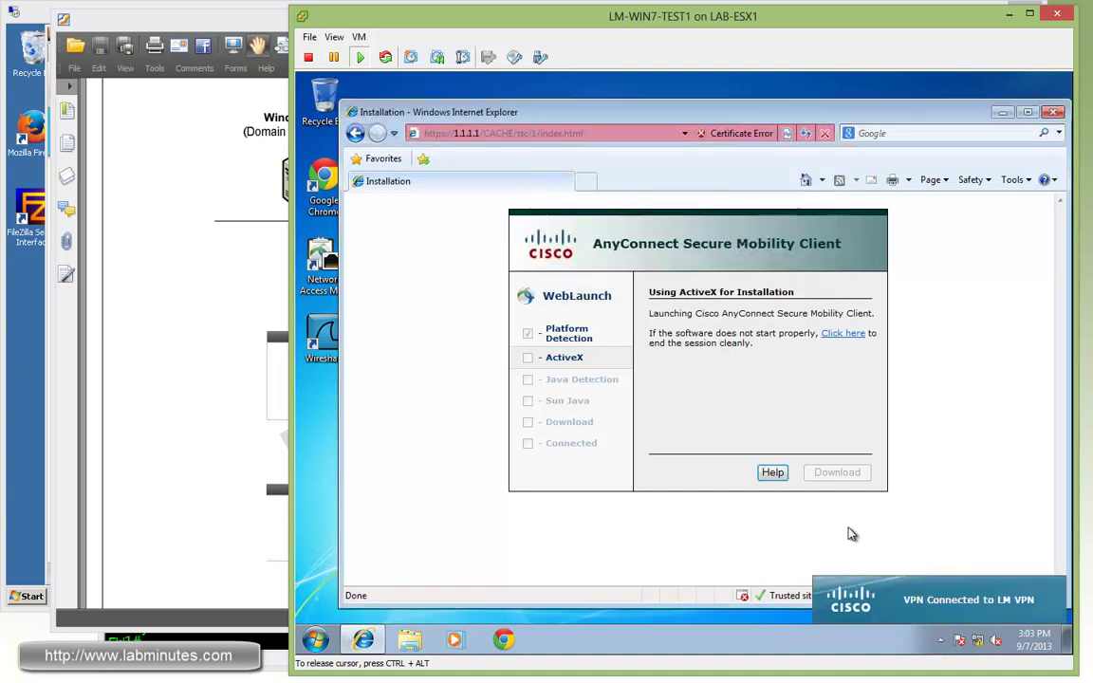
- Open the AnyConnect status window and ping 172.16.32.40 from a command prompt
{"action": "left_click", "coordinate": [940, 640]}
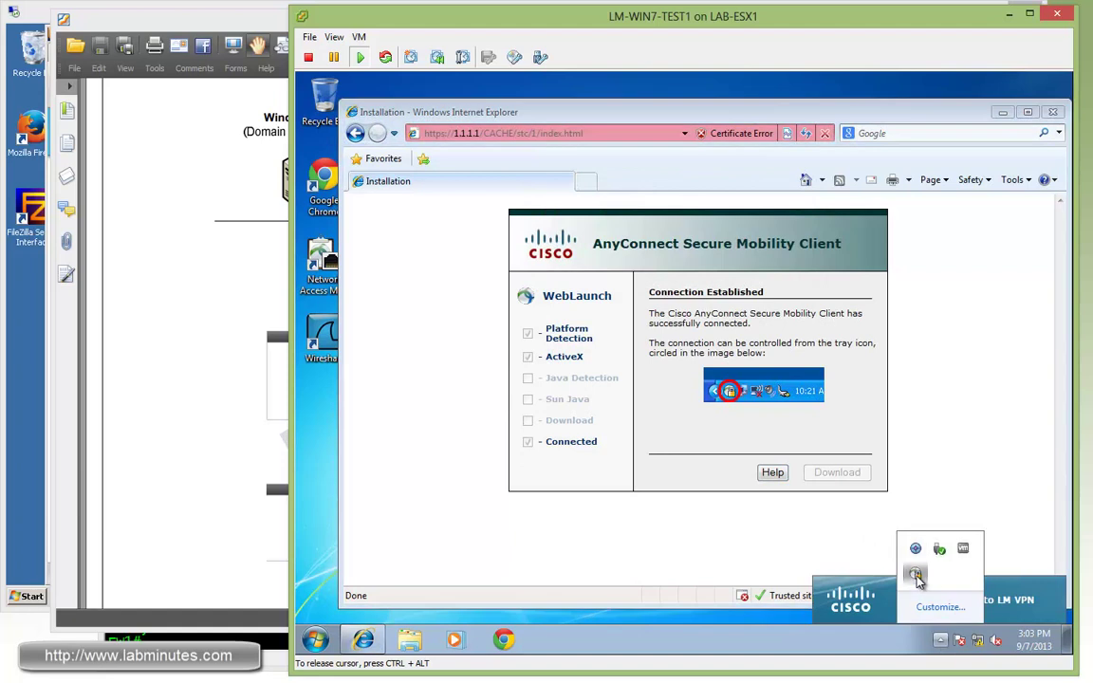
{"action": "left_click", "coordinate": [916, 573]}
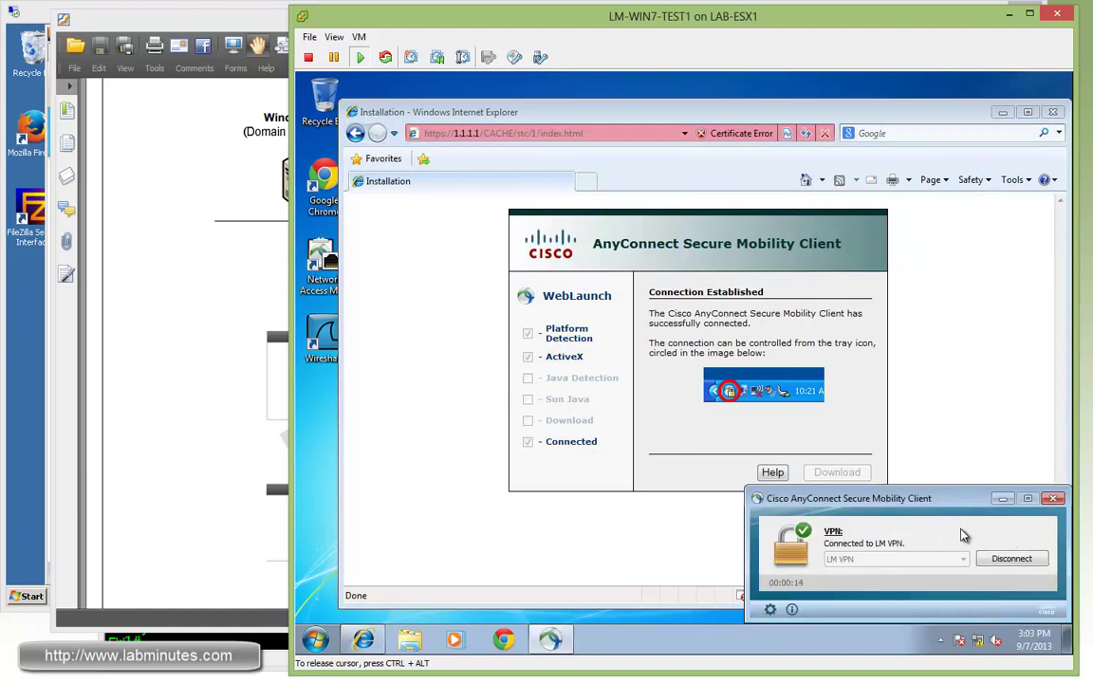
{"action": "left_click", "coordinate": [319, 640]}
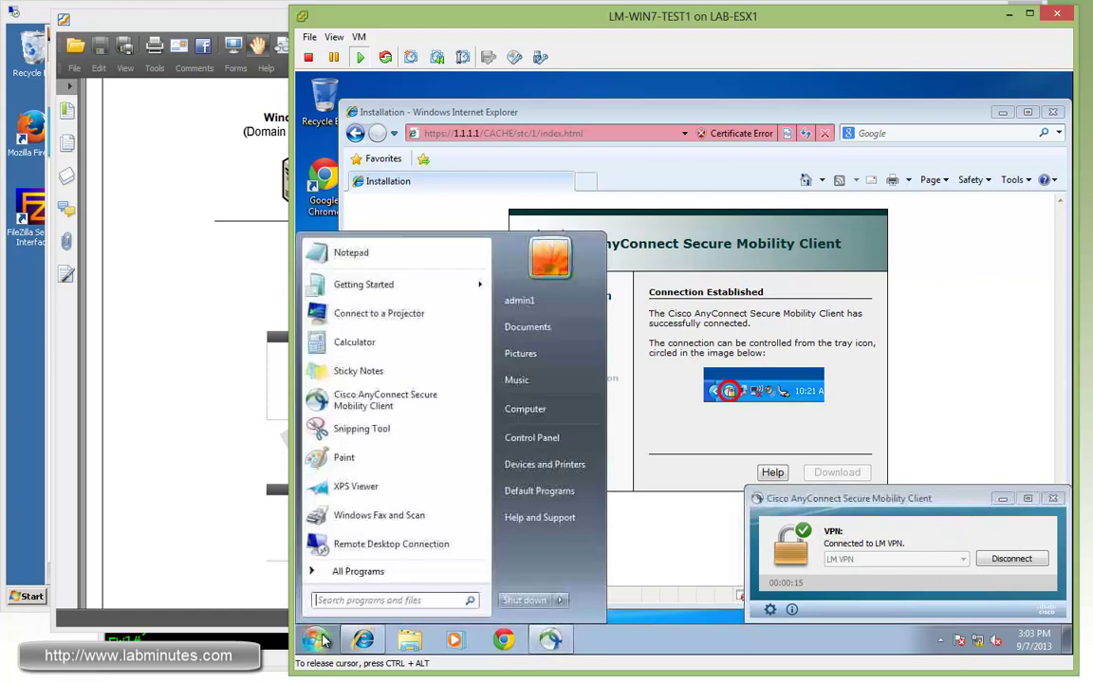
{"action": "left_click", "coordinate": [407, 597]}
{"action": "type", "text": "cmd"}
{"action": "key", "text": "Return"}
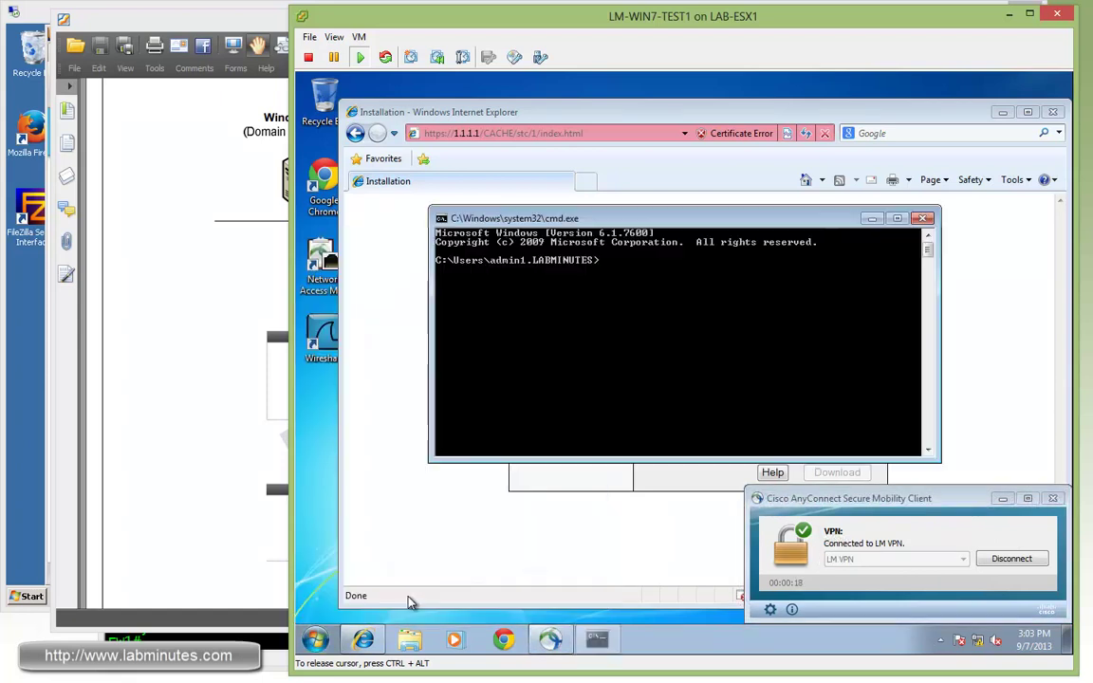
{"action": "type", "text": "ping "}
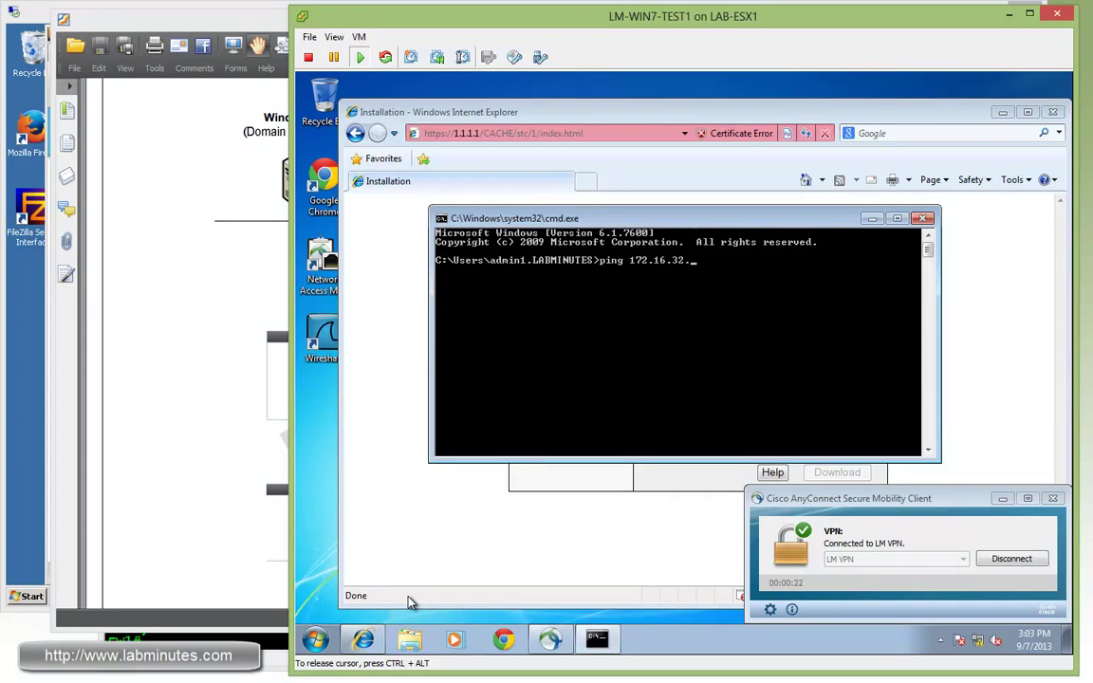
{"action": "type", "text": "172.16.32.40"}
{"action": "key", "text": "Return"}
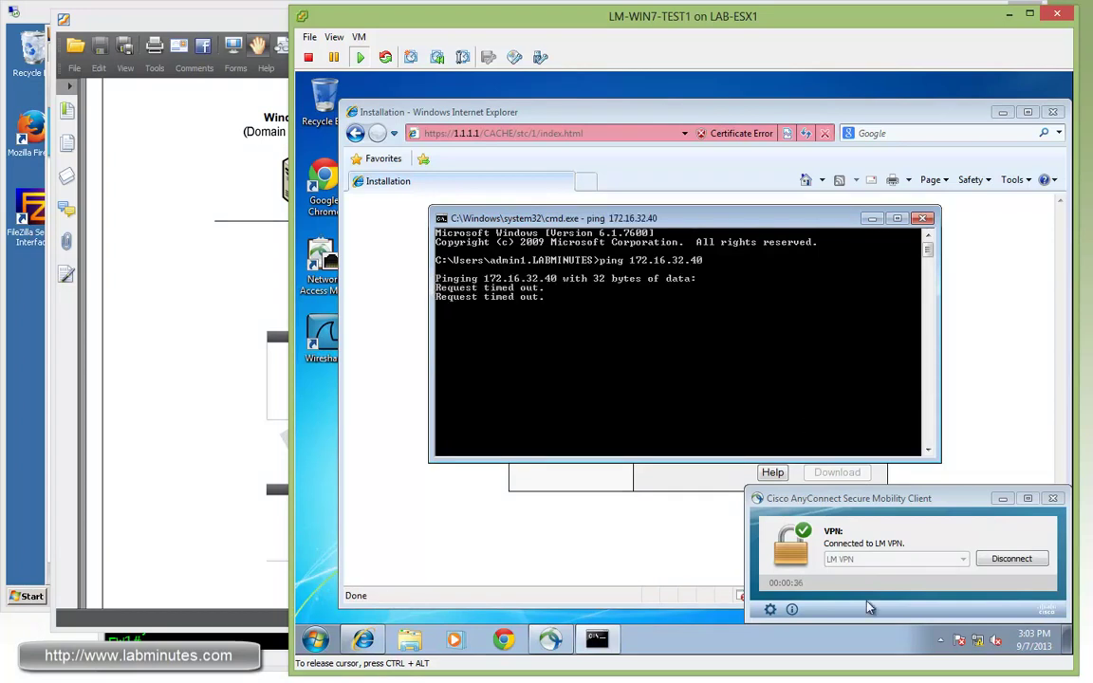
- View AnyConnect statistics (Split Include, 172.16.11.32) and check SW1's static routes with 'sh ip route sta'
{"action": "left_click", "coordinate": [771, 610]}
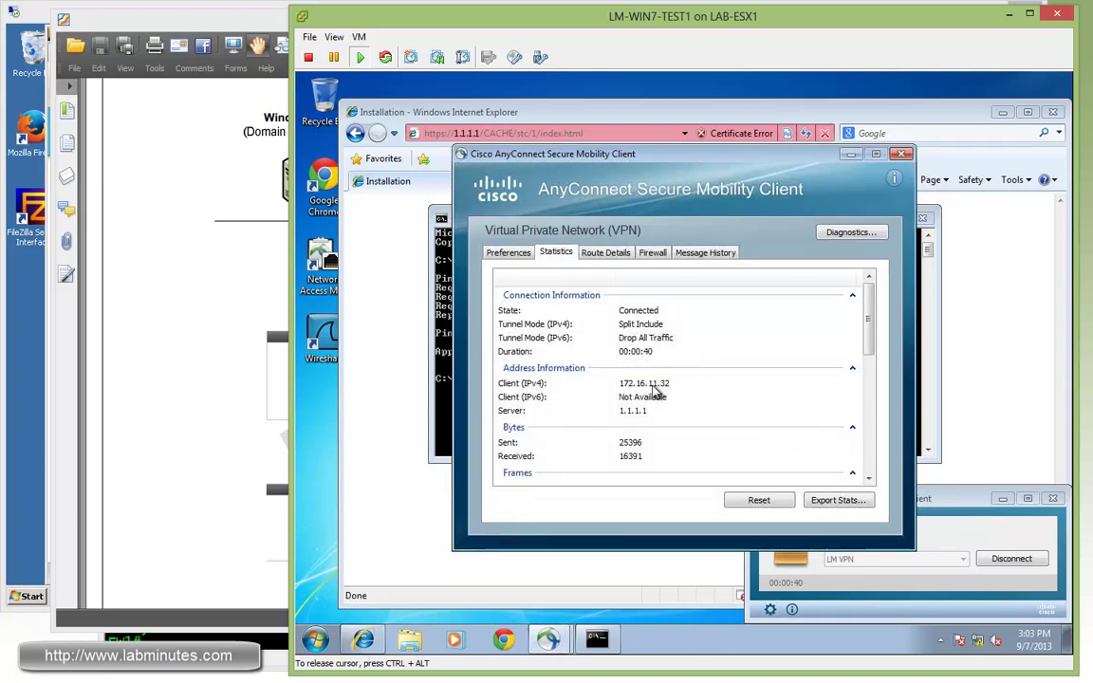
{"action": "left_click", "coordinate": [143, 637]}
{"action": "left_click", "coordinate": [204, 194]}
{"action": "type", "text": "sh ip route sta"}
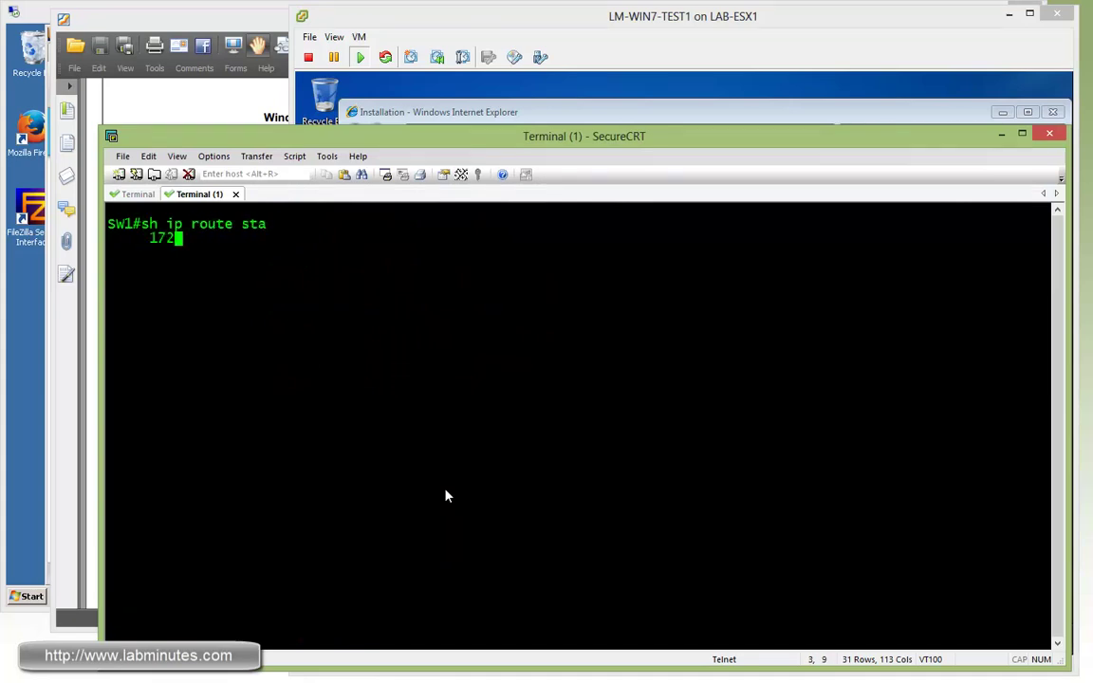
{"action": "key", "text": "Return"}
{"action": "left_click_drag", "start_coordinate": [251, 238], "coordinate": [455, 256]}
{"action": "left_click", "coordinate": [454, 261]}
- Confirm 172.16.0.0/16 as the secured route and re-ping 172.16.32.40
{"action": "key", "text": "alt+Tab"}
{"action": "scroll", "coordinate": [781, 322], "scroll_direction": "down", "scroll_amount": 5}
{"action": "left_click", "coordinate": [606, 253]}
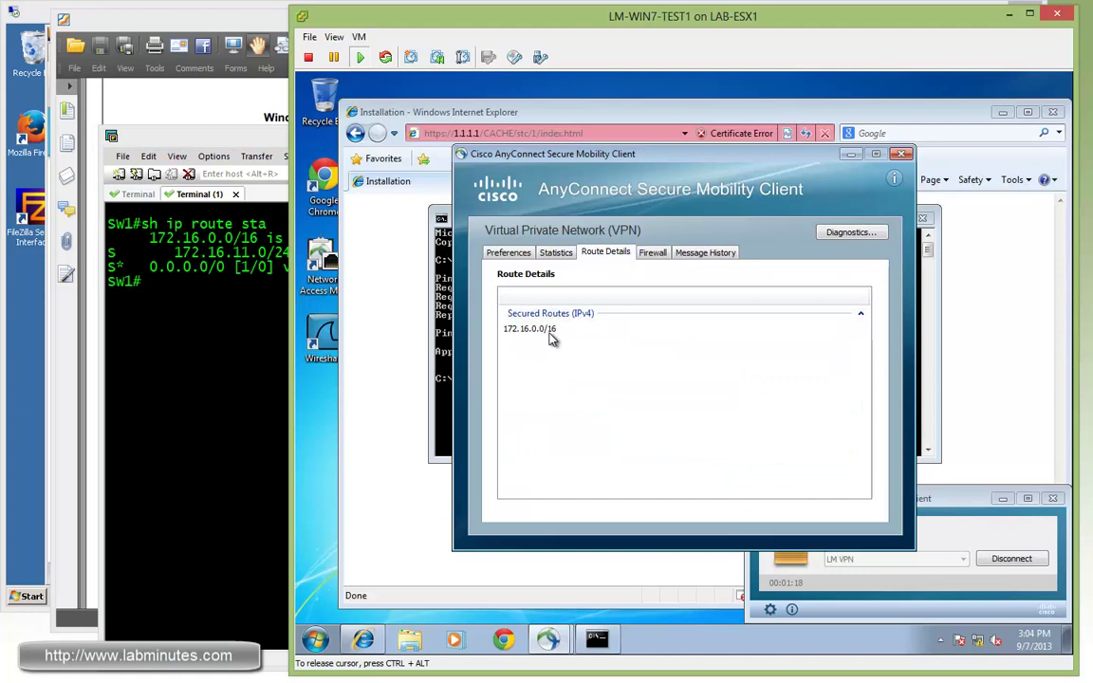
{"action": "left_click", "coordinate": [441, 361]}
{"action": "key", "text": "Up"}
{"action": "key", "text": "Return"}
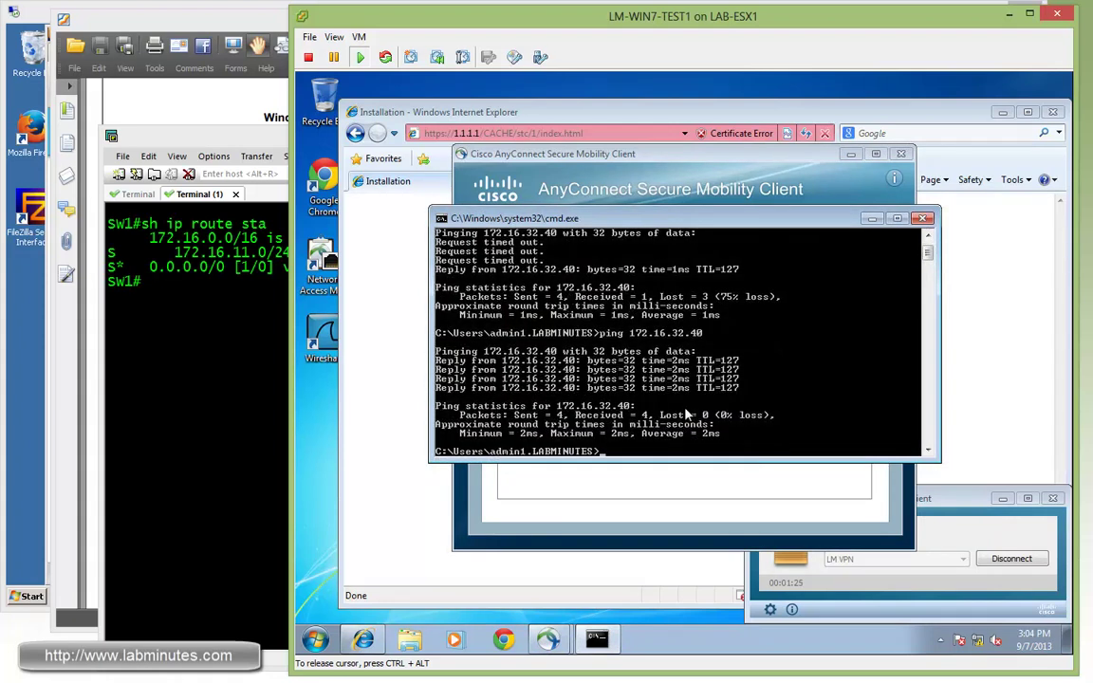
- Ping 172.16.32.1 successfully, then close the AnyConnect details window
{"action": "key", "text": "Up"}
{"action": "key", "text": "BackSpace"}
{"action": "key", "text": "BackSpace"}
{"action": "type", "text": "1"}
{"action": "key", "text": "Return"}
{"action": "key", "text": "ctrl+c"}
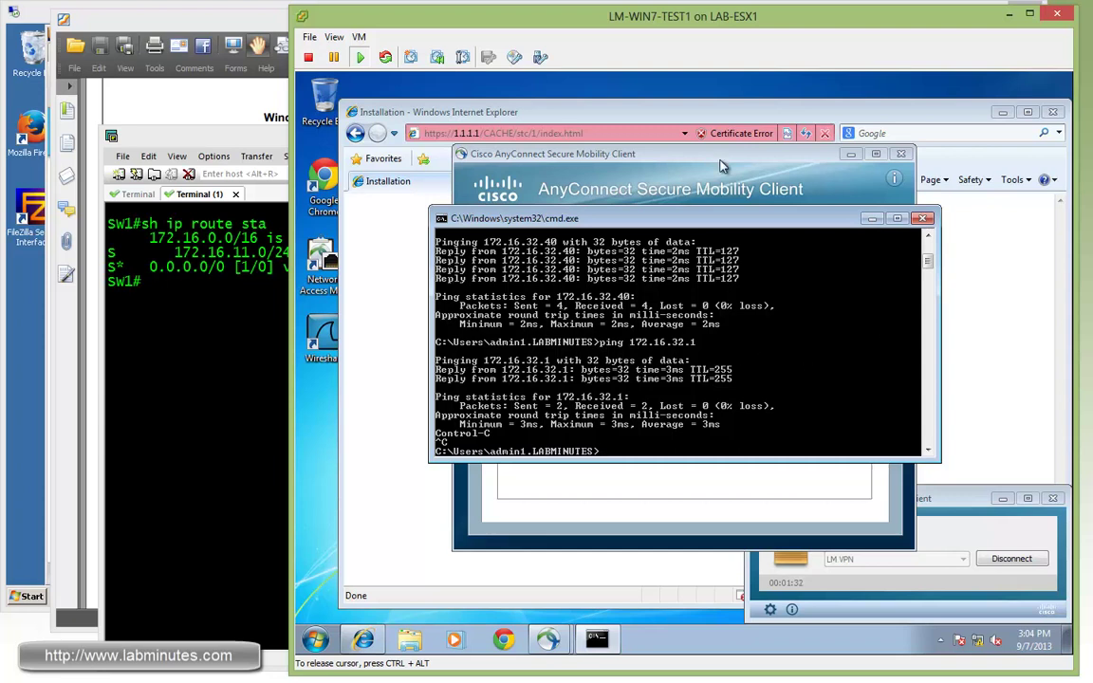
{"action": "left_click", "coordinate": [835, 154]}
{"action": "left_click", "coordinate": [903, 154]}
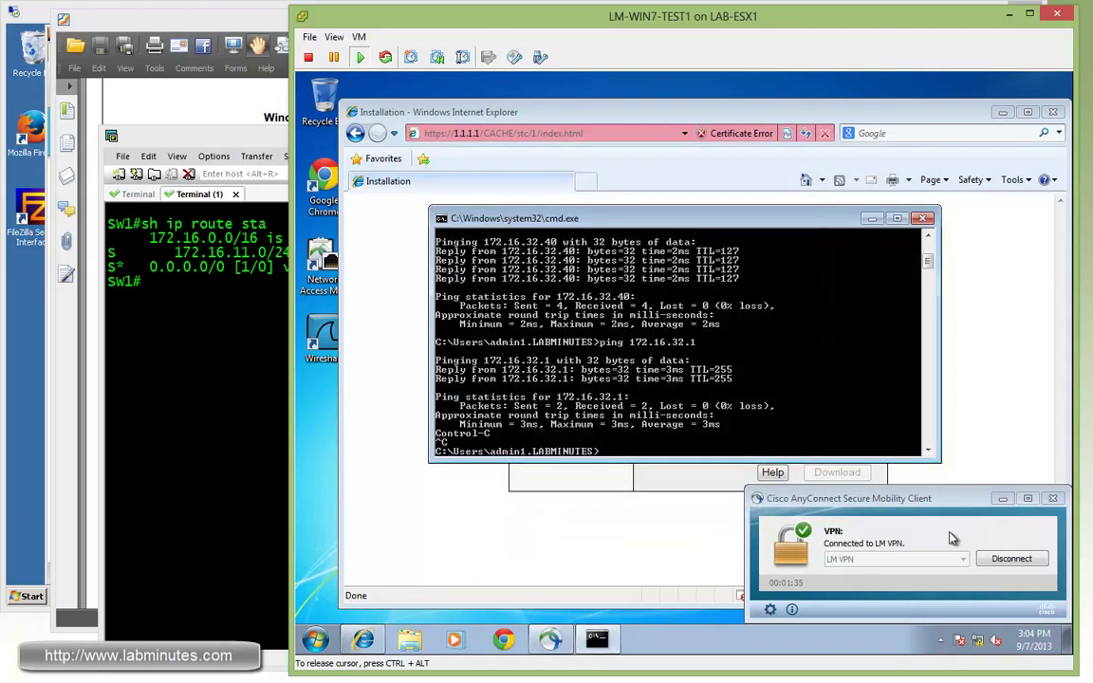
- Disconnect and reconnect AnyConnect to LM VPN in the NETWORK SUPPORT group
{"action": "left_click", "coordinate": [1006, 560]}
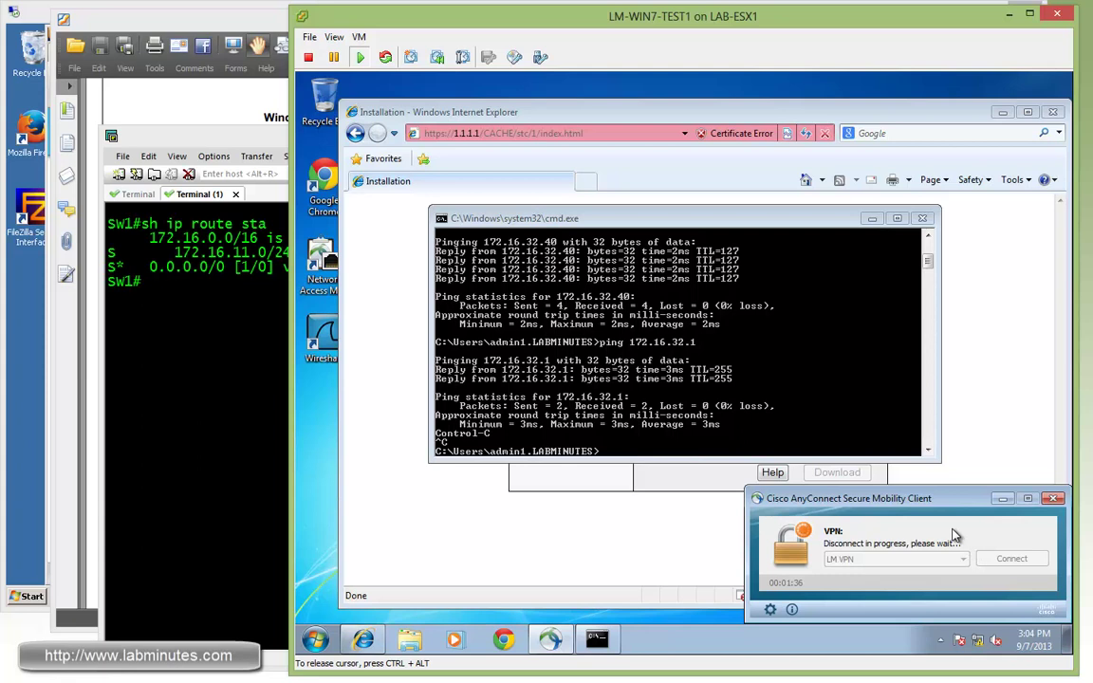
{"action": "left_click", "coordinate": [1052, 112]}
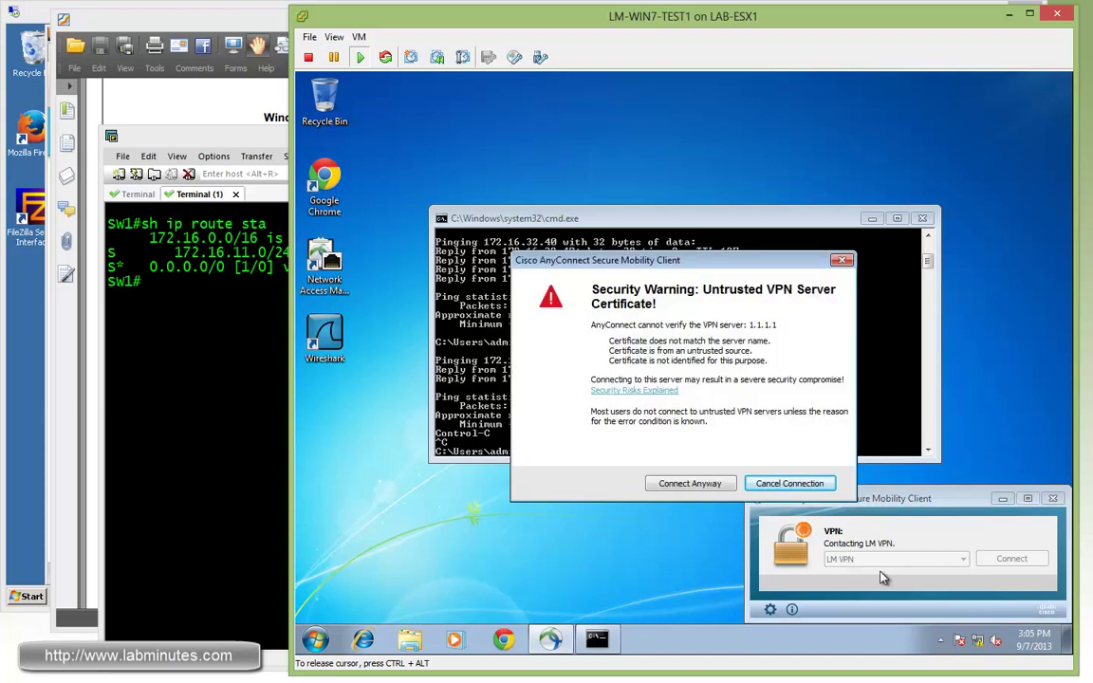
{"action": "left_click", "coordinate": [681, 484]}
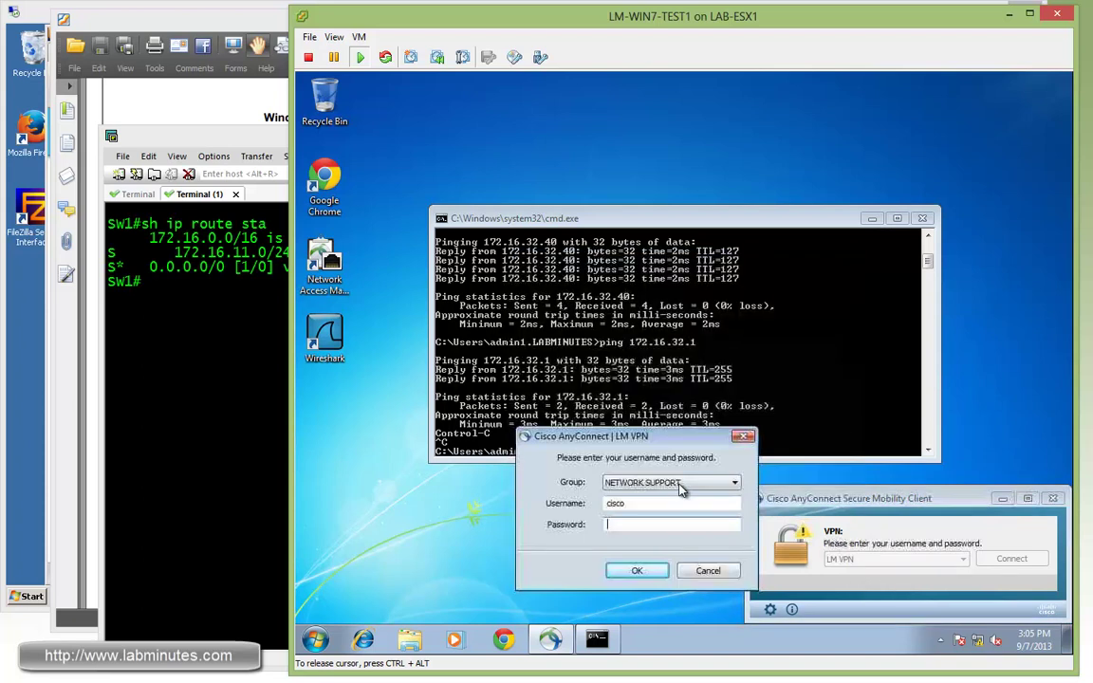
{"action": "left_click", "coordinate": [734, 486]}
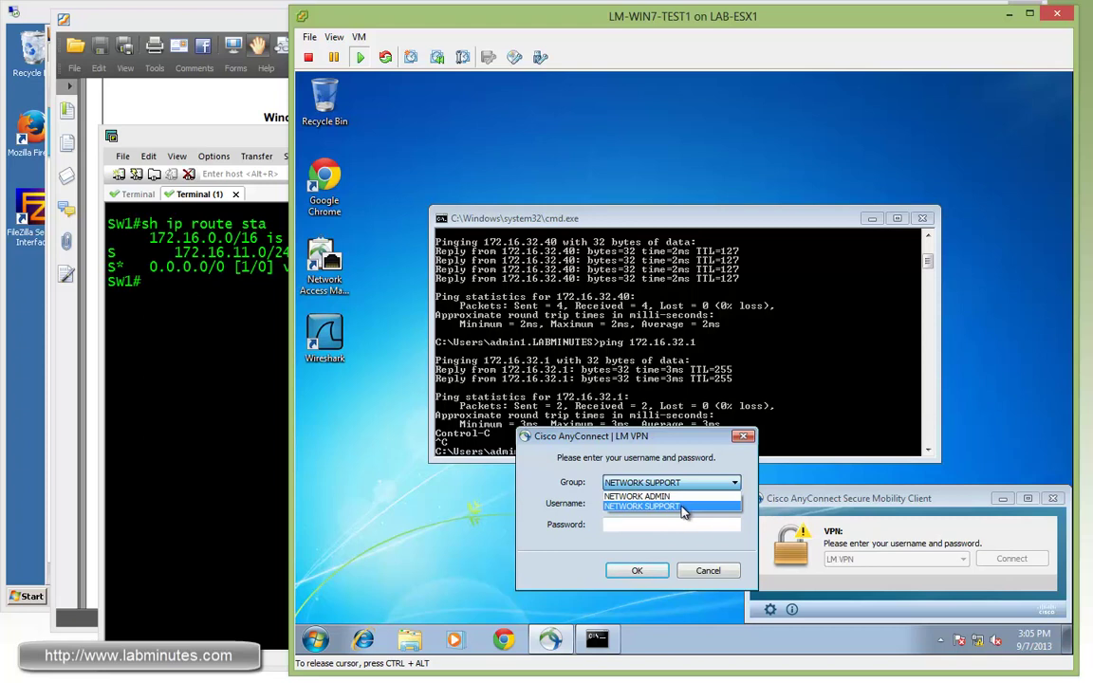
{"action": "left_click", "coordinate": [707, 506]}
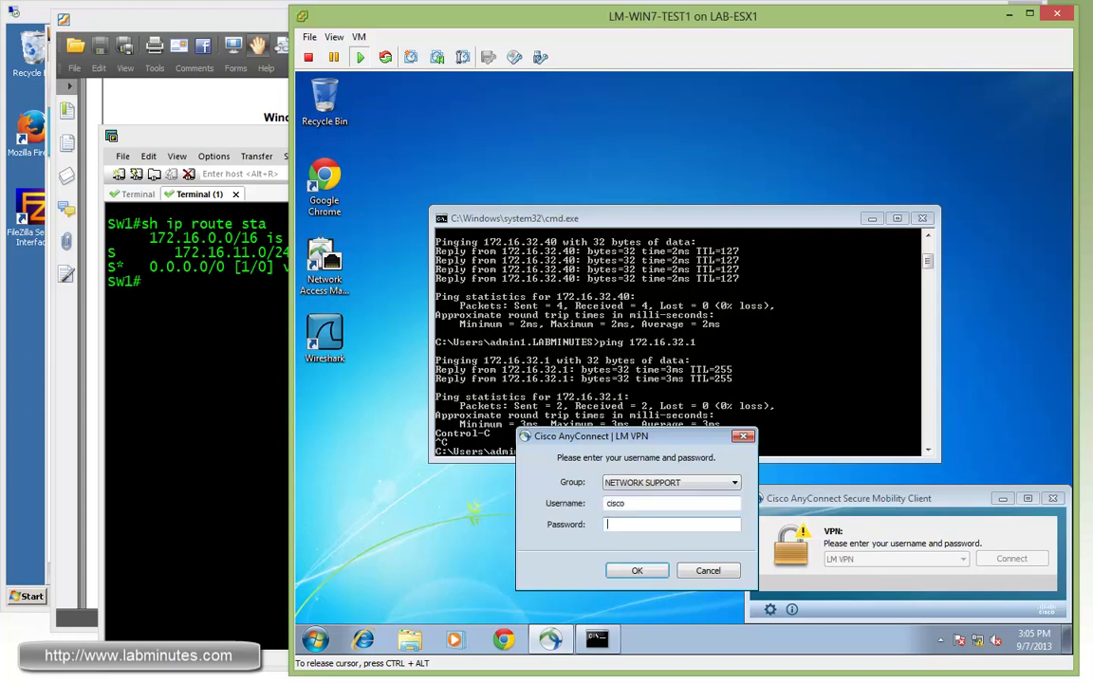
{"action": "key", "text": "Return"}
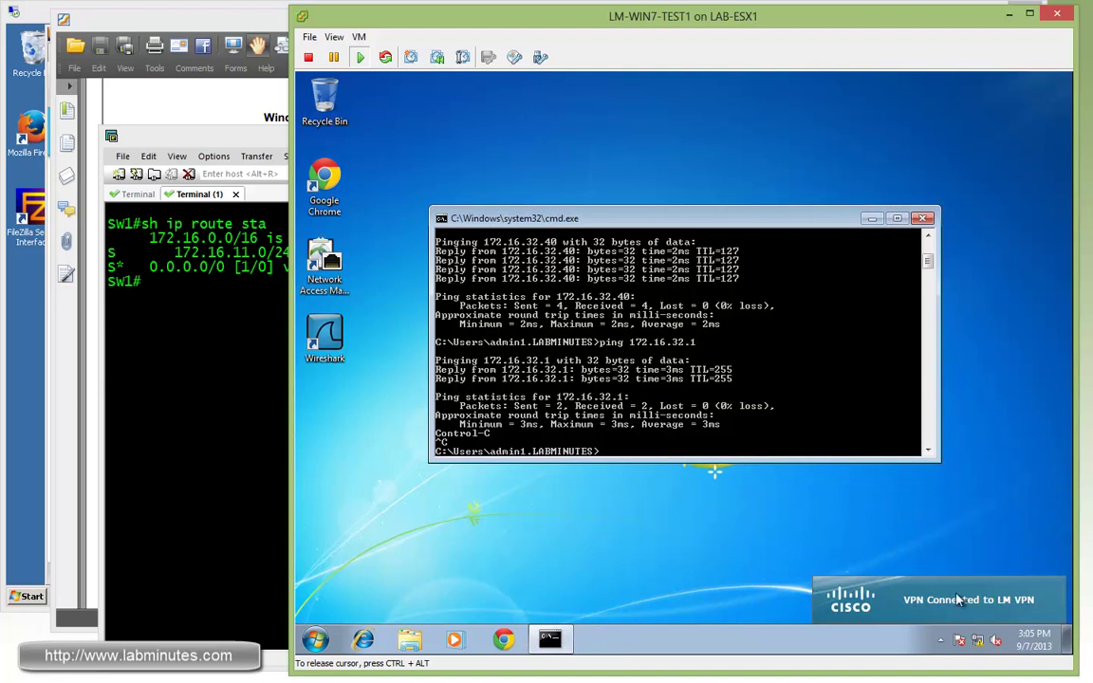
- Ping 172.16.32.1 (100% loss) and 172.16.32.40 (succeeds) over the tunnel
{"action": "key", "text": "Up"}
{"action": "key", "text": "Return"}
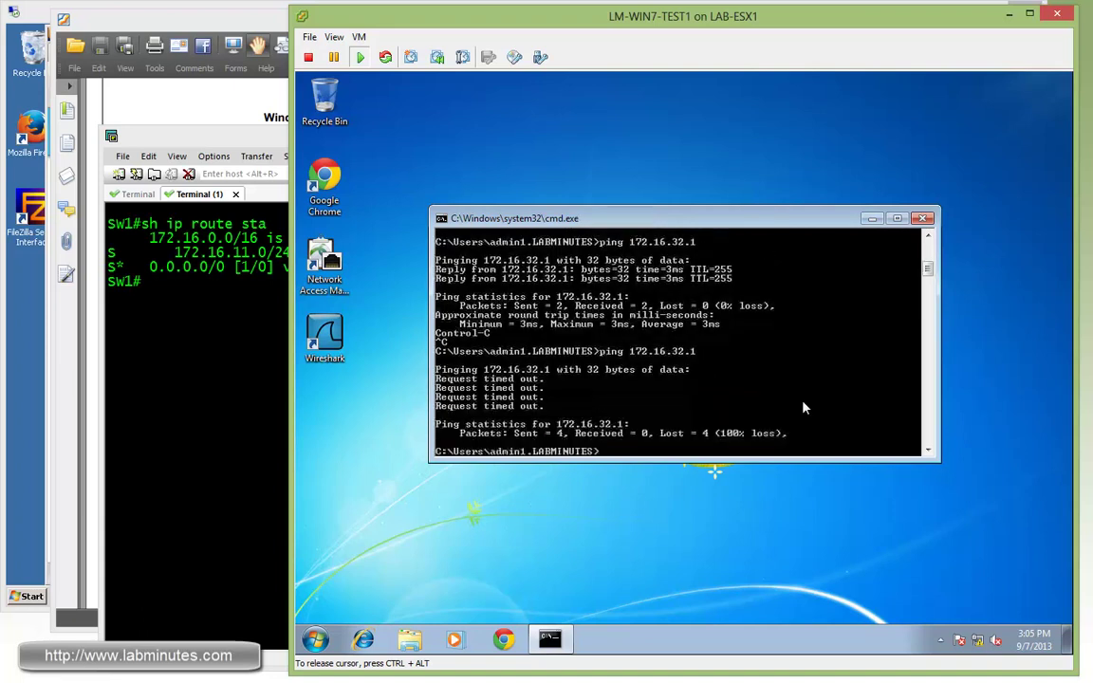
{"action": "key", "text": "Up"}
{"action": "key", "text": "Up"}
{"action": "key", "text": "Return"}
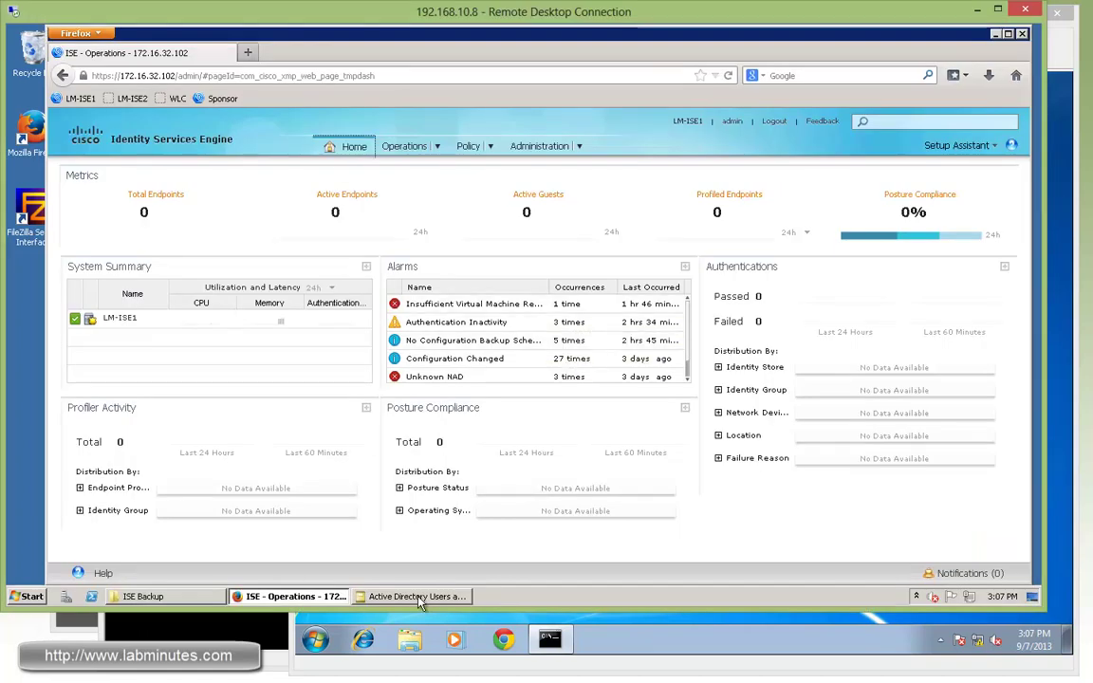
- Check admin1 is in Network Admin and support1 in Network Support, then return to ISE
{"action": "left_click", "coordinate": [417, 596]}
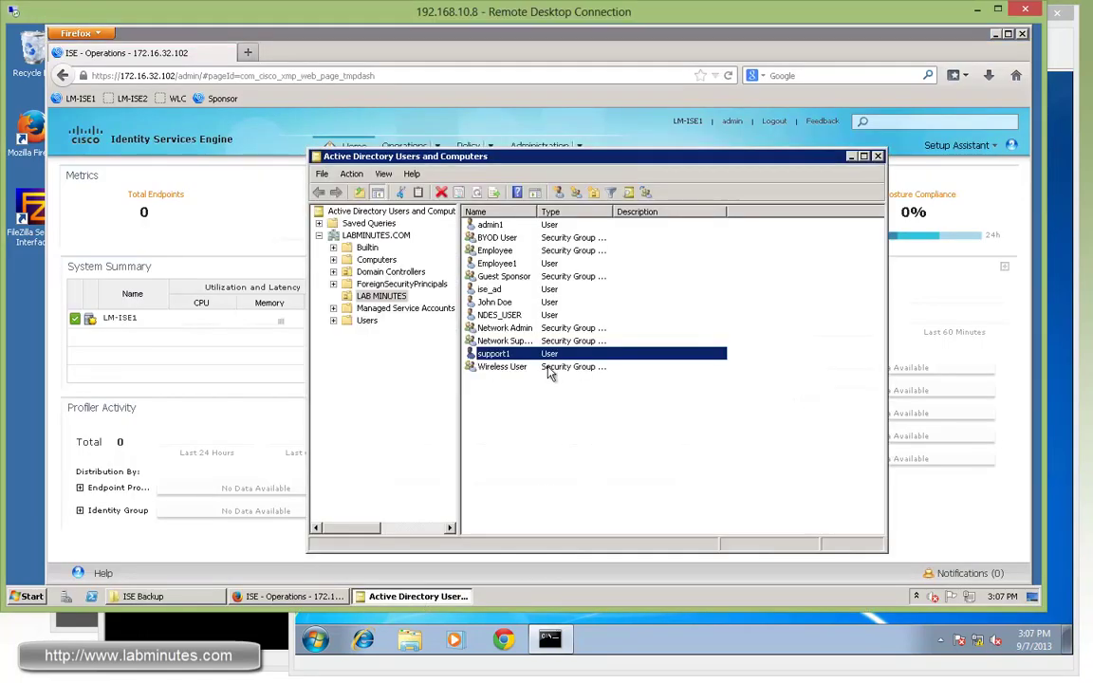
{"action": "double_click", "coordinate": [486, 225]}
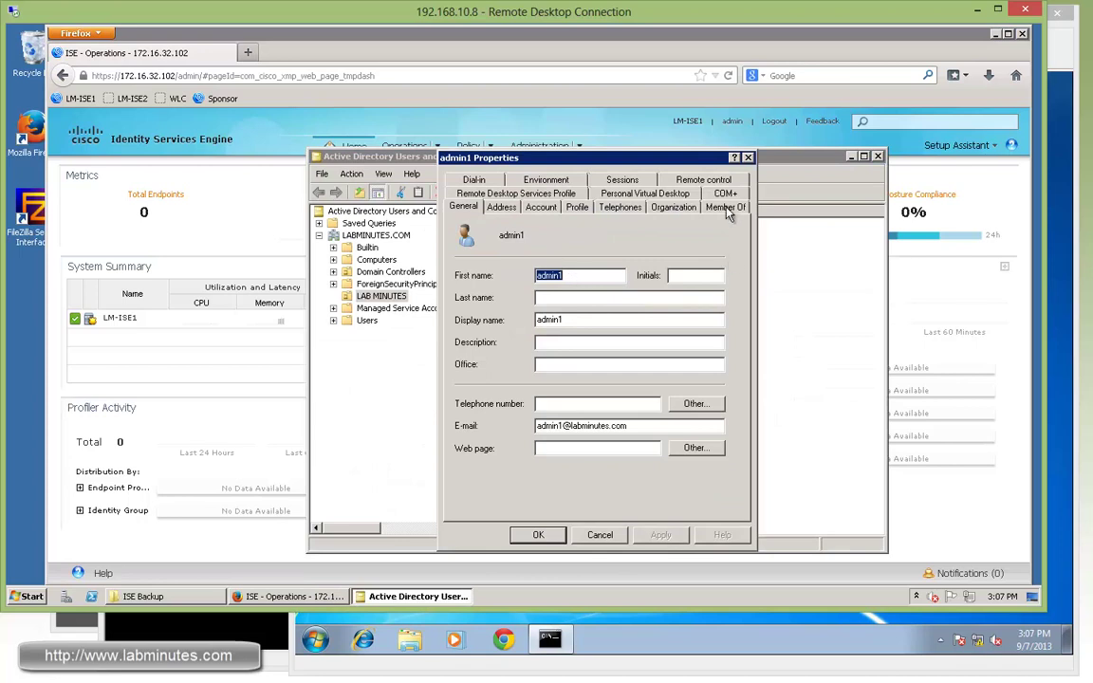
{"action": "left_click", "coordinate": [726, 208]}
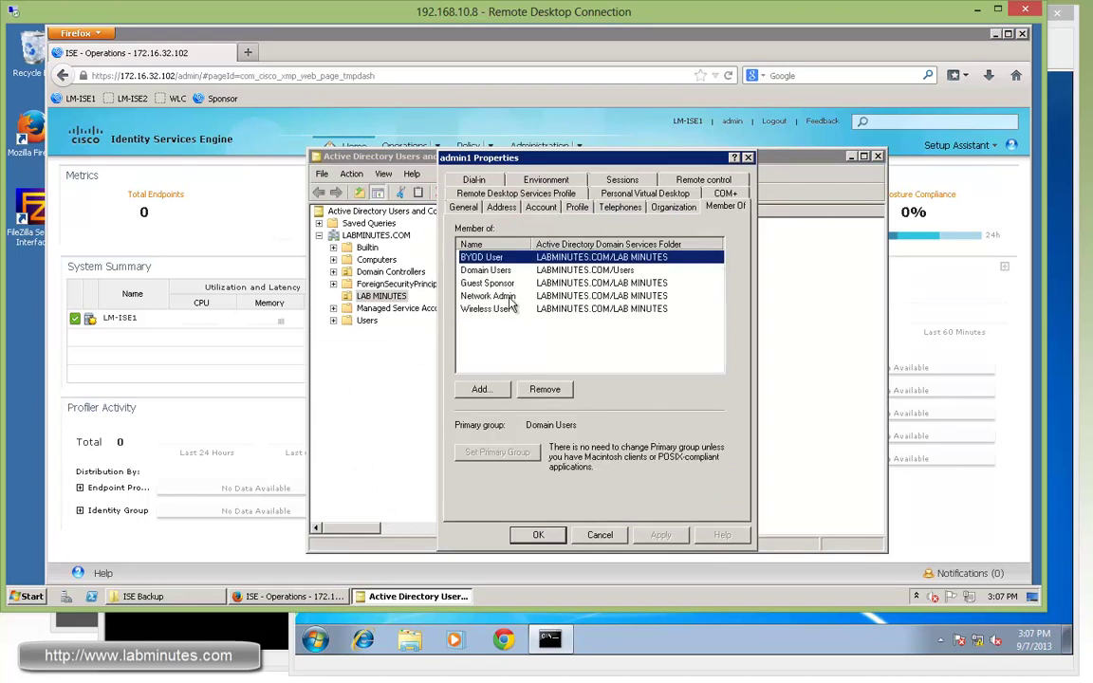
{"action": "left_click", "coordinate": [537, 534]}
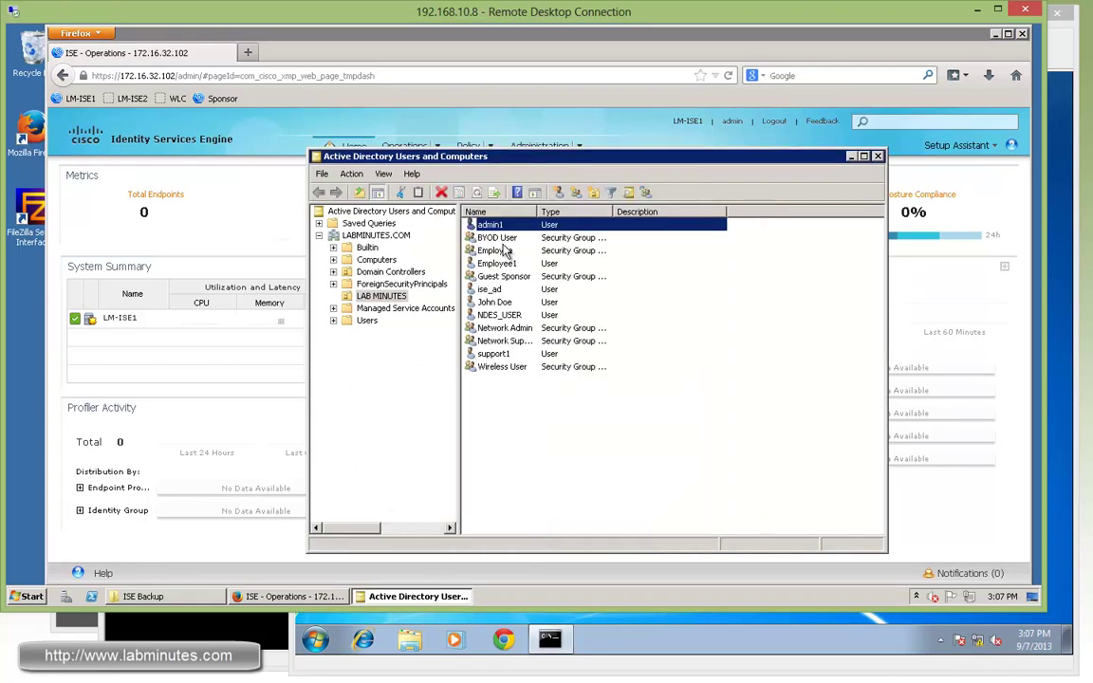
{"action": "double_click", "coordinate": [489, 354]}
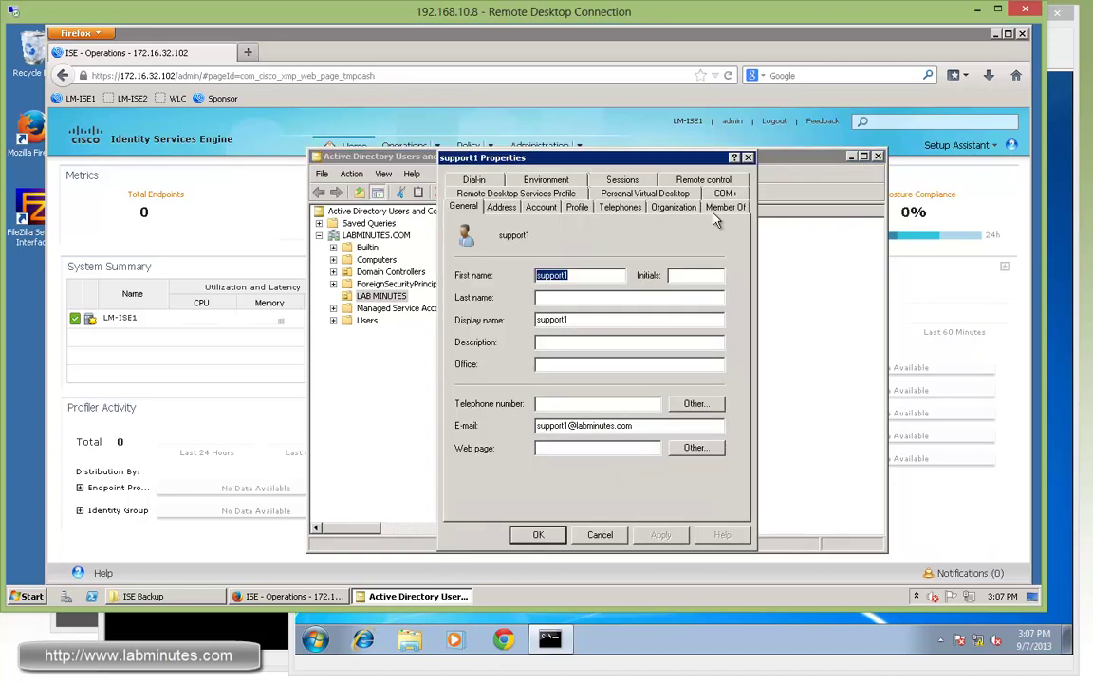
{"action": "left_click", "coordinate": [721, 207]}
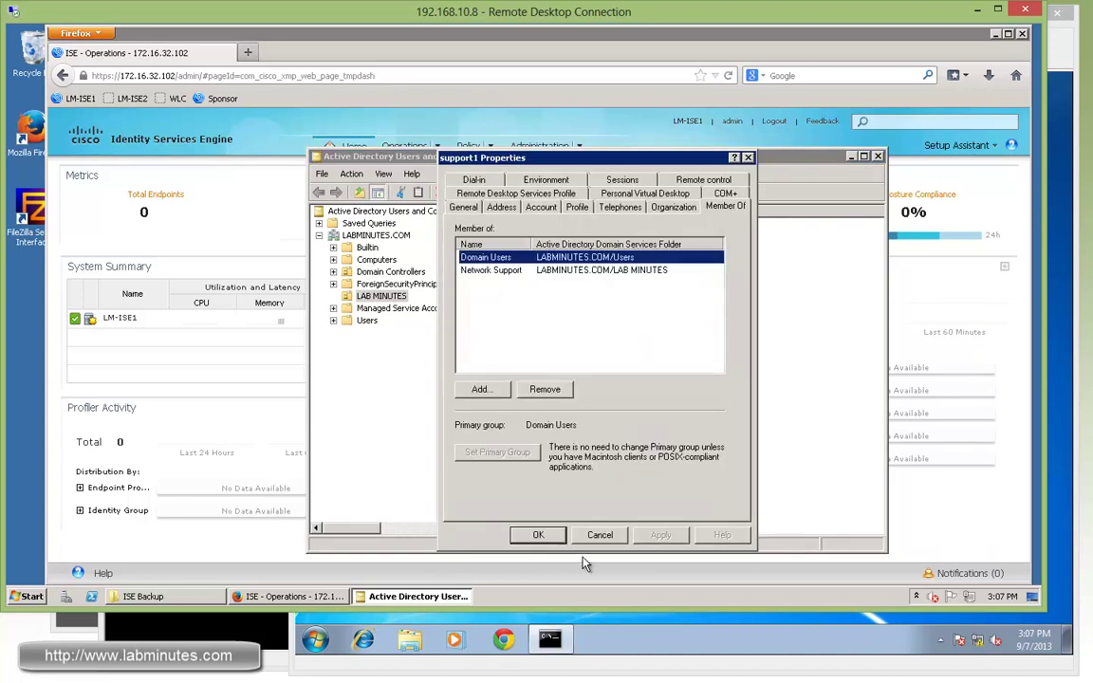
{"action": "left_click", "coordinate": [537, 535]}
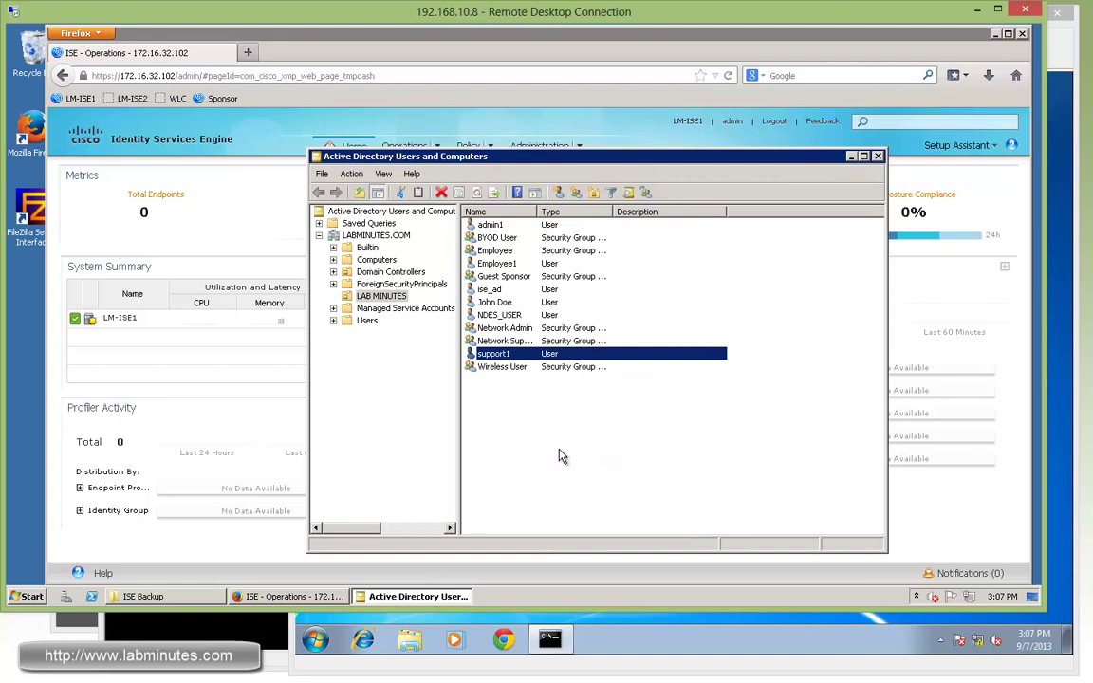
{"action": "left_click", "coordinate": [256, 244]}
- Add a Local Admin user identity group under Identity Management > Groups
{"action": "left_click", "coordinate": [581, 149]}
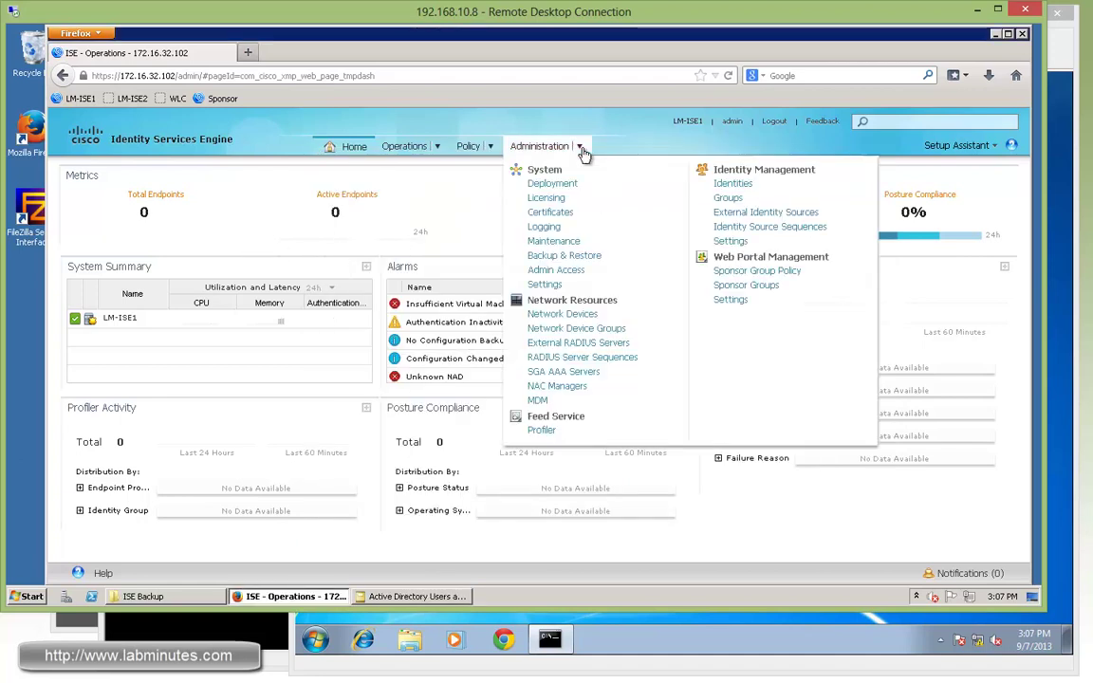
{"action": "left_click", "coordinate": [734, 183]}
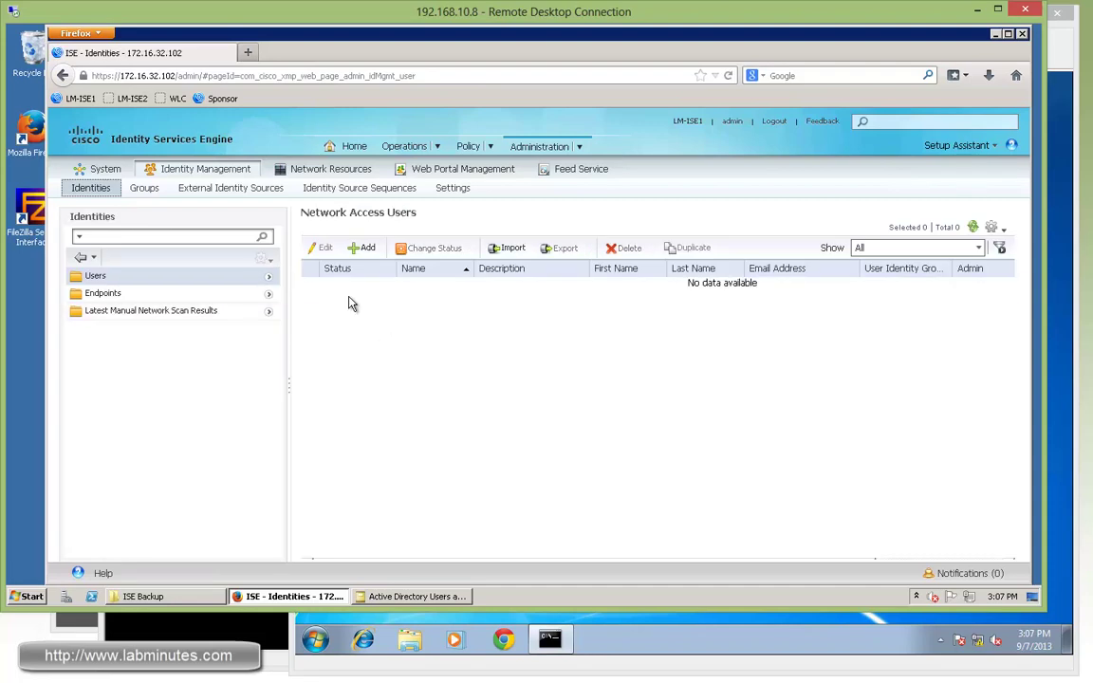
{"action": "left_click", "coordinate": [147, 193]}
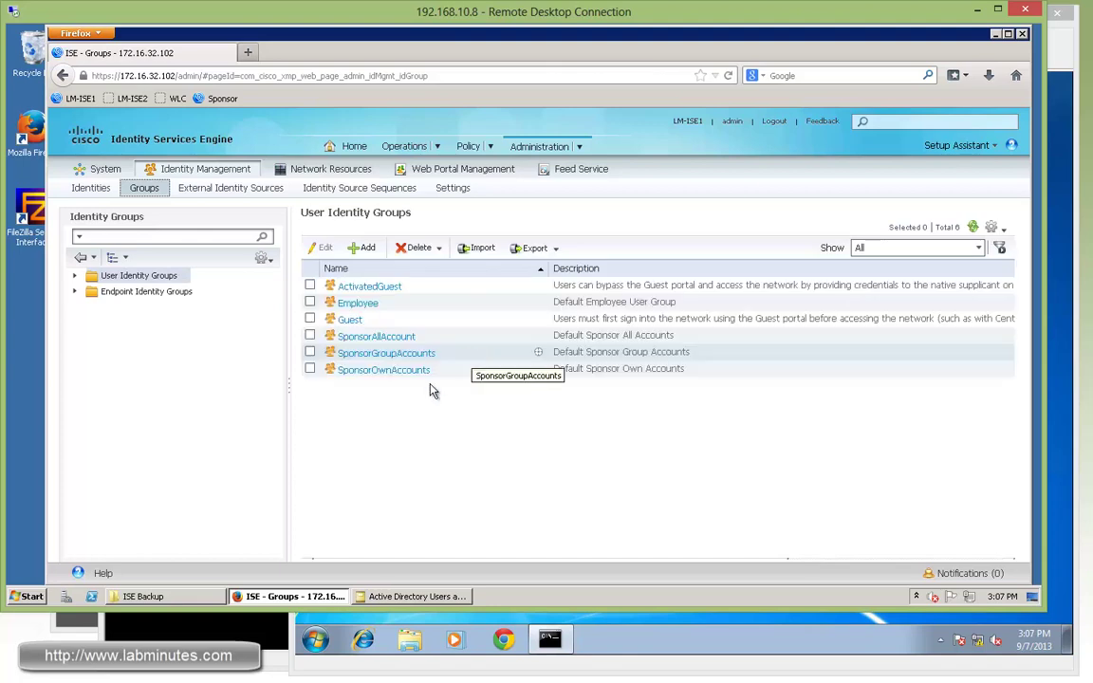
{"action": "left_click", "coordinate": [364, 249]}
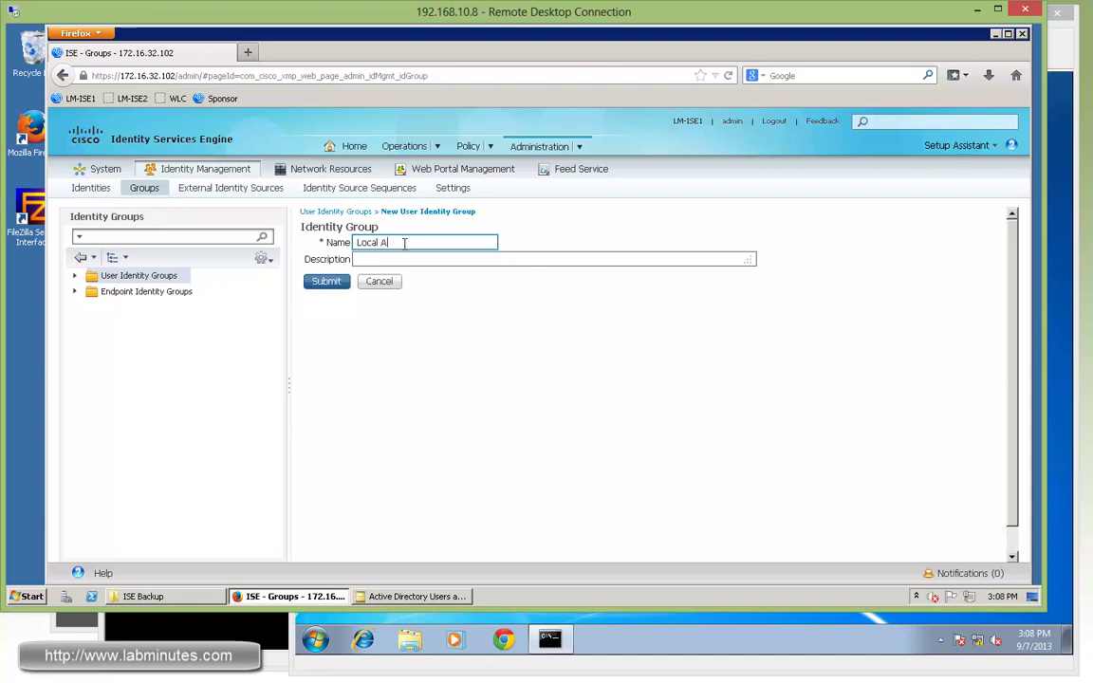
{"action": "left_click", "coordinate": [328, 282]}
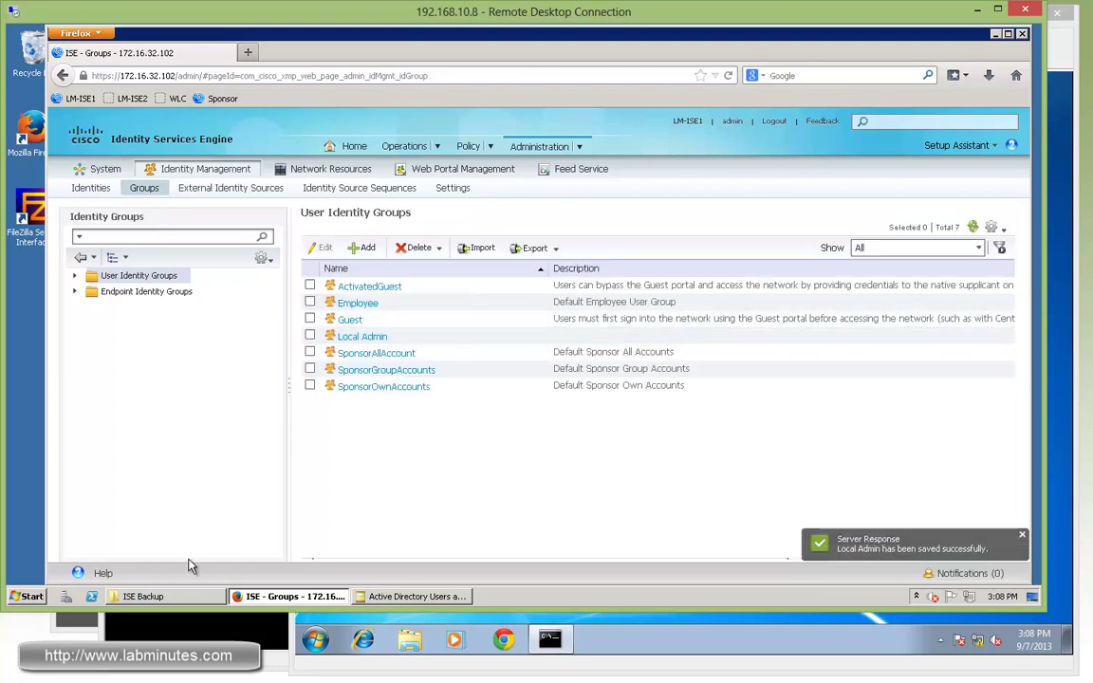
{"action": "left_click", "coordinate": [85, 628]}
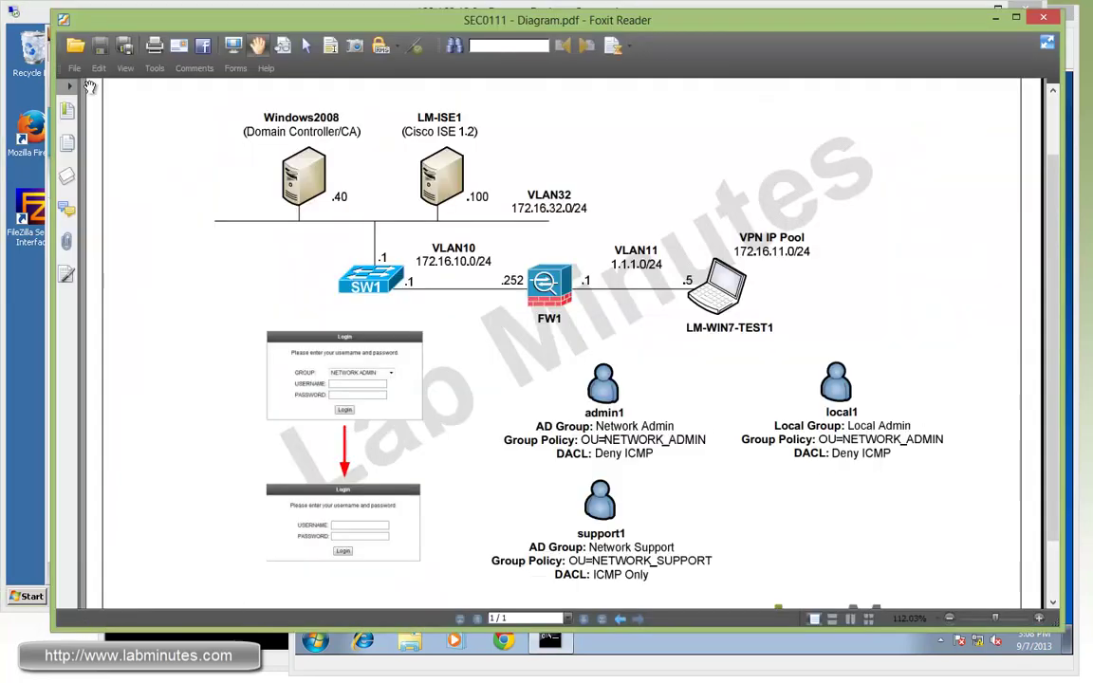
- Create network access user local1 and enter its password twice
{"action": "left_click", "coordinate": [36, 23]}
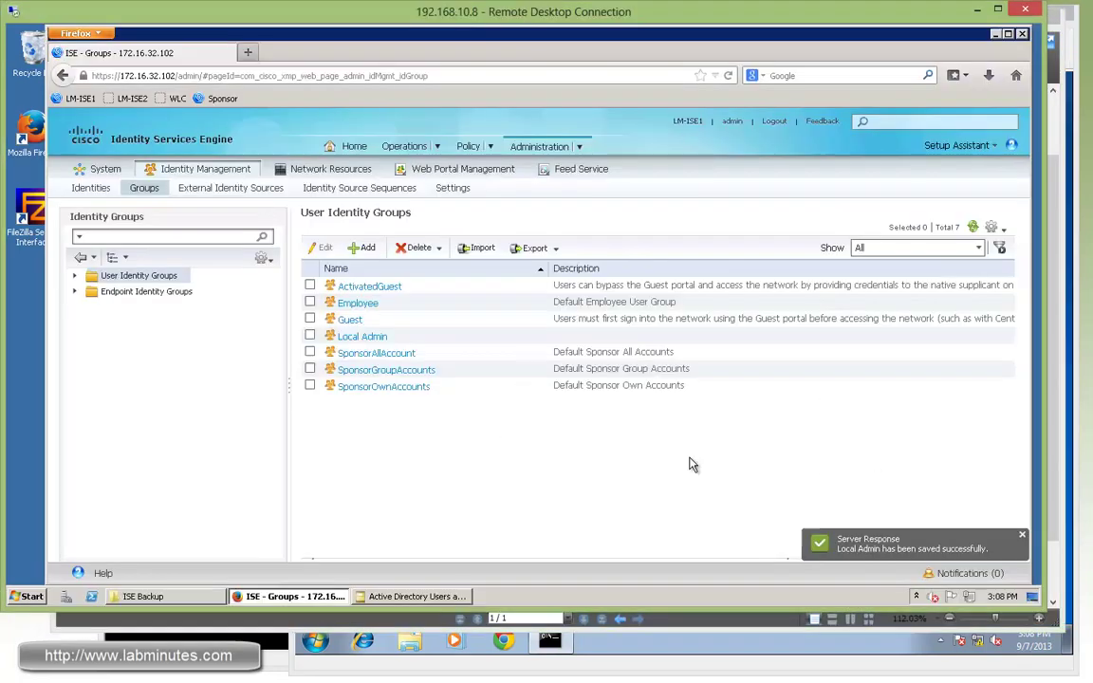
{"action": "left_click", "coordinate": [90, 187]}
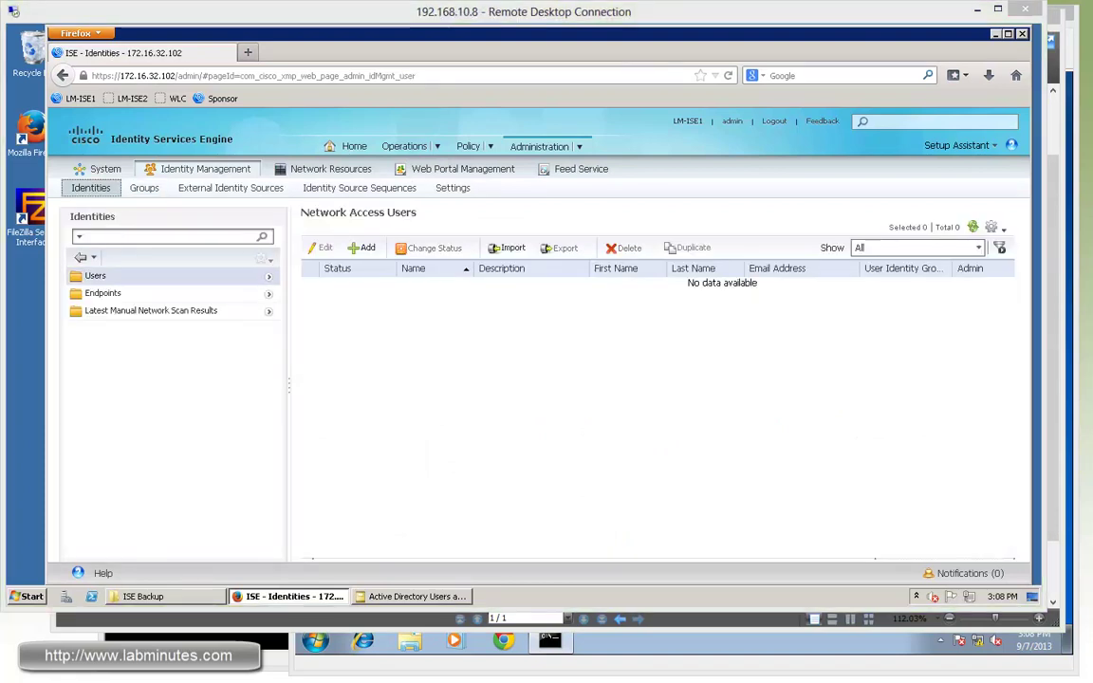
{"action": "left_click", "coordinate": [363, 248]}
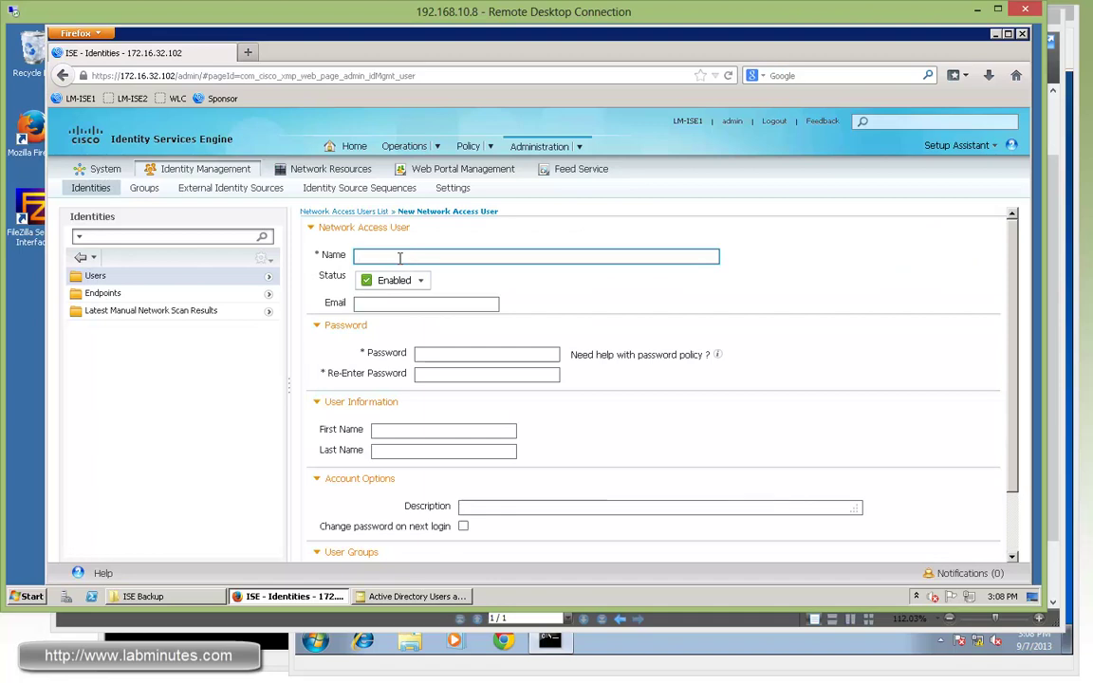
{"action": "left_click", "coordinate": [454, 353]}
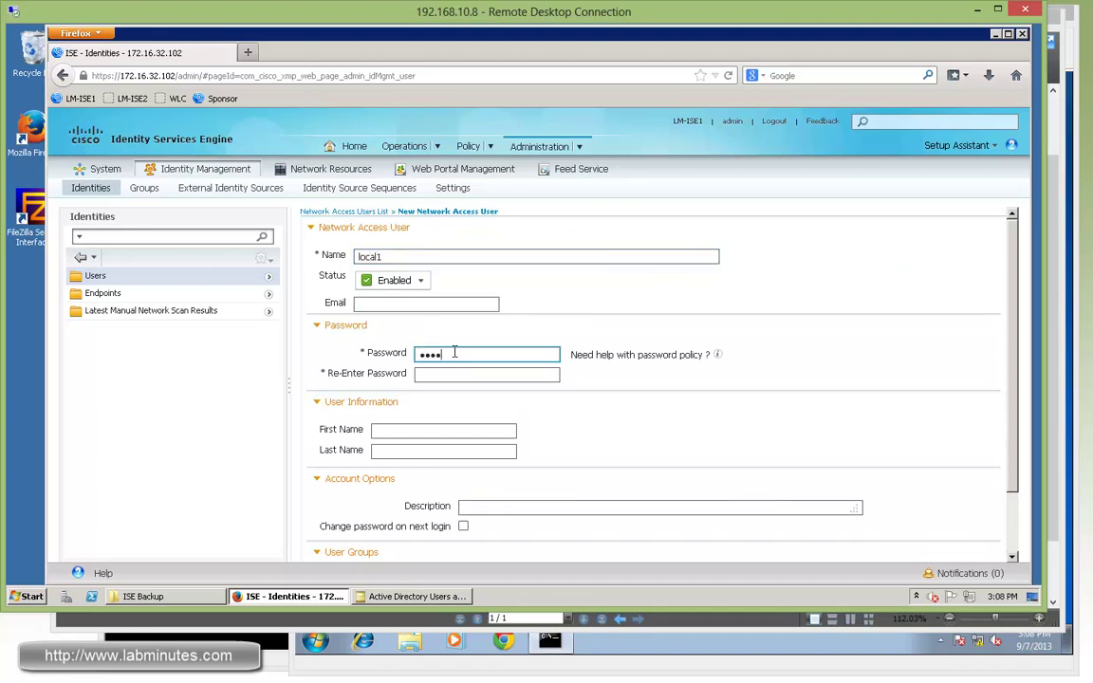
{"action": "key", "text": "Tab"}
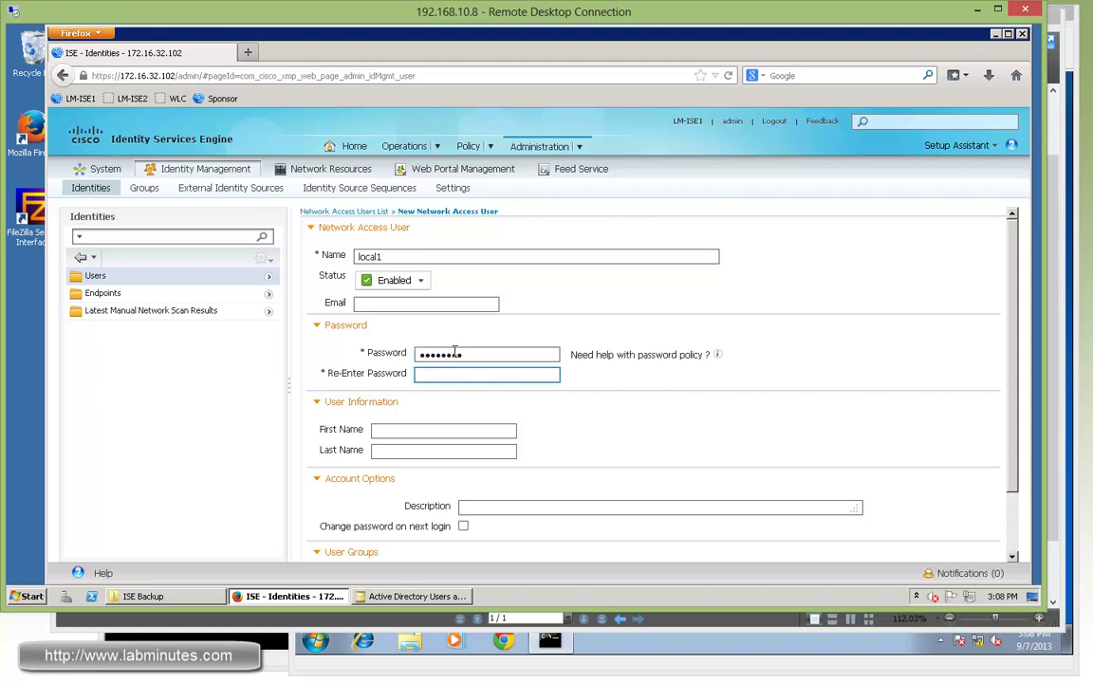
{"action": "type", "text": "cisco123"}
{"action": "left_click", "coordinate": [649, 417]}
- Assign local1 to the Local Admin identity group and submit the user
{"action": "scroll", "coordinate": [641, 416], "scroll_direction": "down", "scroll_amount": 1}
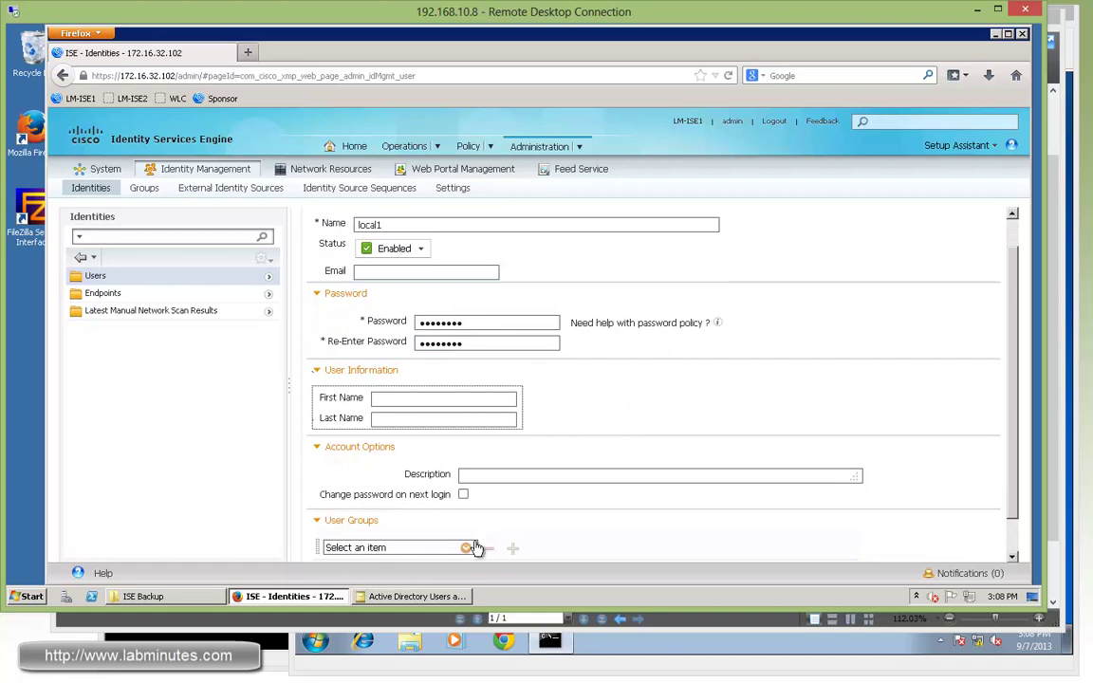
{"action": "left_click", "coordinate": [468, 548]}
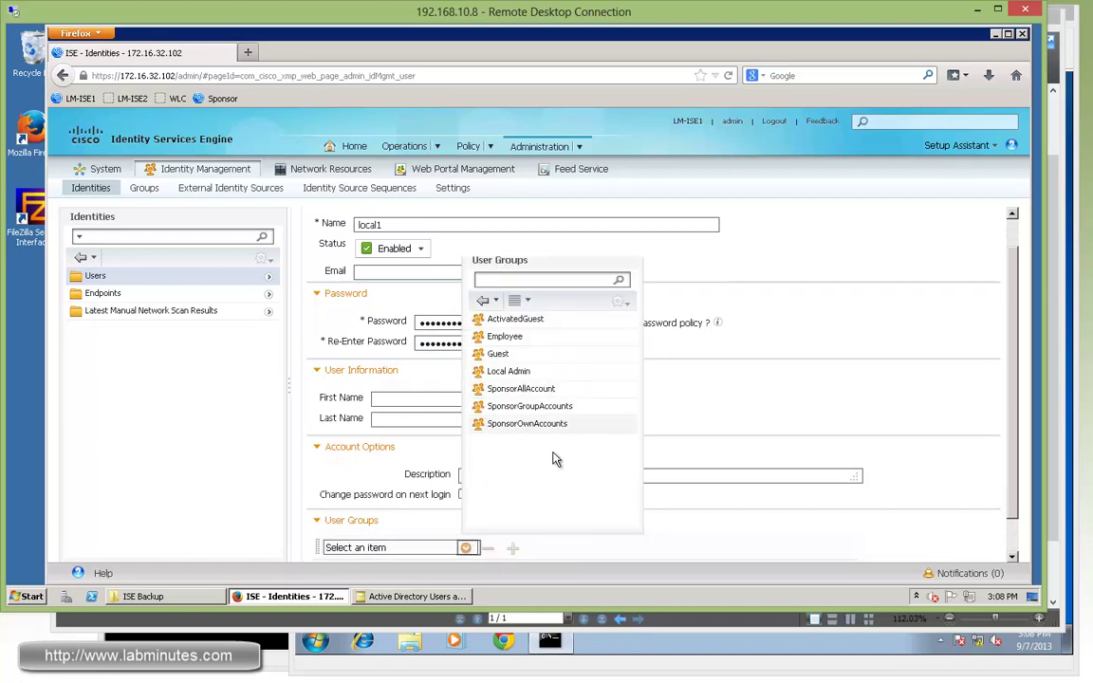
{"action": "left_click", "coordinate": [510, 370]}
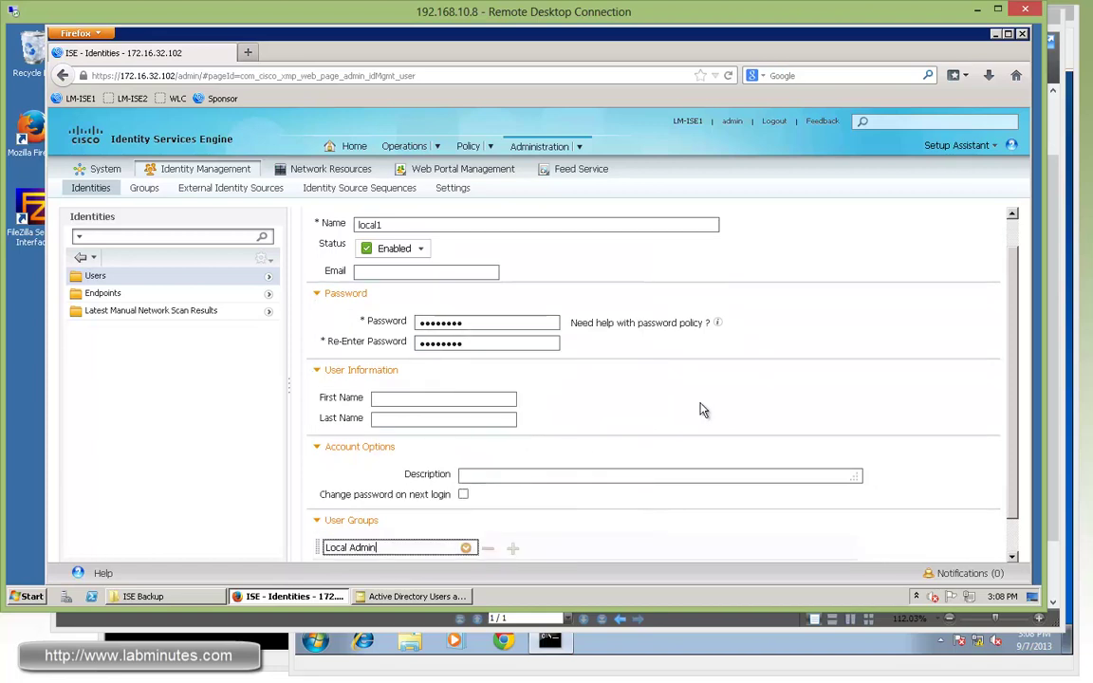
{"action": "scroll", "coordinate": [618, 476], "scroll_direction": "down", "scroll_amount": 1}
{"action": "left_click", "coordinate": [329, 532]}
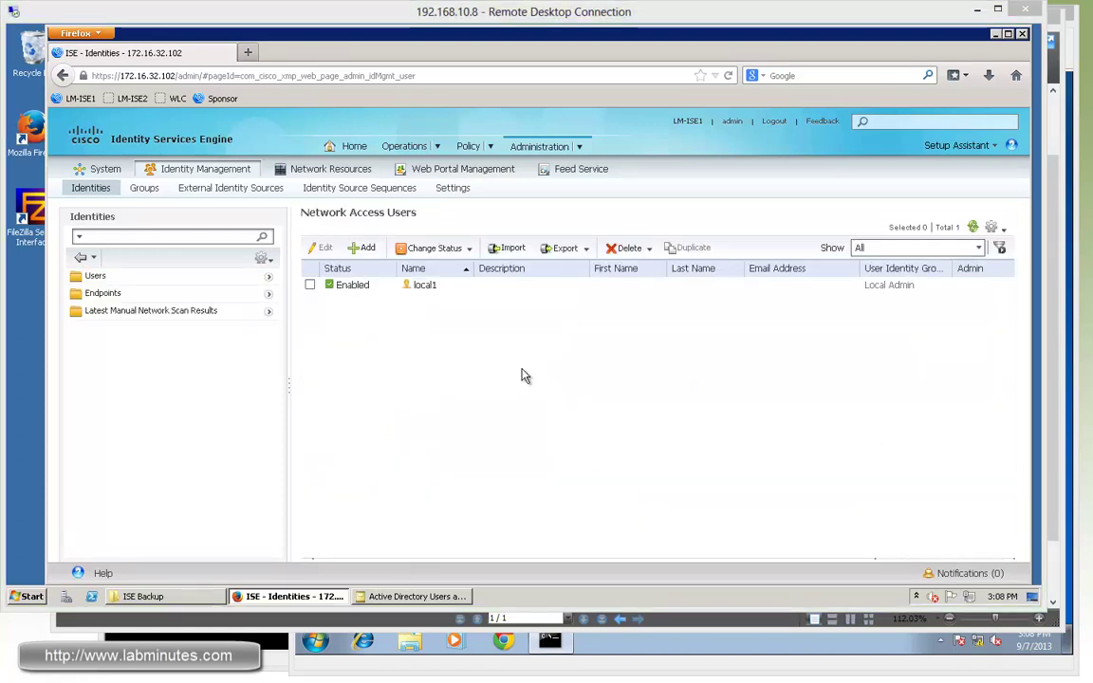
- Retrieve the labminutes.com directory groups for the AD1 identity source
{"action": "mouse_move", "coordinate": [581, 148]}
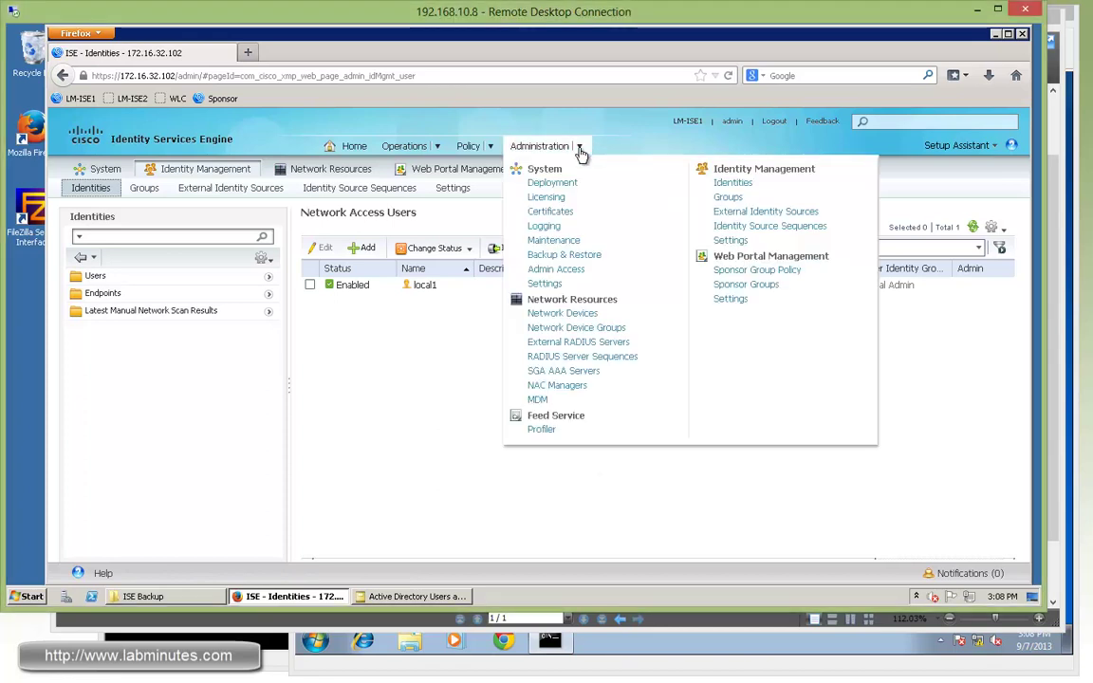
{"action": "left_click", "coordinate": [743, 215]}
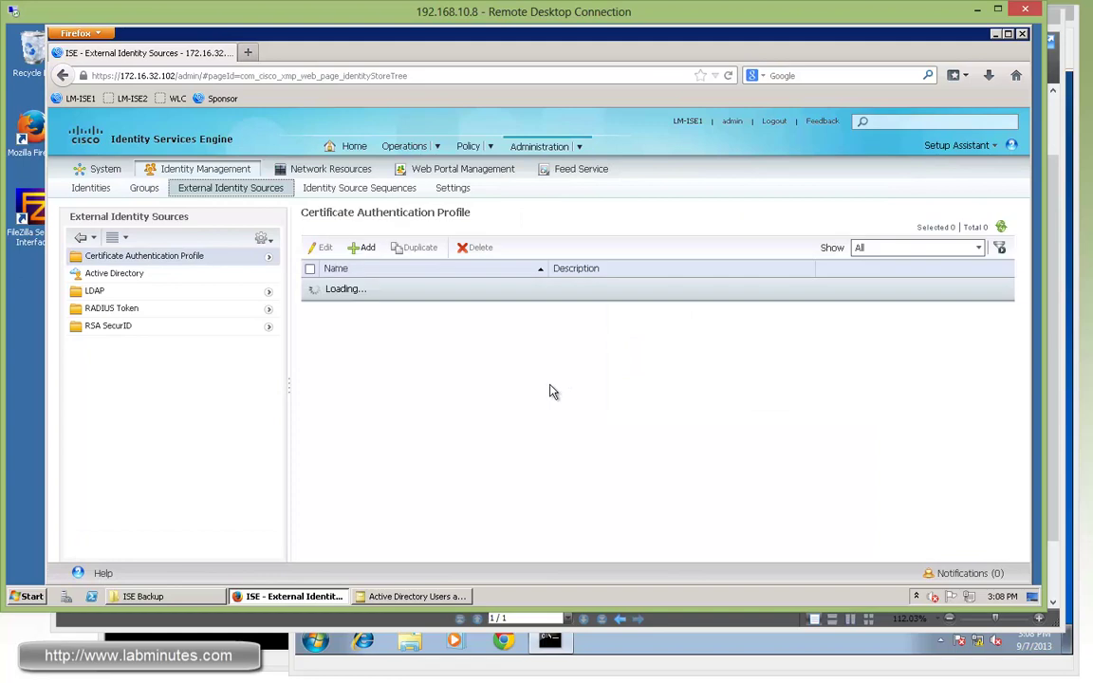
{"action": "left_click", "coordinate": [133, 274]}
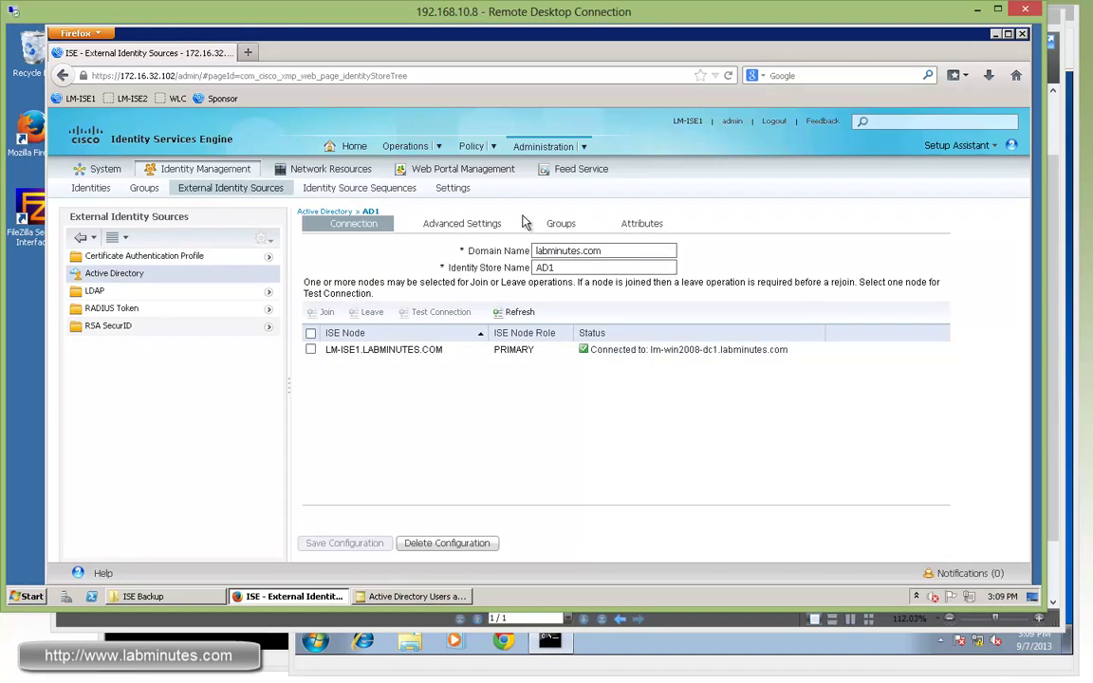
{"action": "left_click", "coordinate": [560, 225]}
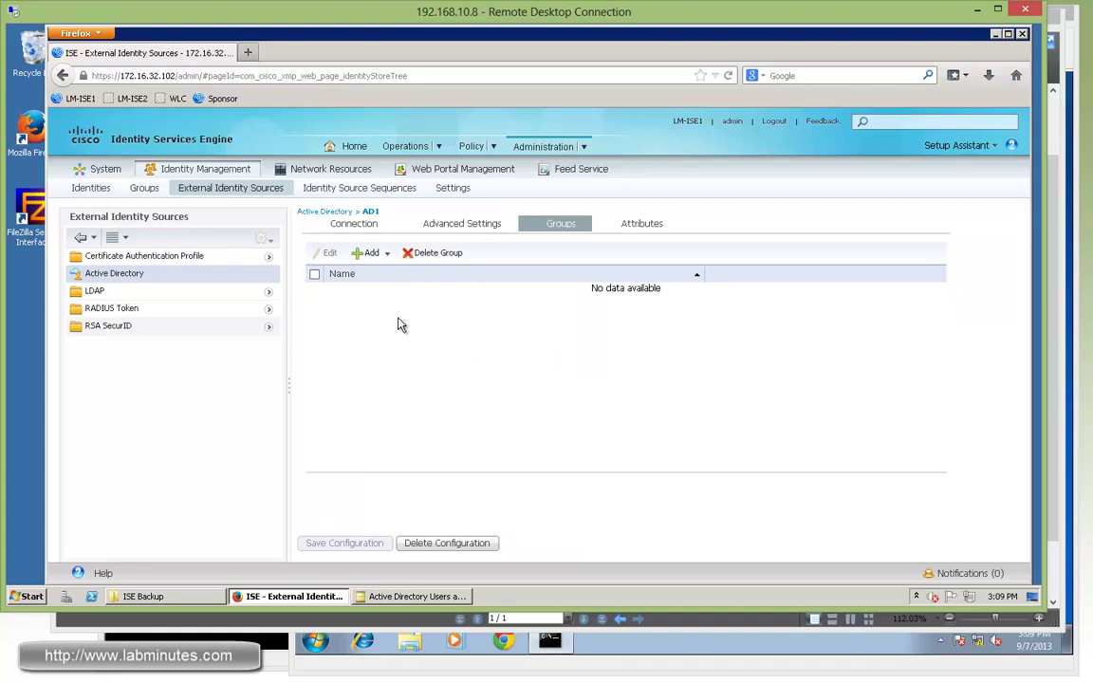
{"action": "left_click", "coordinate": [368, 252]}
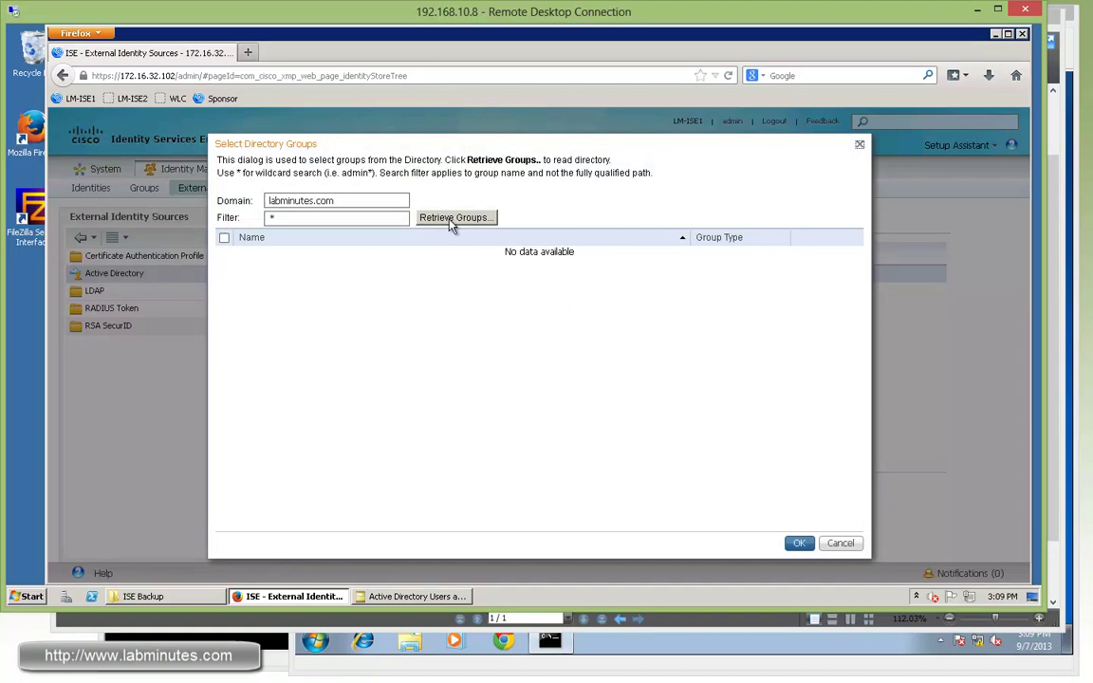
{"action": "left_click", "coordinate": [453, 220]}
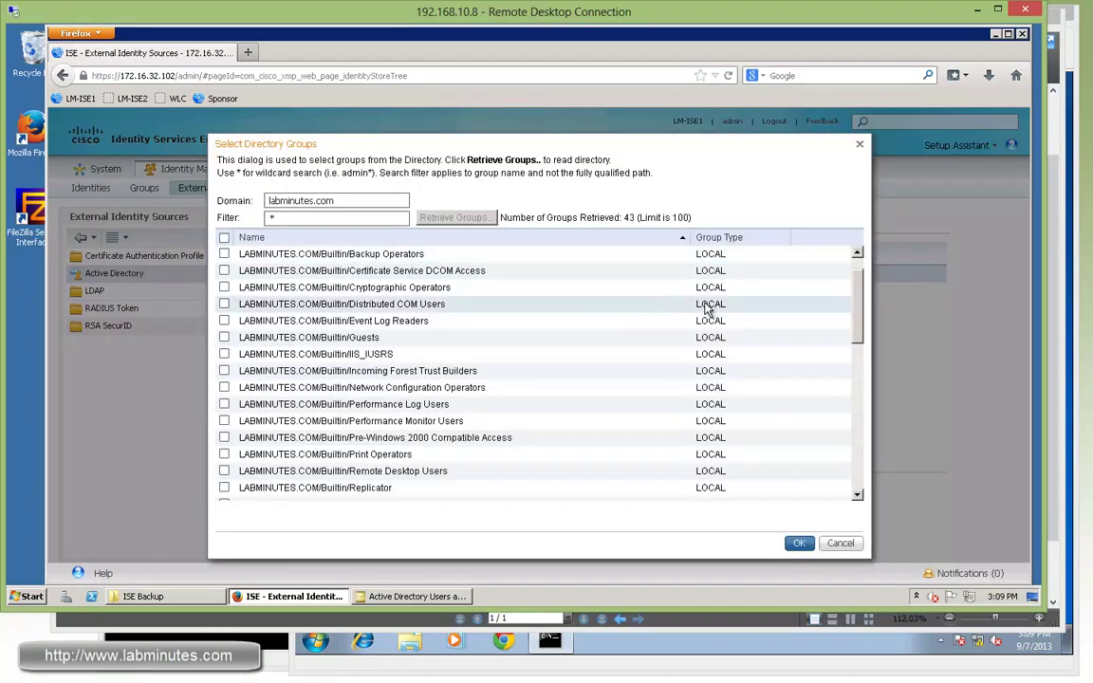
- Add Network Admin and Network Support to AD1, save, and view Network Device Groups
{"action": "left_click_drag", "start_coordinate": [856, 304], "coordinate": [860, 385]}
{"action": "left_click", "coordinate": [224, 392]}
{"action": "left_click", "coordinate": [224, 410]}
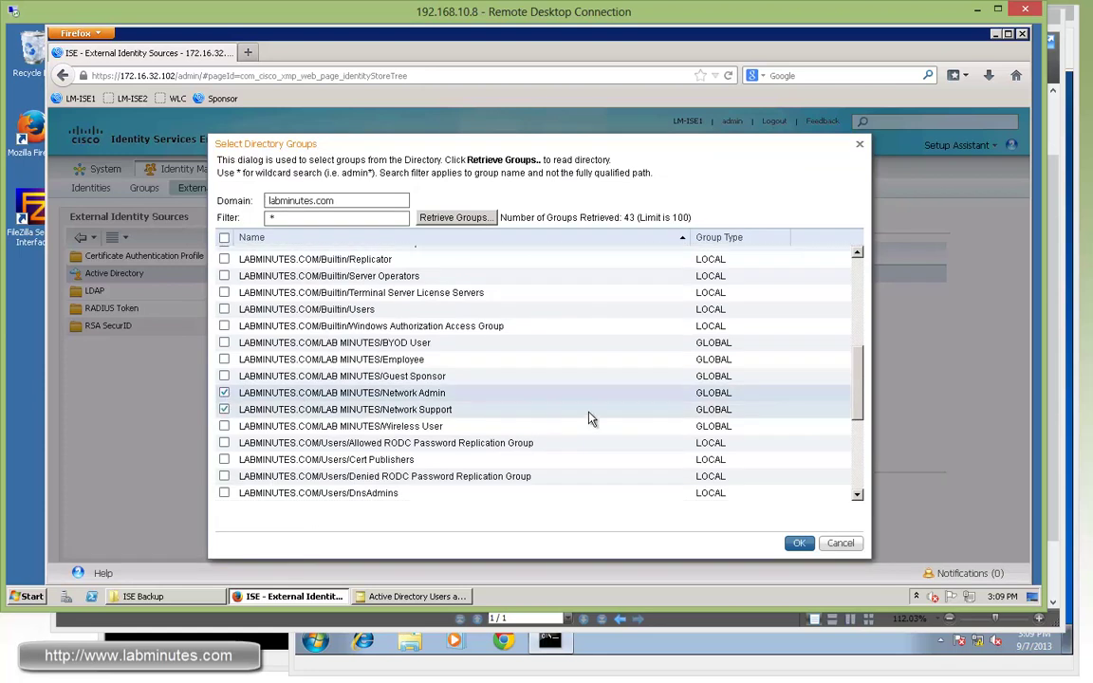
{"action": "left_click", "coordinate": [797, 542]}
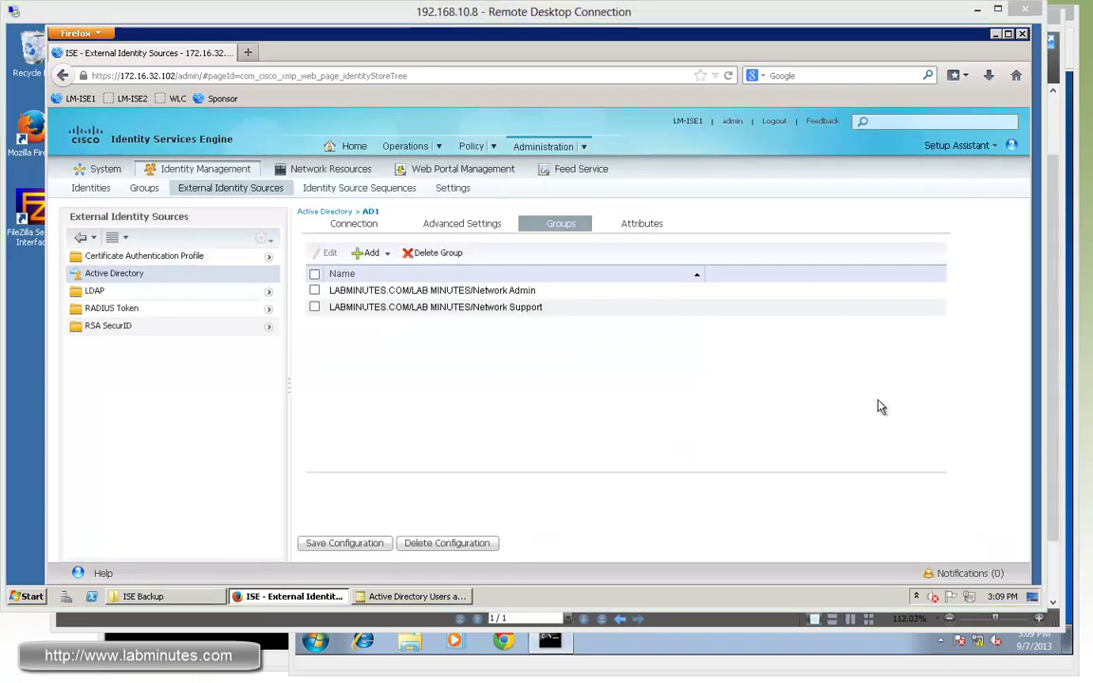
{"action": "left_click", "coordinate": [338, 547]}
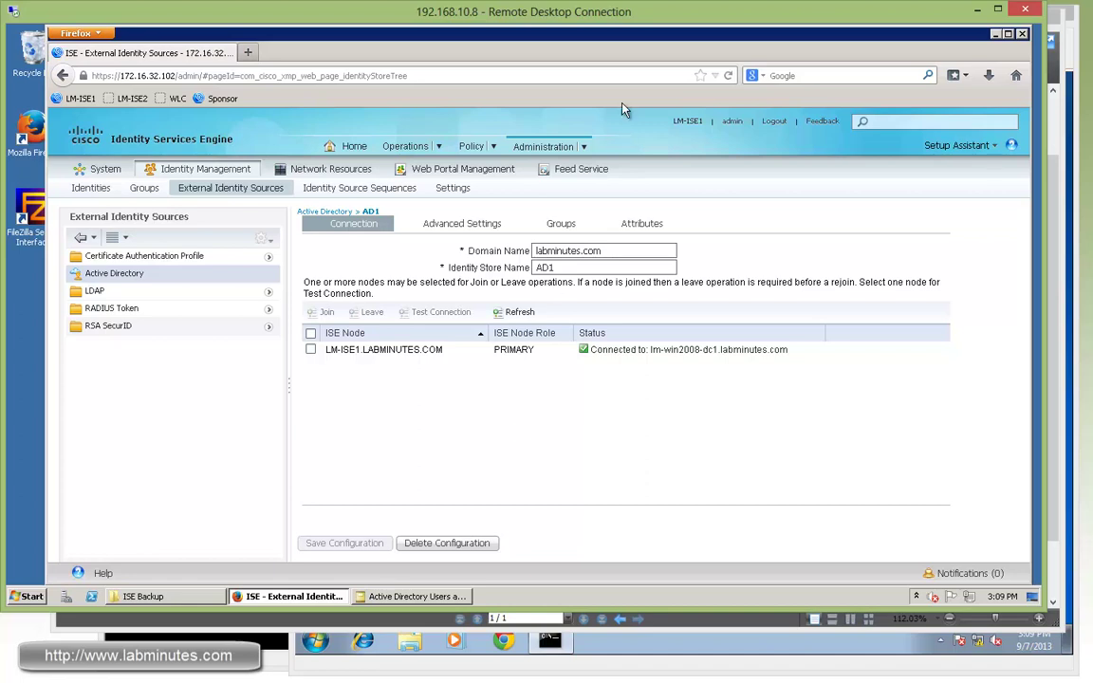
{"action": "mouse_move", "coordinate": [588, 152]}
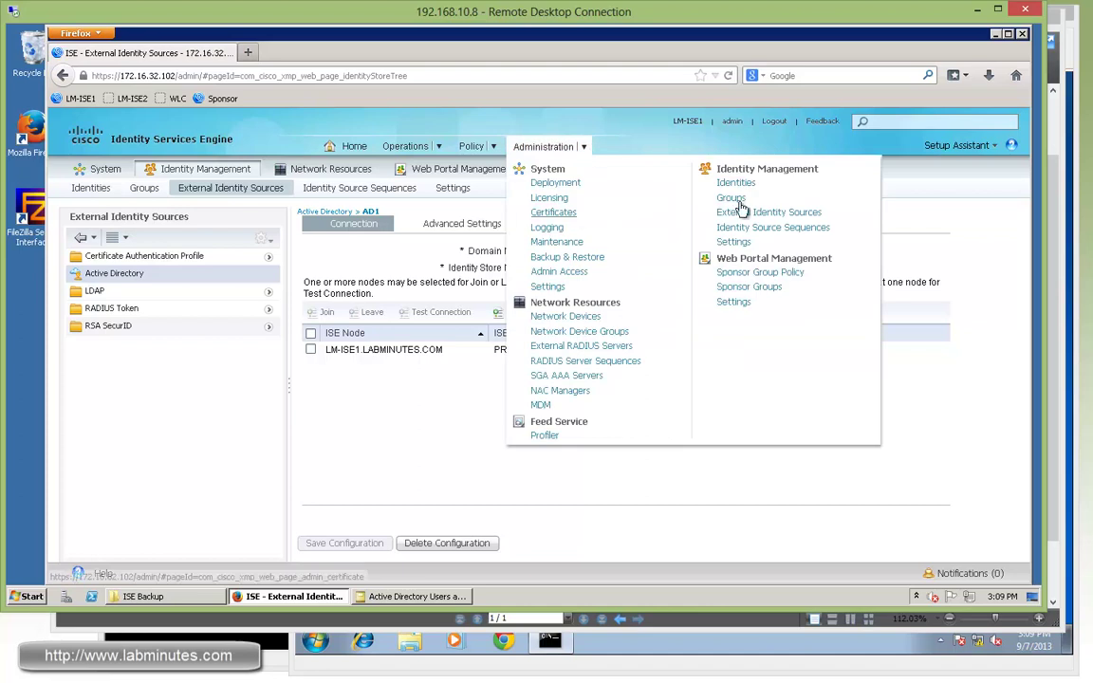
{"action": "left_click", "coordinate": [579, 331]}
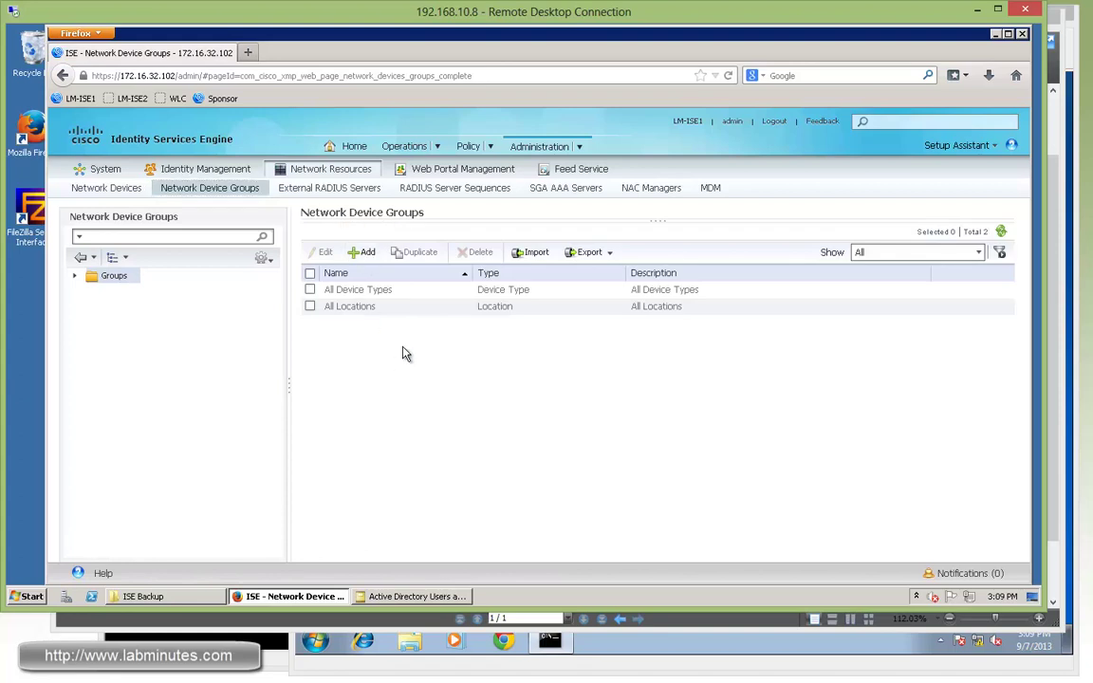
- Under Groups > All Device Types, add a device type group named 'VPN FW'
{"action": "double_click", "coordinate": [95, 275]}
{"action": "left_click", "coordinate": [116, 292]}
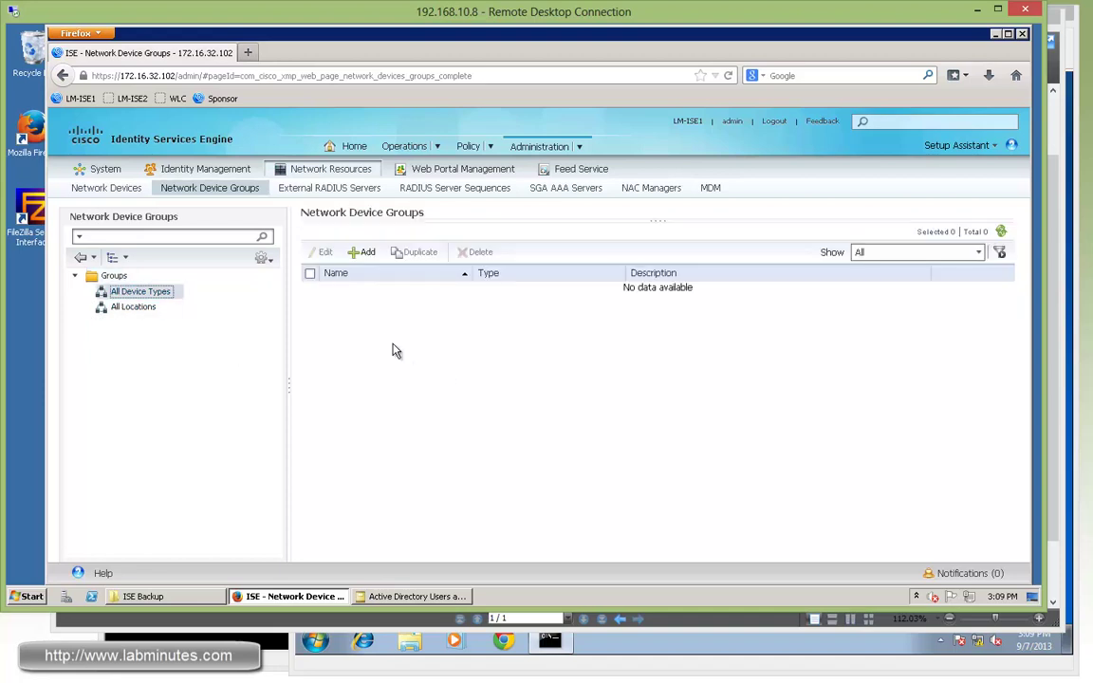
{"action": "left_click", "coordinate": [361, 252]}
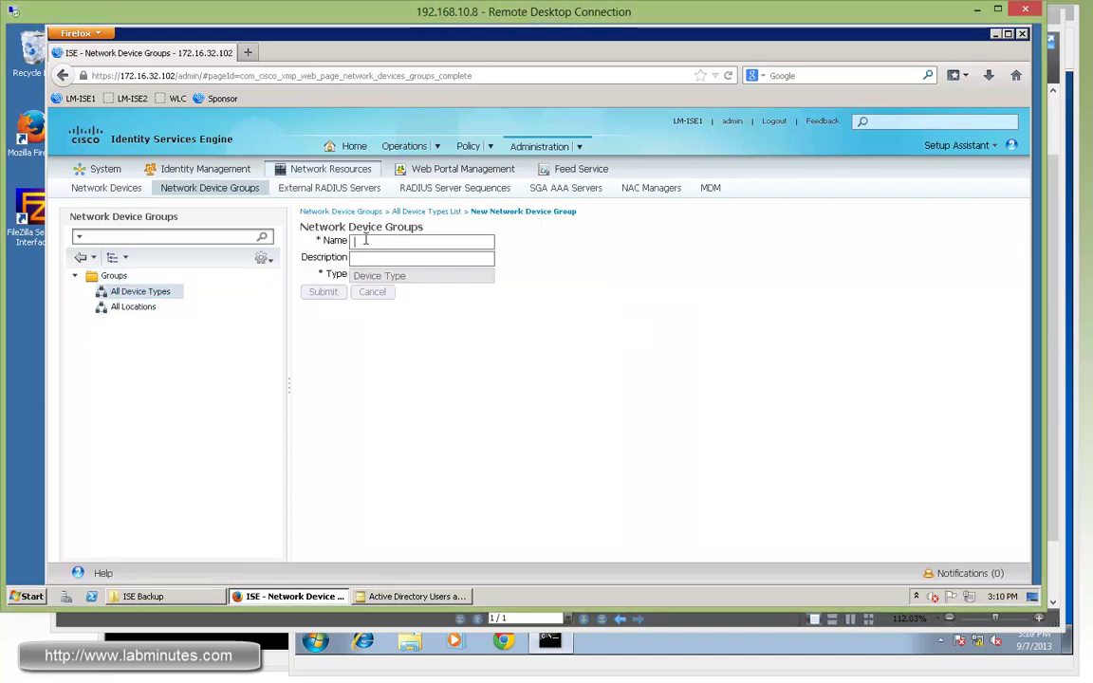
{"action": "type", "text": "VPN"}
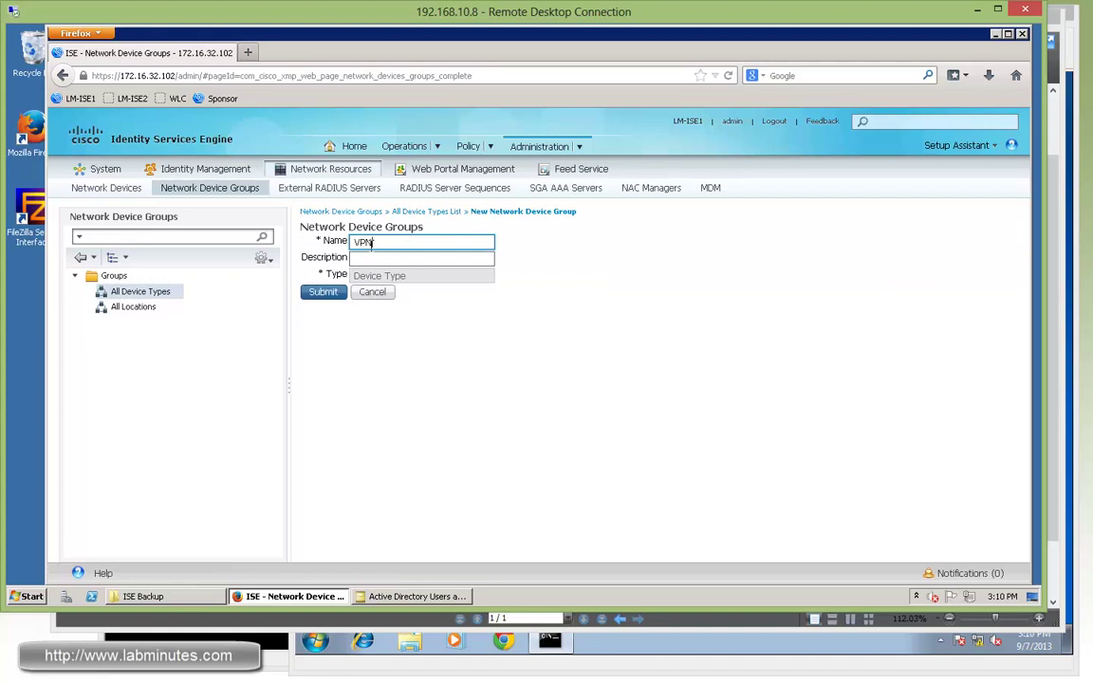
{"action": "type", "text": " FW"}
{"action": "key", "text": "Return"}
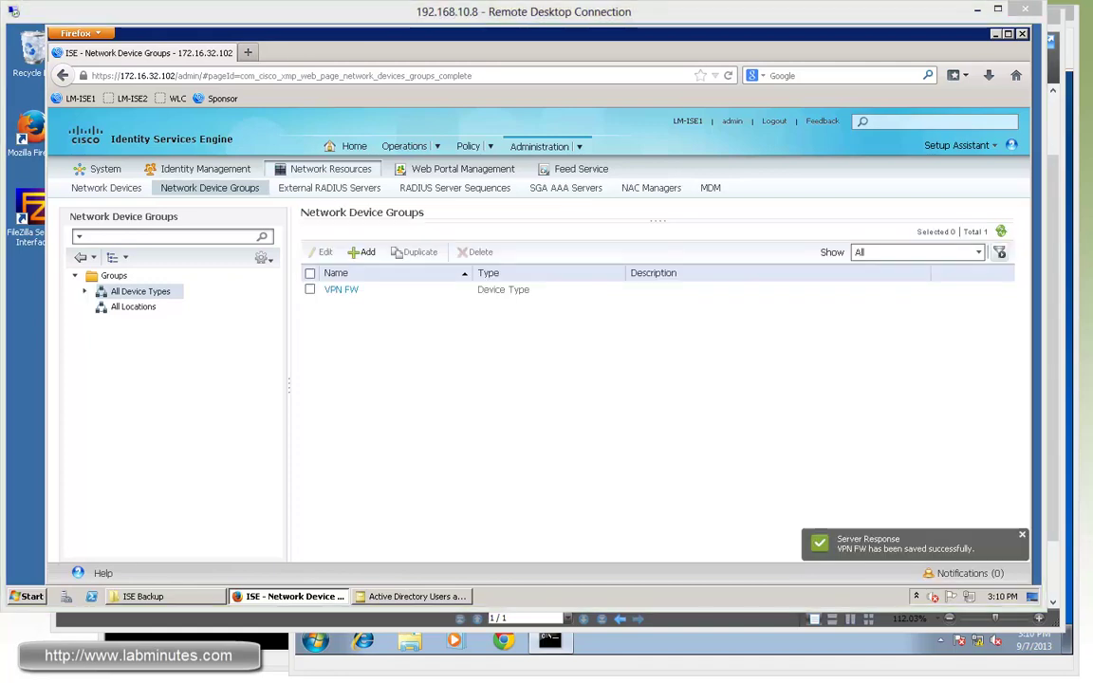
- Add network device LM-FW1 with IP 172.16.10.252 and device type VPN FW
{"action": "left_click", "coordinate": [108, 189]}
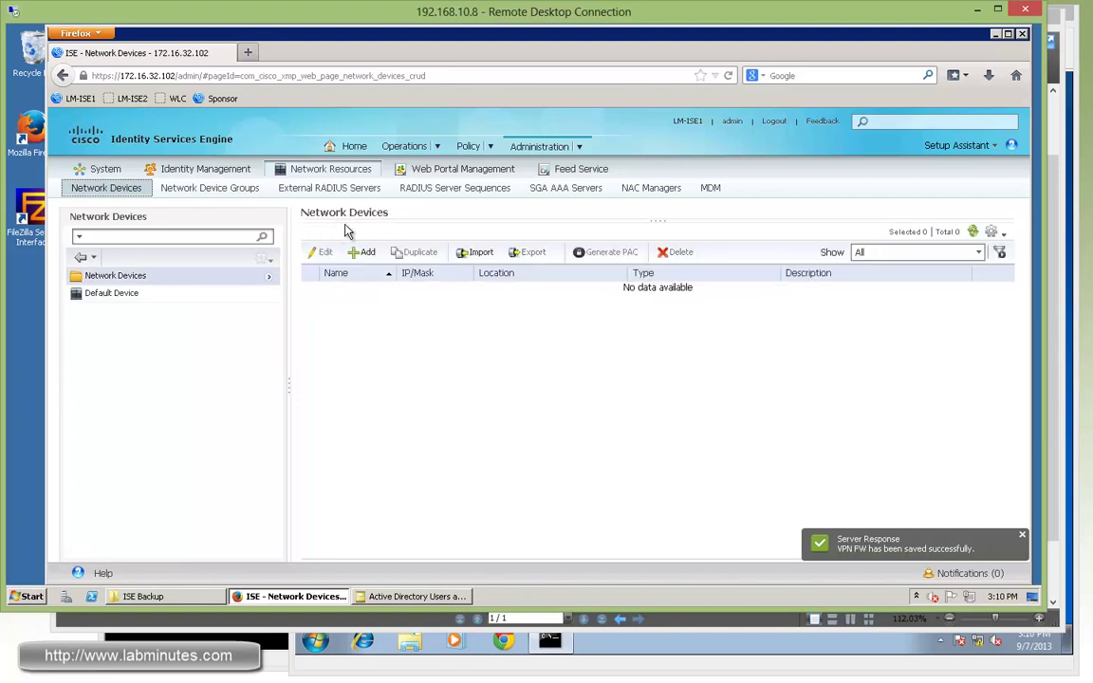
{"action": "left_click", "coordinate": [366, 254]}
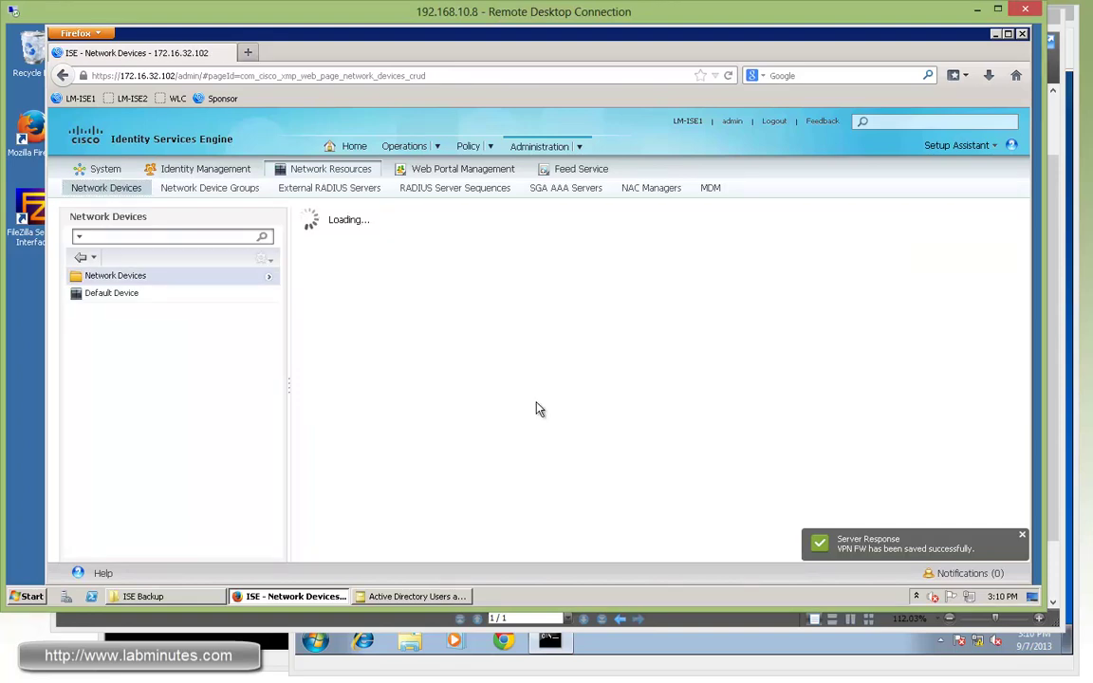
{"action": "type", "text": "LM-FW1"}
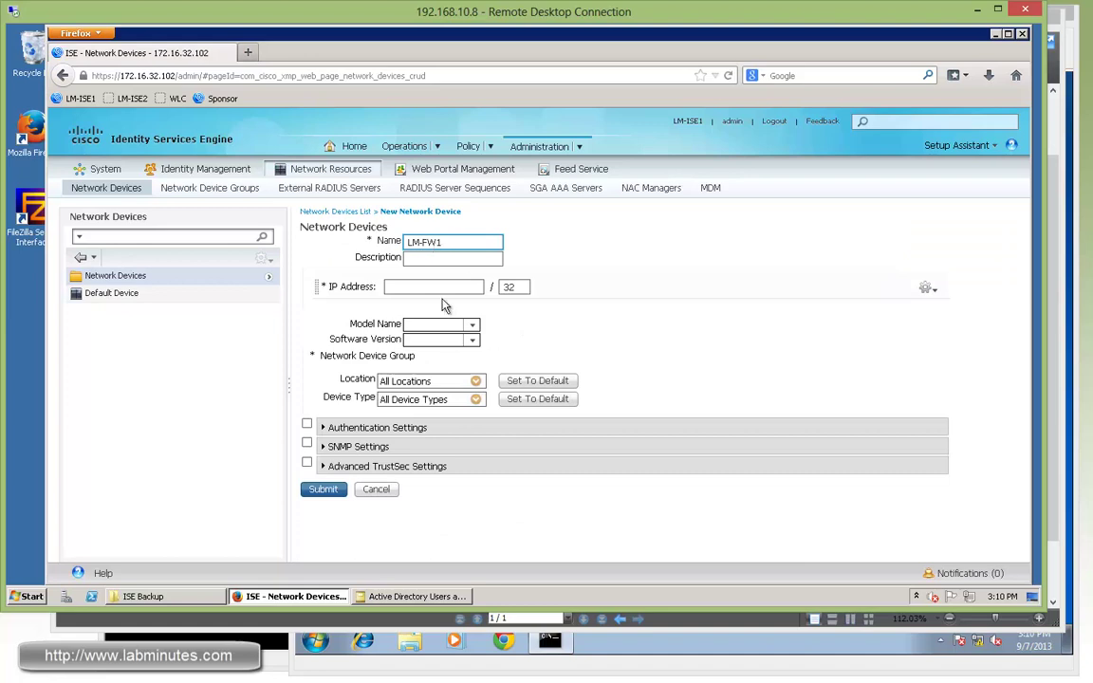
{"action": "left_click", "coordinate": [432, 285]}
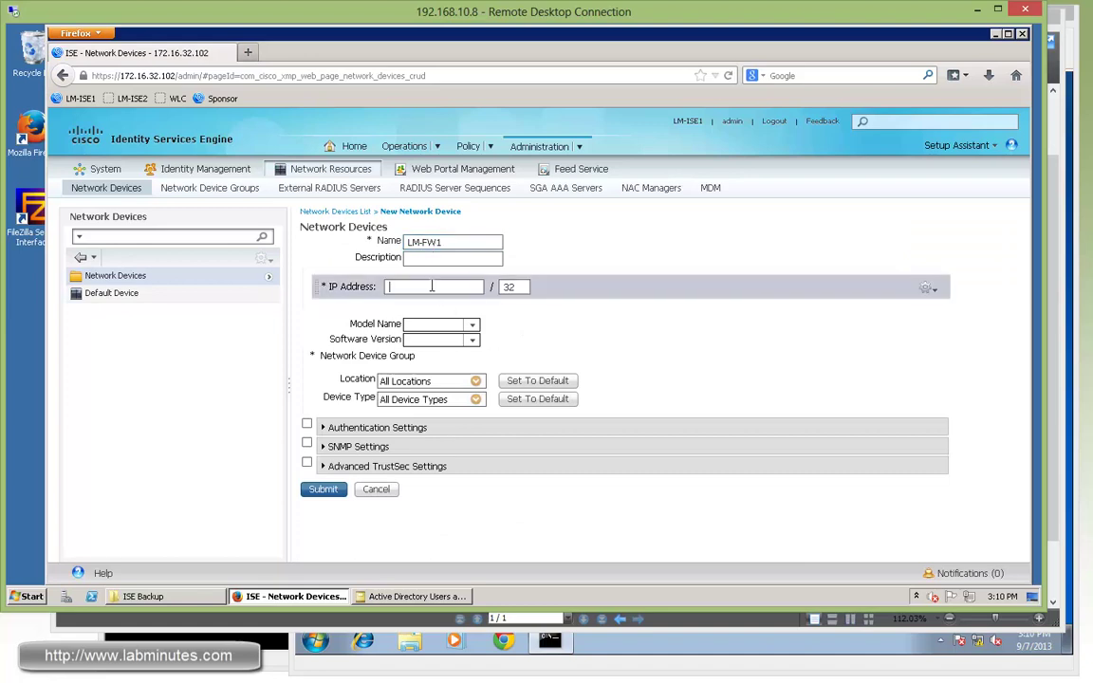
{"action": "type", "text": "172.16"}
{"action": "key", "text": "alt+Tab"}
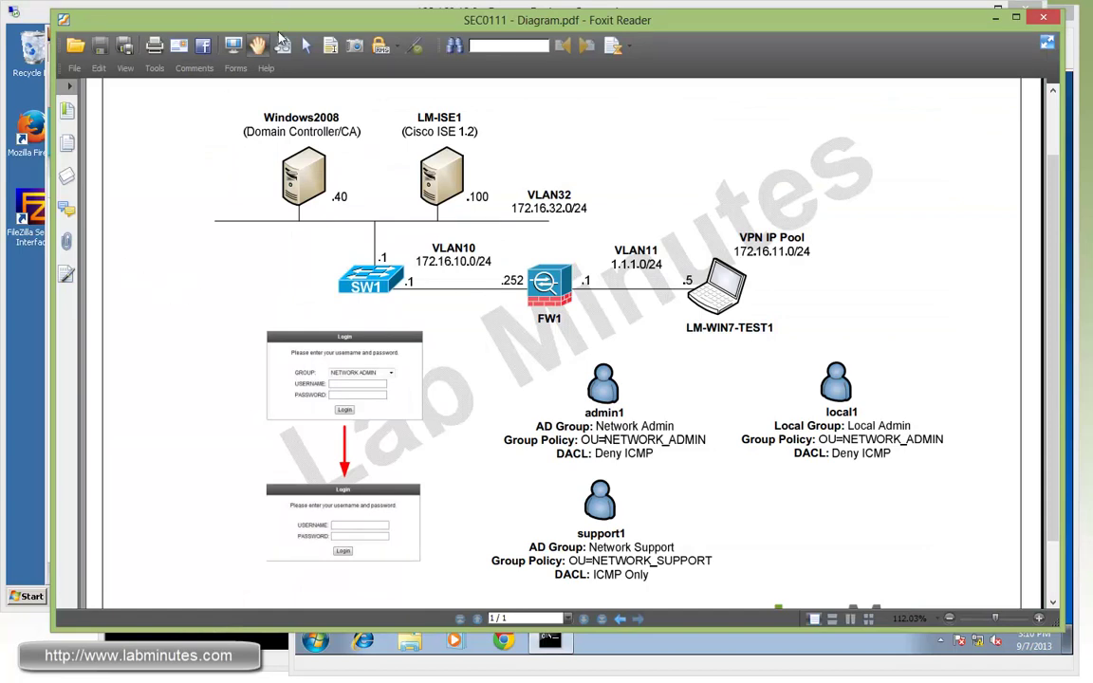
{"action": "left_click", "coordinate": [29, 109]}
{"action": "type", "text": "16.10.252"}
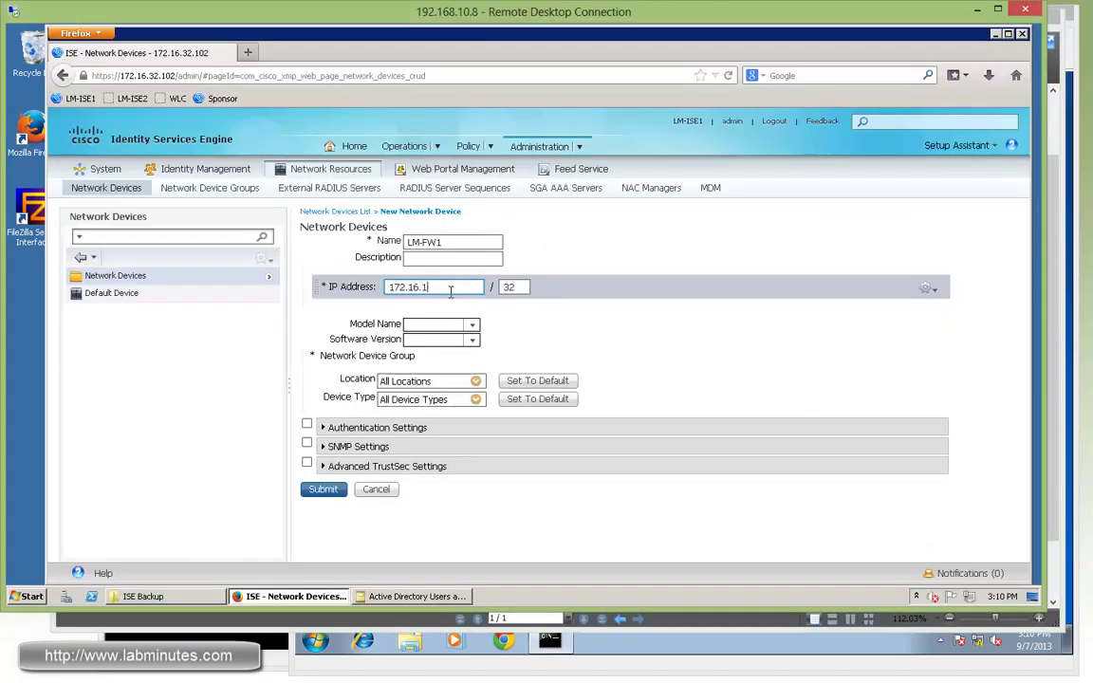
{"action": "left_click", "coordinate": [477, 399]}
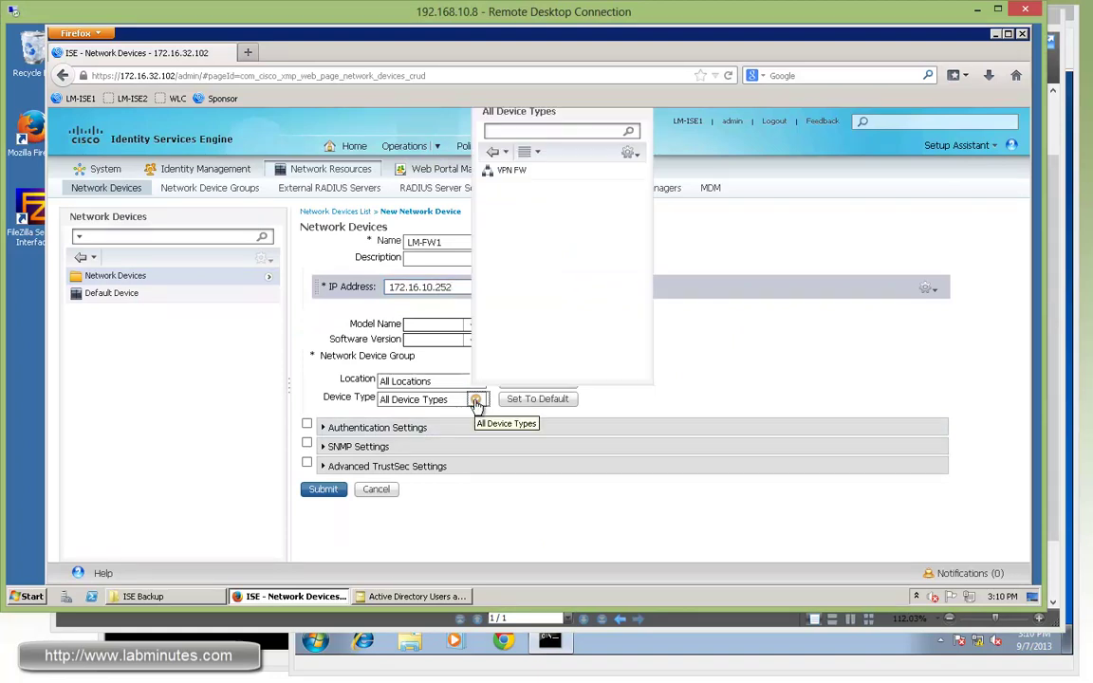
{"action": "left_click", "coordinate": [518, 173]}
- Enable RADIUS authentication settings with a shared secret and submit the LM-FW1 device
{"action": "left_click", "coordinate": [306, 424]}
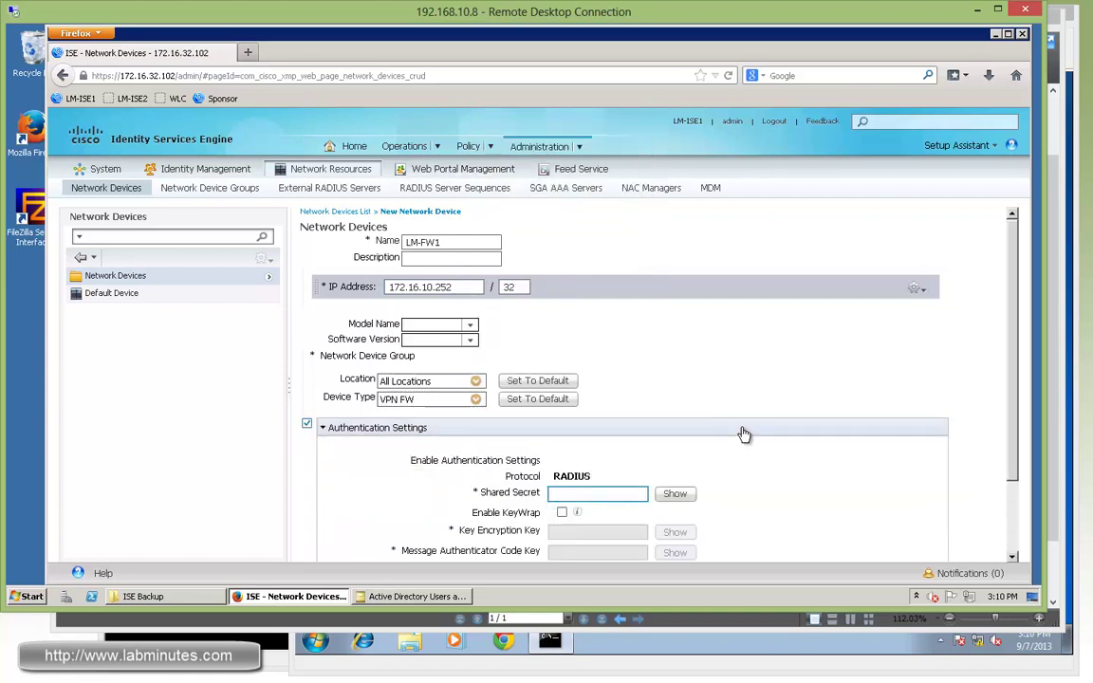
{"action": "scroll", "coordinate": [579, 435], "scroll_direction": "down", "scroll_amount": 1}
{"action": "left_click", "coordinate": [593, 429]}
{"action": "type", "text": "cisco"}
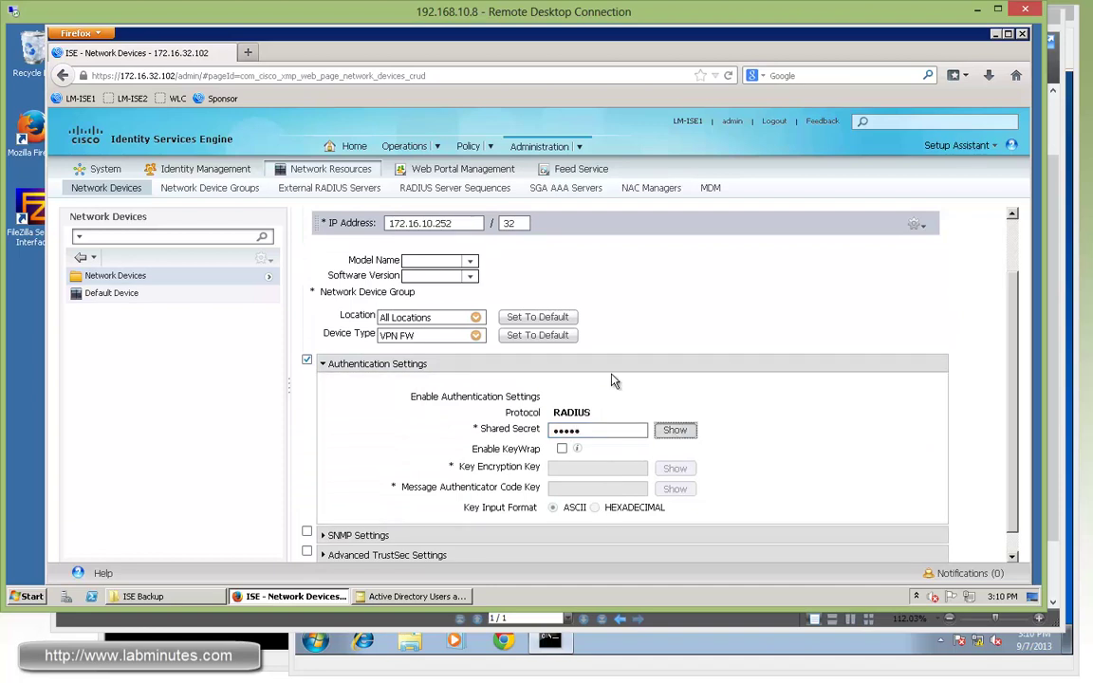
{"action": "left_click", "coordinate": [674, 430]}
{"action": "left_click", "coordinate": [570, 313]}
{"action": "scroll", "coordinate": [829, 478], "scroll_direction": "down", "scroll_amount": 1}
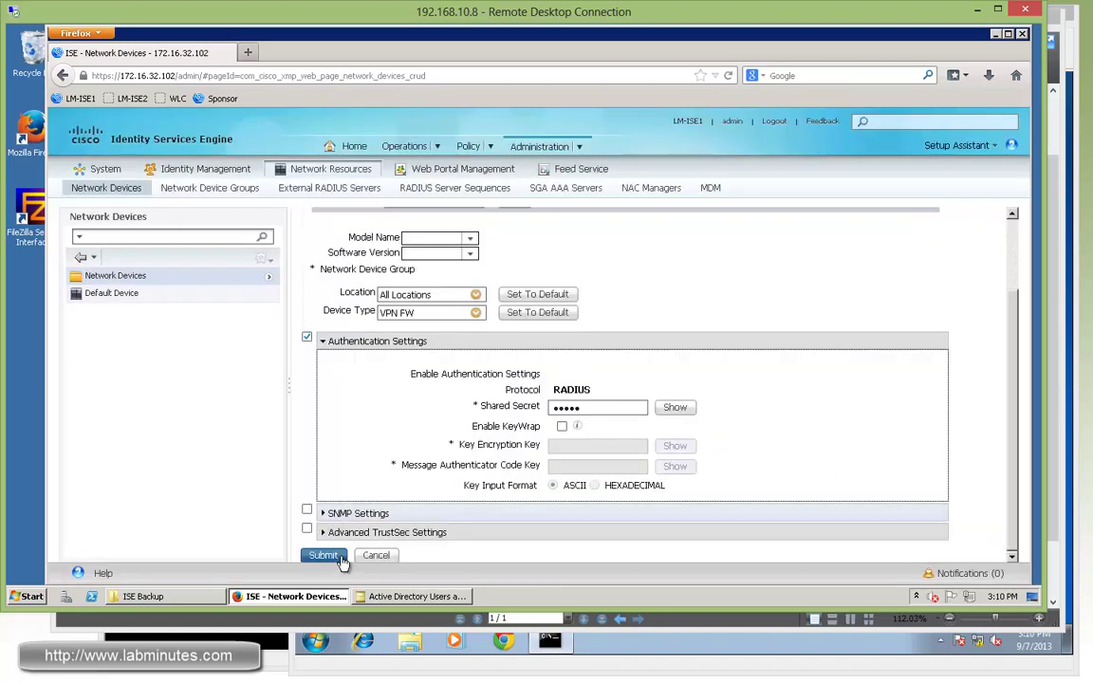
{"action": "left_click", "coordinate": [323, 554]}
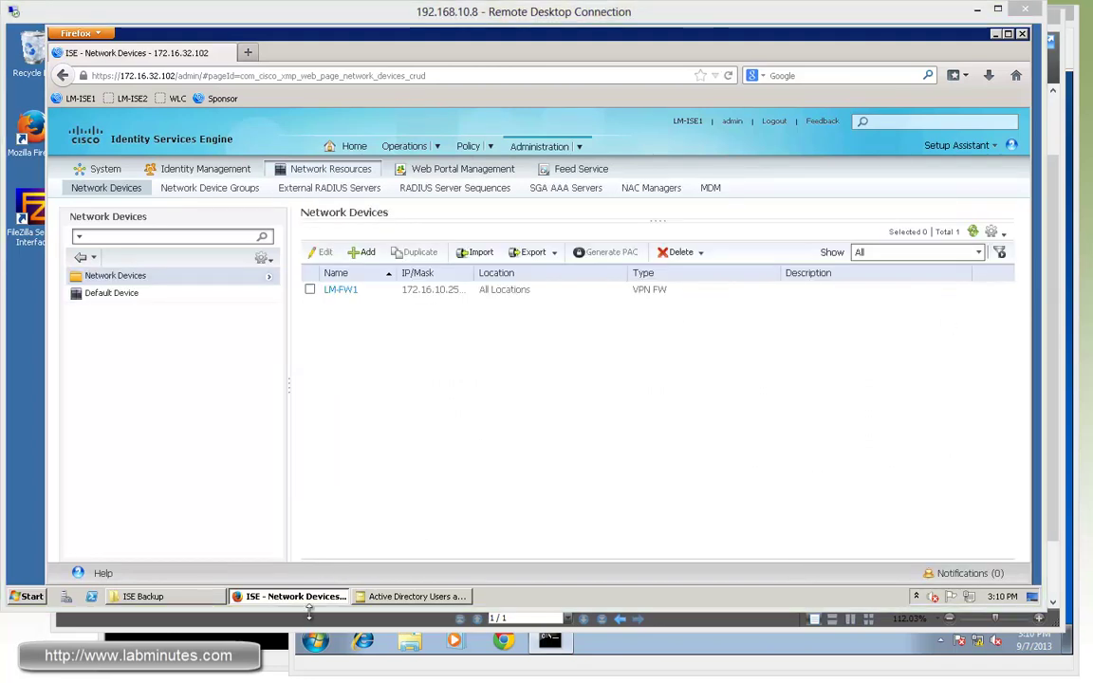
{"action": "key", "text": "alt+Tab"}
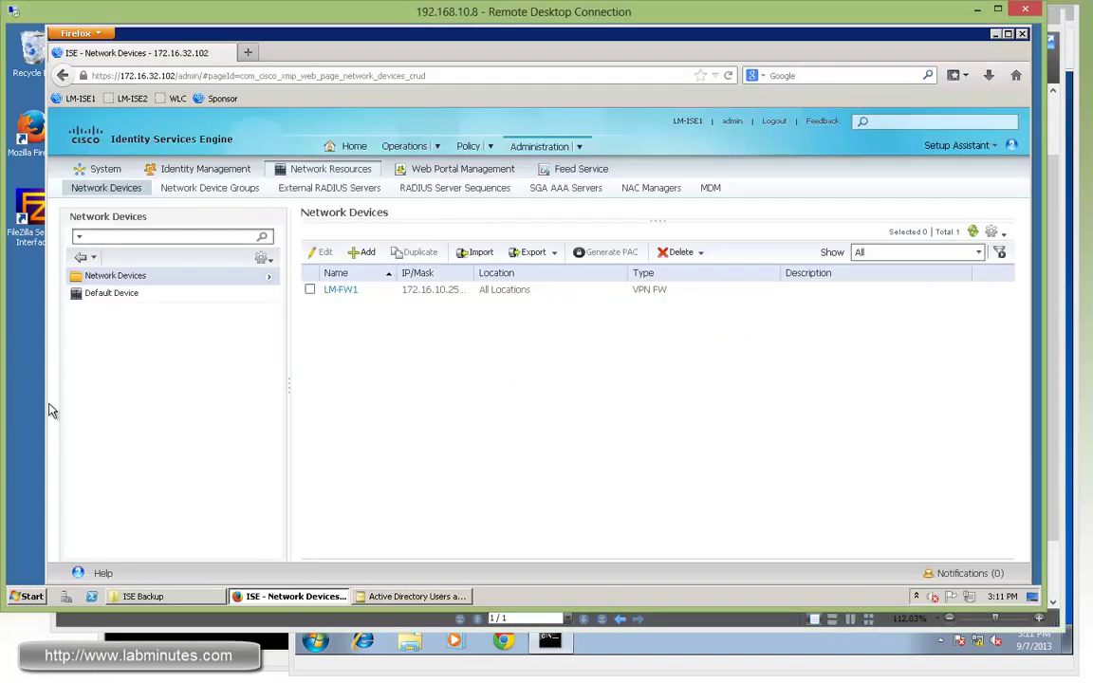
- Navigate to Policy > Results > Authorization > Downloadable ACLs
{"action": "left_click", "coordinate": [4, 407]}
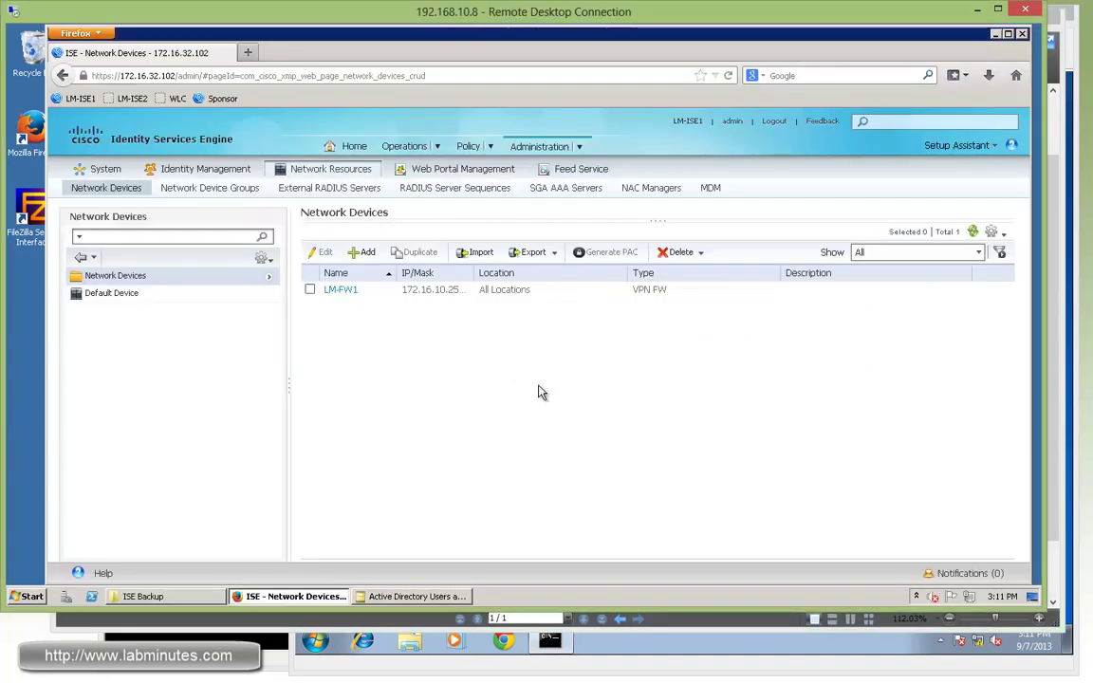
{"action": "left_click", "coordinate": [482, 152]}
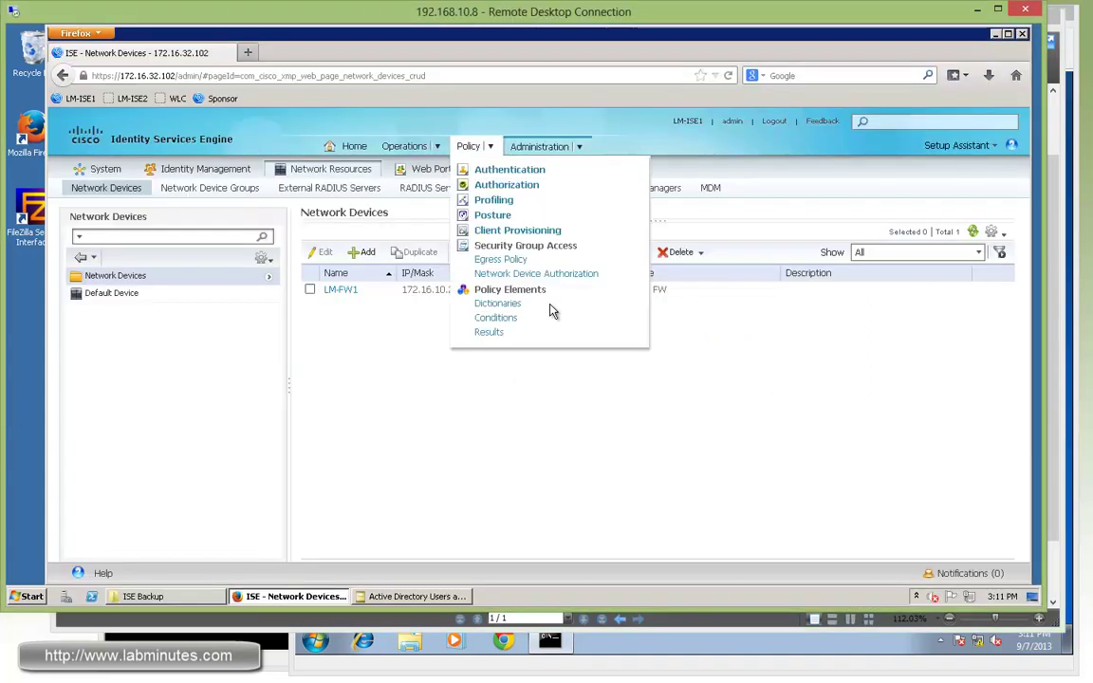
{"action": "left_click", "coordinate": [488, 332]}
{"action": "left_click", "coordinate": [75, 291]}
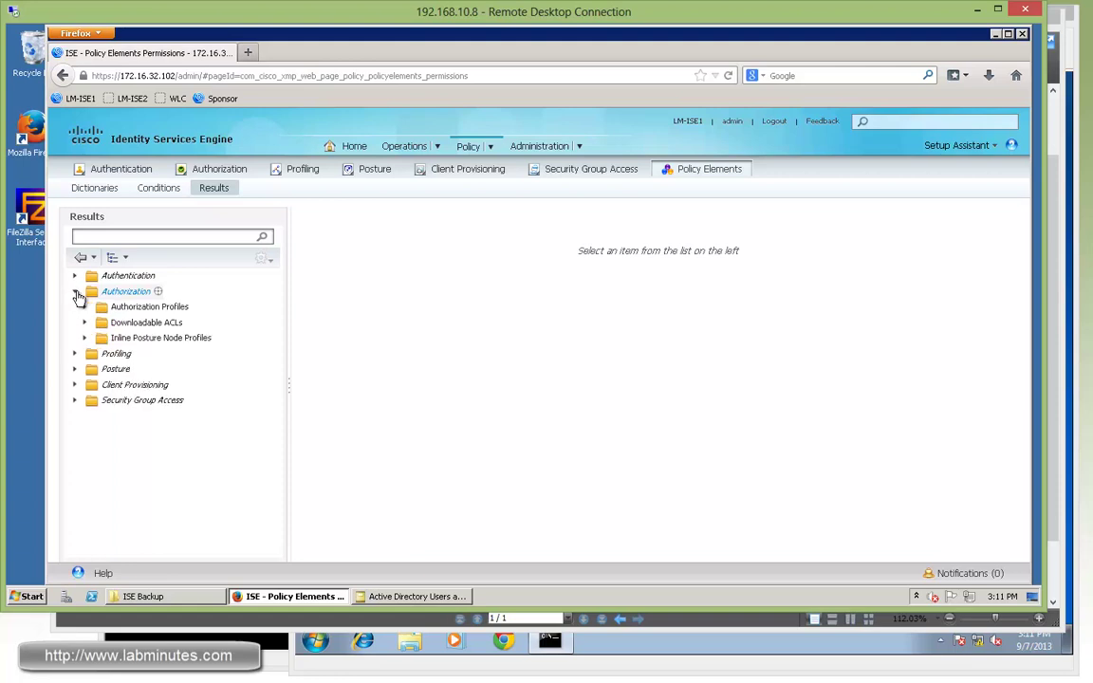
{"action": "left_click", "coordinate": [146, 322]}
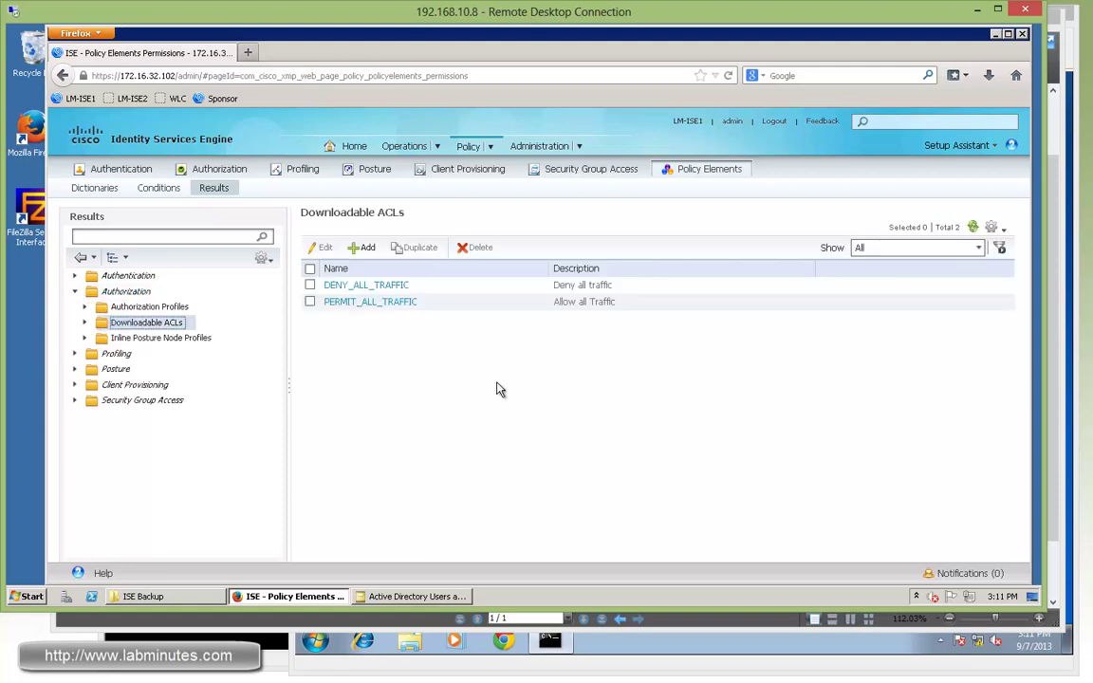
- Create DACL VPN-NO-ICMP with deny icmp / permit ip lines, check its syntax and submit
{"action": "left_click", "coordinate": [365, 250]}
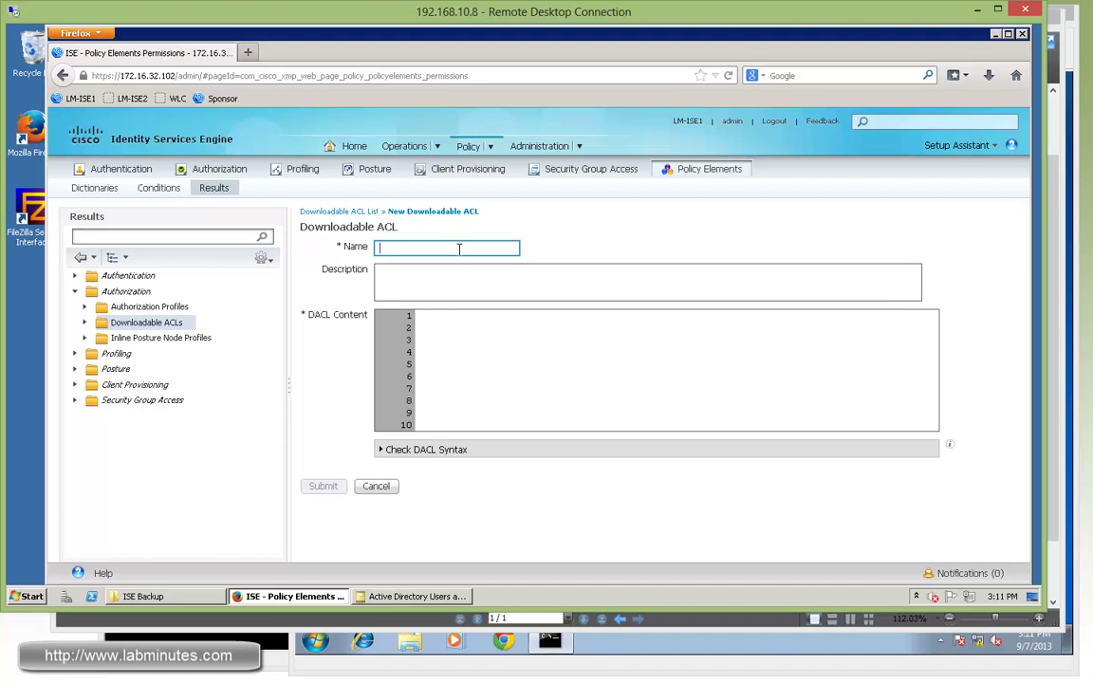
{"action": "type", "text": "VPN-NO-ICMP"}
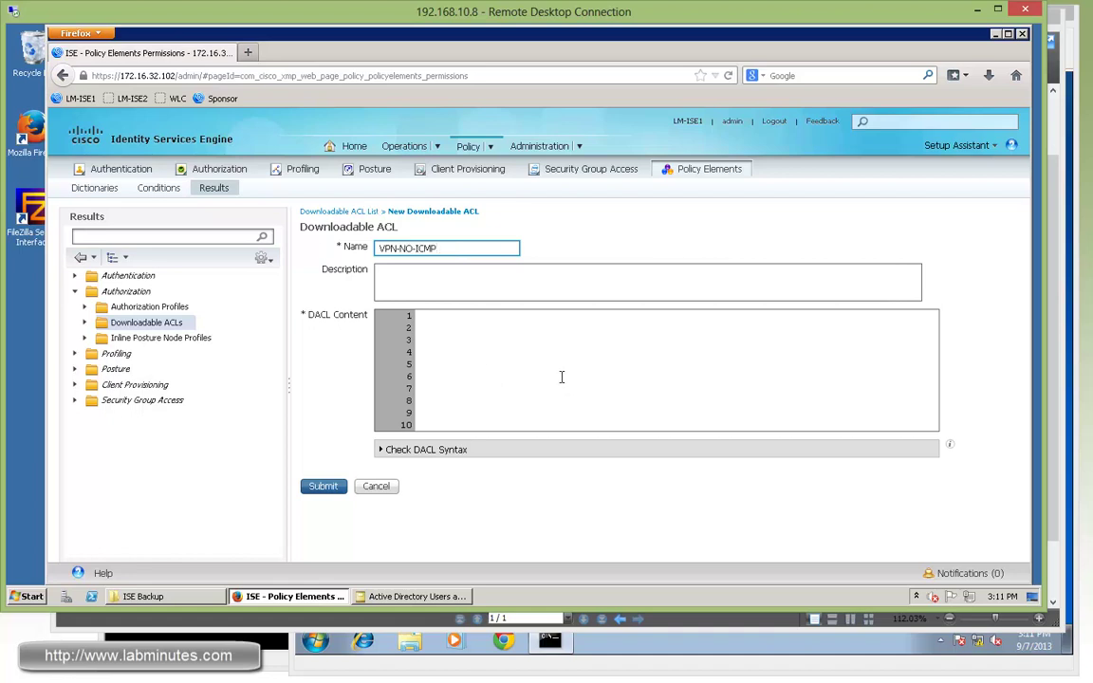
{"action": "left_click", "coordinate": [521, 335]}
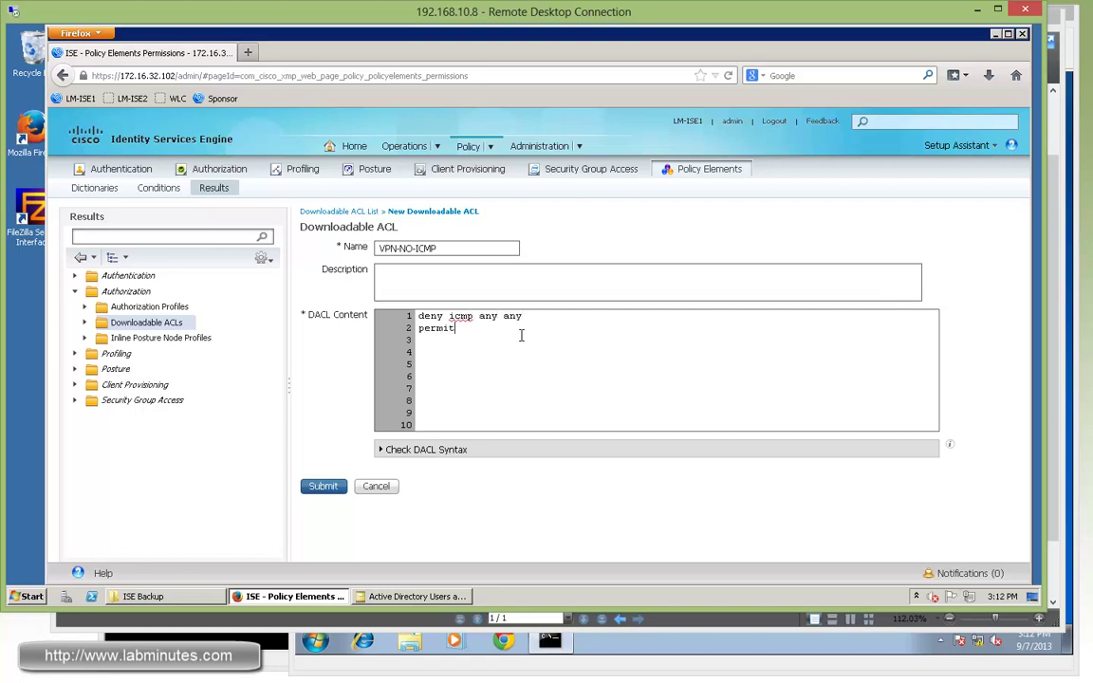
{"action": "left_click", "coordinate": [408, 450]}
{"action": "scroll", "coordinate": [422, 481], "scroll_direction": "down", "scroll_amount": 3}
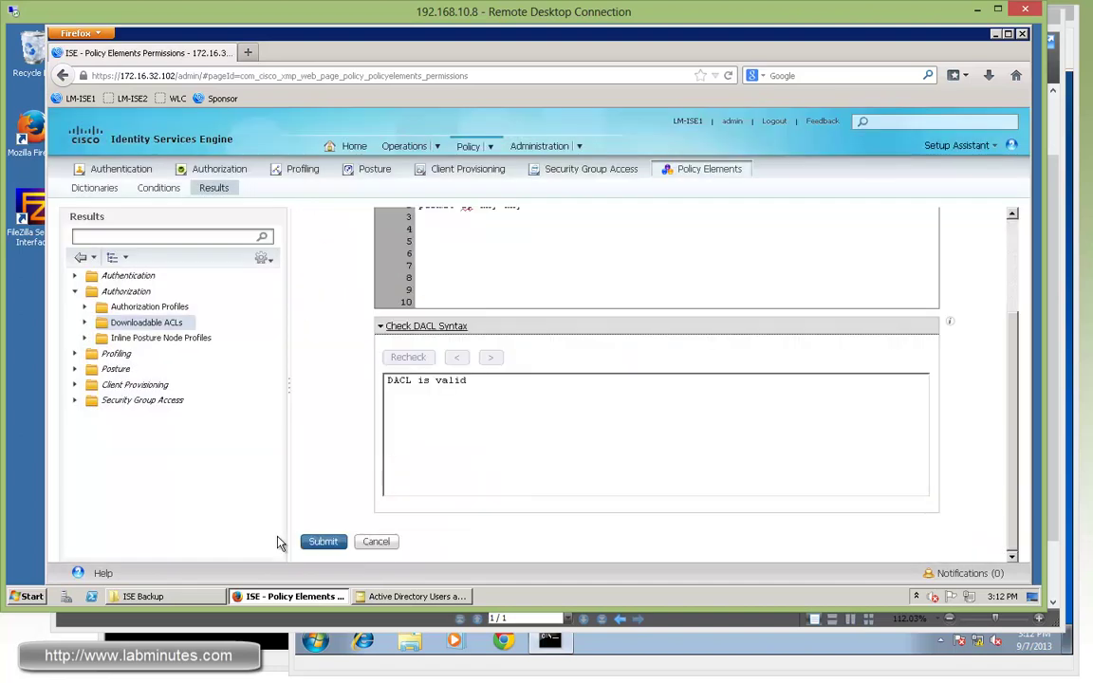
{"action": "left_click", "coordinate": [324, 542]}
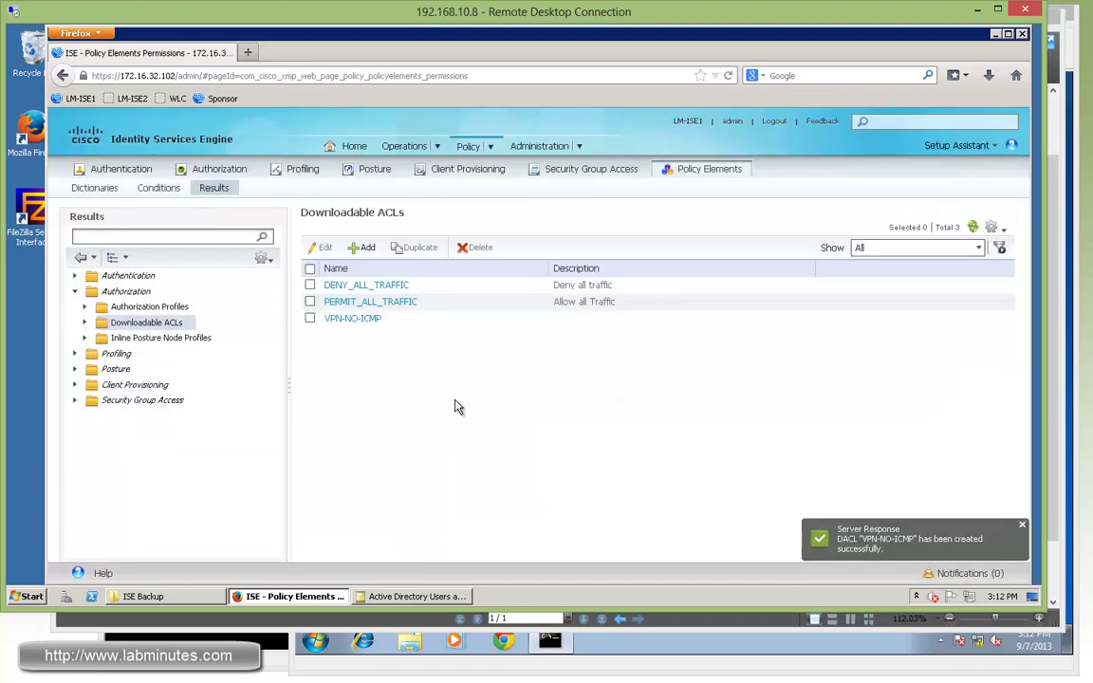
- Add DACL VPN-ICMP-ONLY containing 'permit icmp any', validate the syntax and submit
{"action": "left_click", "coordinate": [362, 247]}
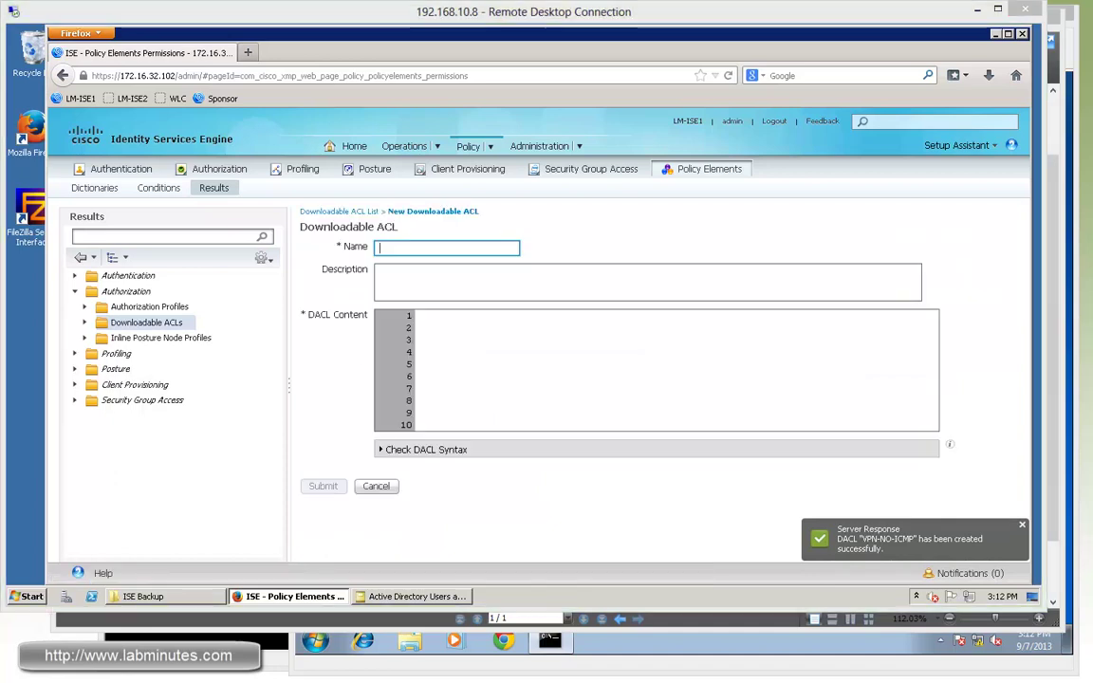
{"action": "left_click", "coordinate": [464, 248]}
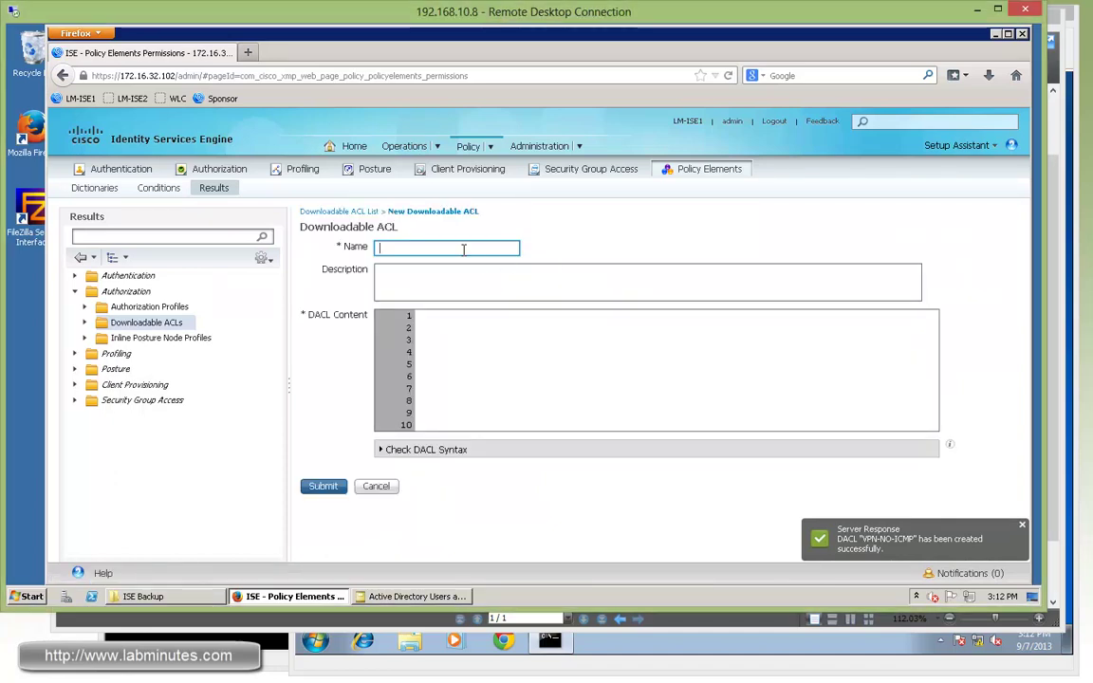
{"action": "type", "text": "VPN-ICMP"}
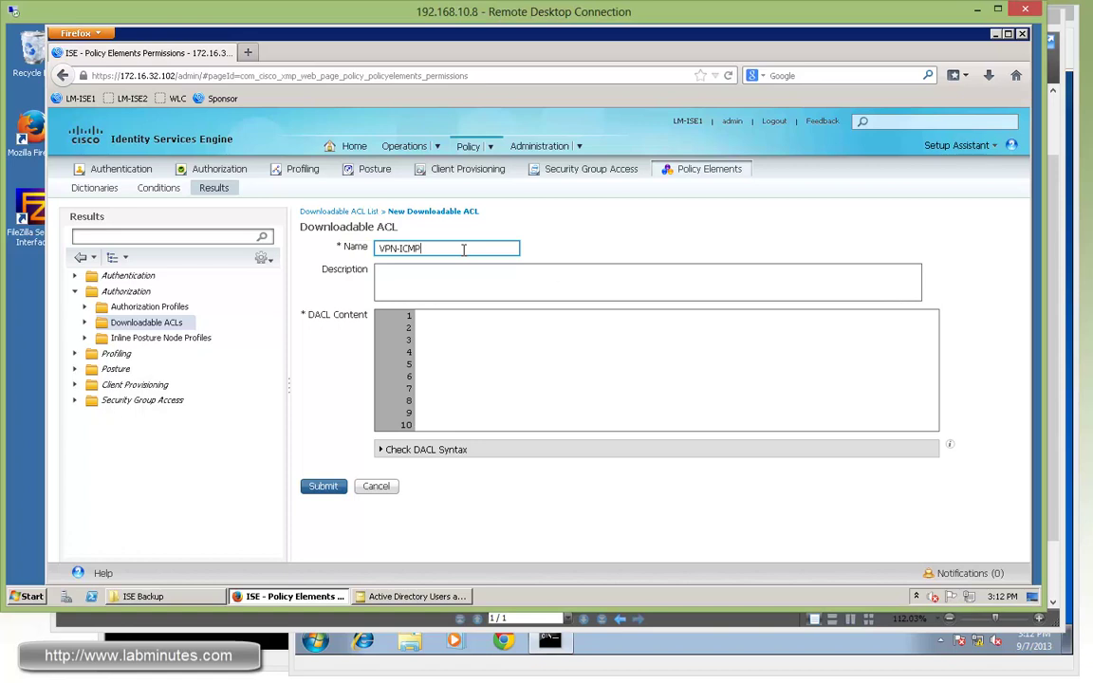
{"action": "type", "text": "-"}
{"action": "right_click", "coordinate": [463, 249]}
{"action": "key", "text": "Escape"}
{"action": "type", "text": "ONLY"}
{"action": "left_click", "coordinate": [503, 346]}
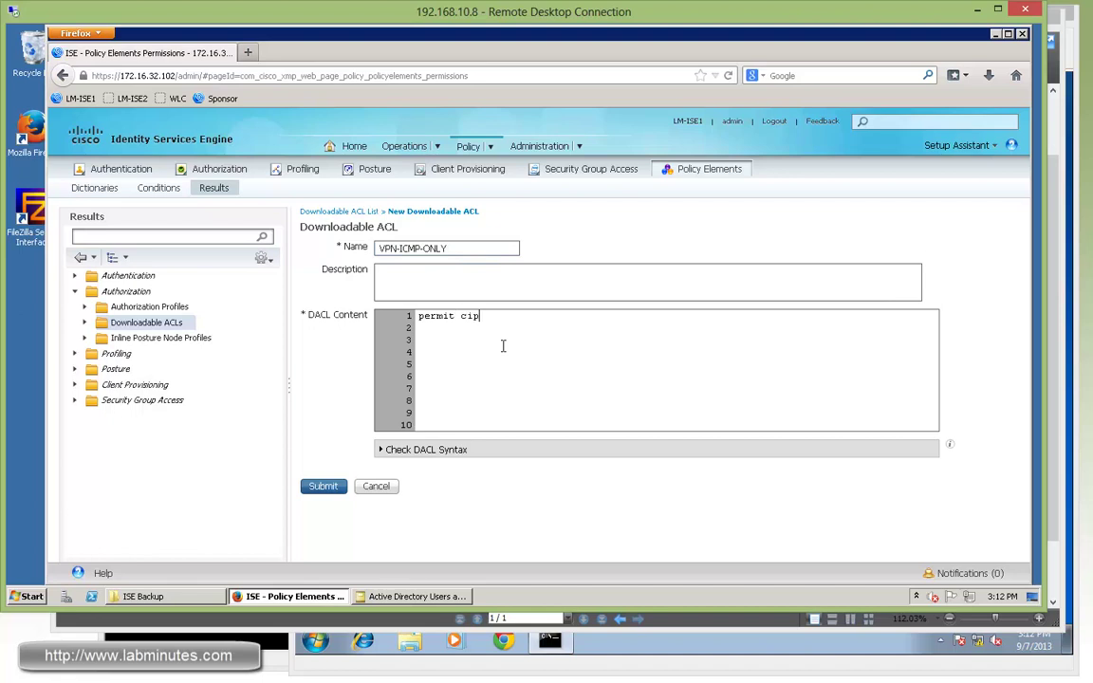
{"action": "type", "text": "permit icmp any any"}
{"action": "left_click", "coordinate": [410, 450]}
{"action": "scroll", "coordinate": [337, 474], "scroll_direction": "down", "scroll_amount": 3}
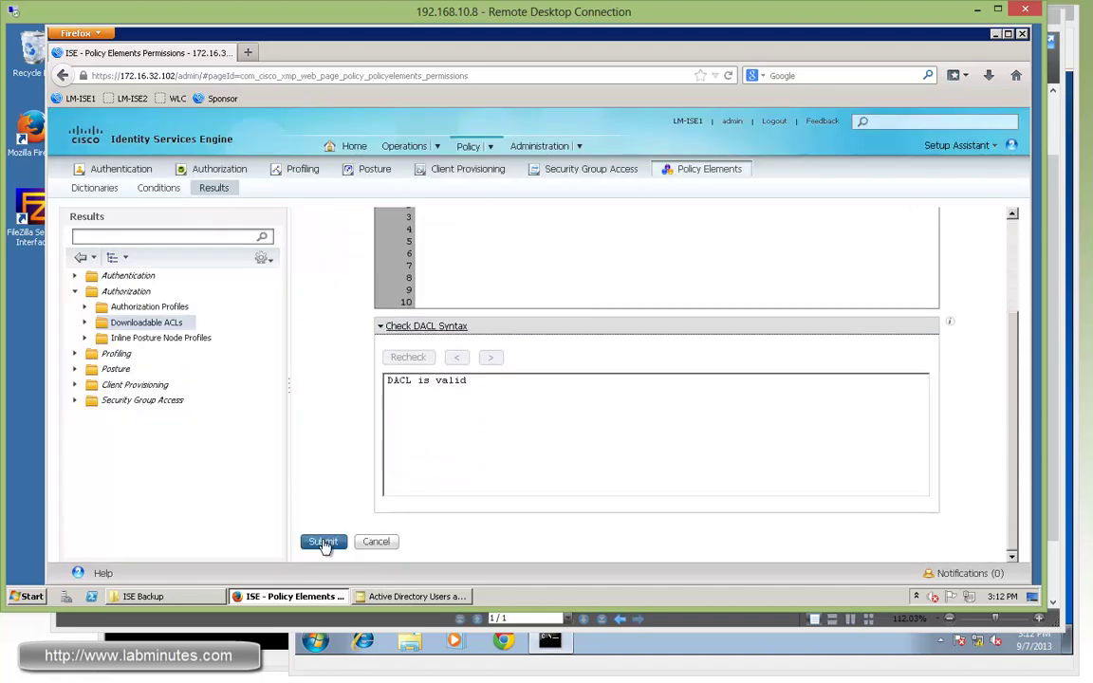
{"action": "left_click", "coordinate": [323, 543]}
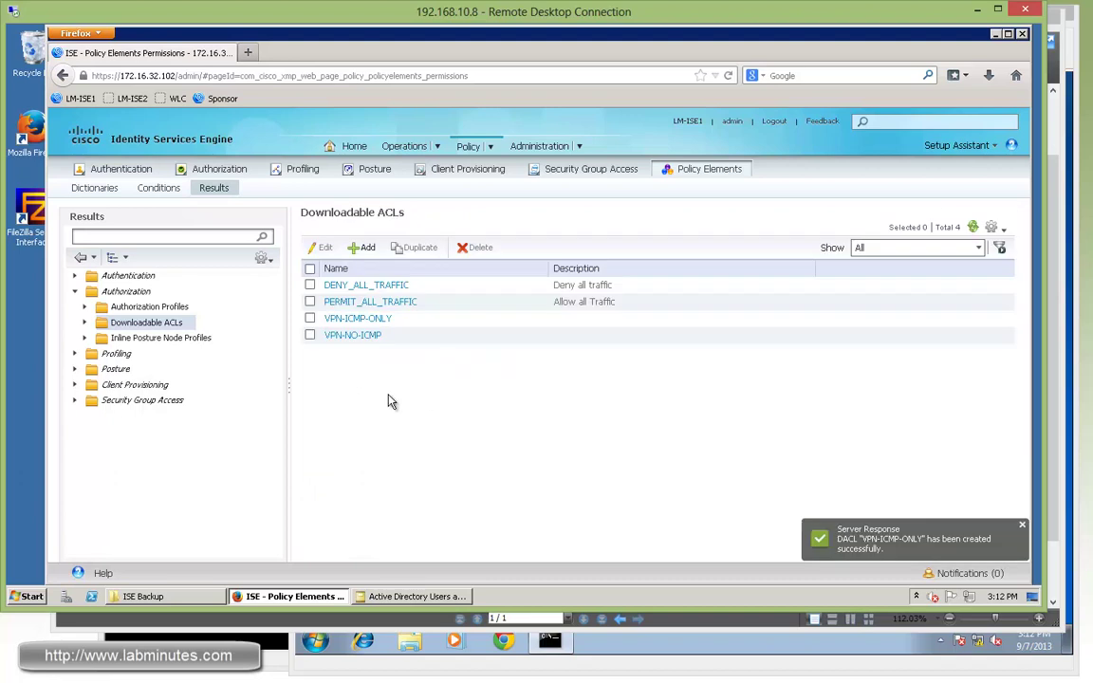
- Start a new authorization profile and set its DACL Name to VPN-NO-ICMP
{"action": "left_click", "coordinate": [149, 309]}
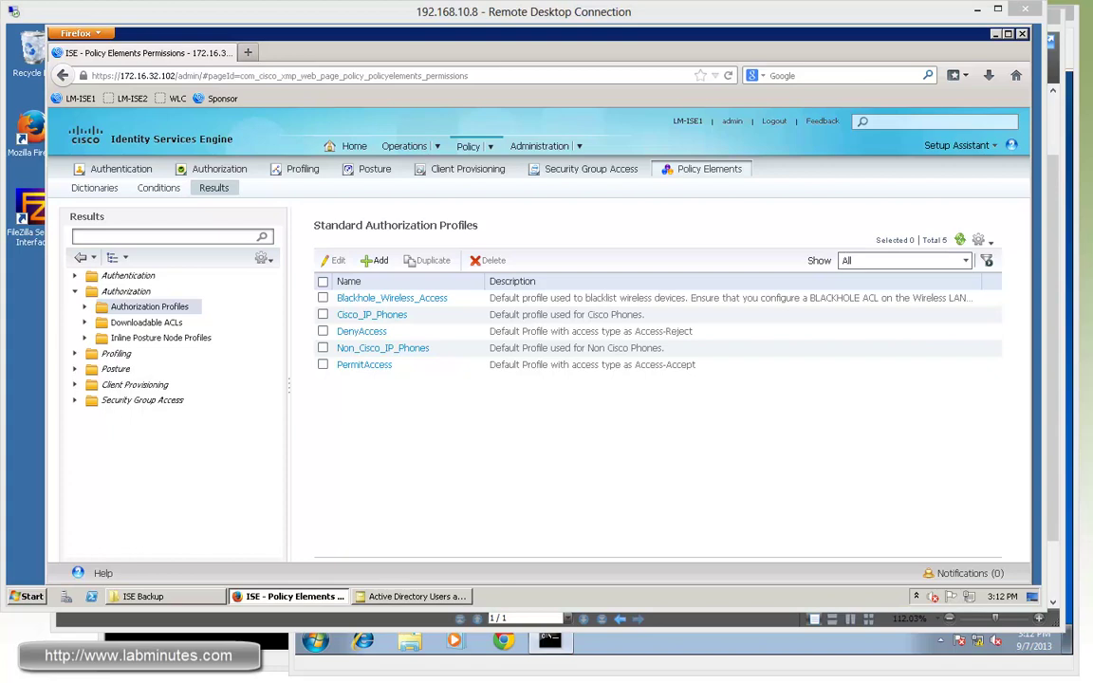
{"action": "left_click", "coordinate": [375, 260]}
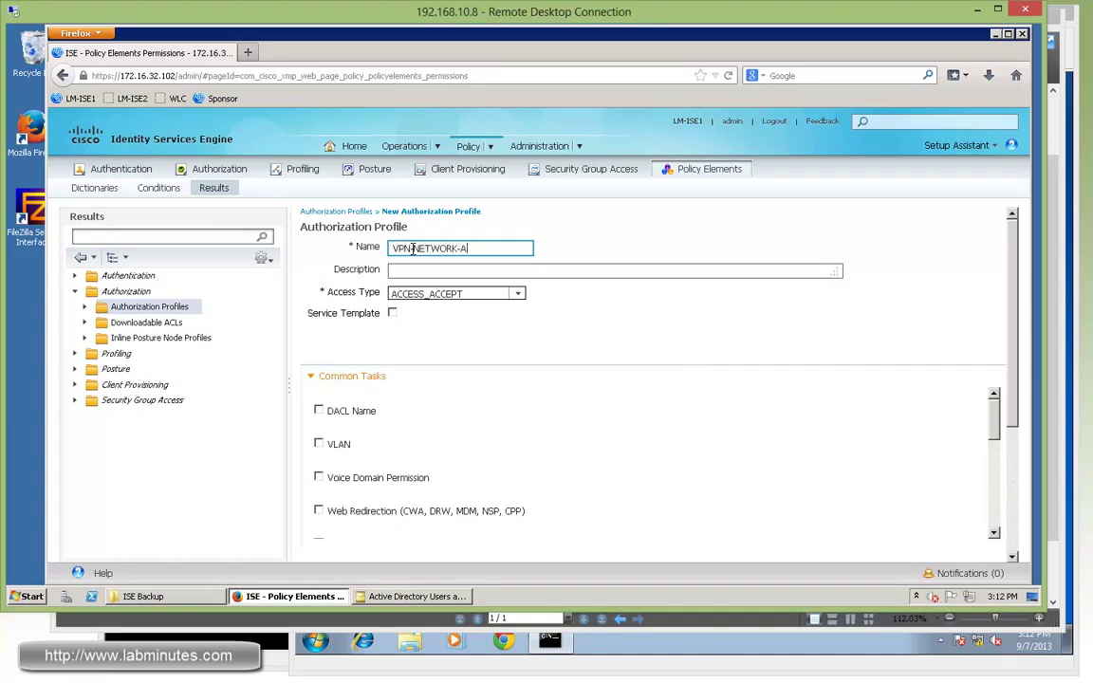
{"action": "left_click", "coordinate": [319, 410]}
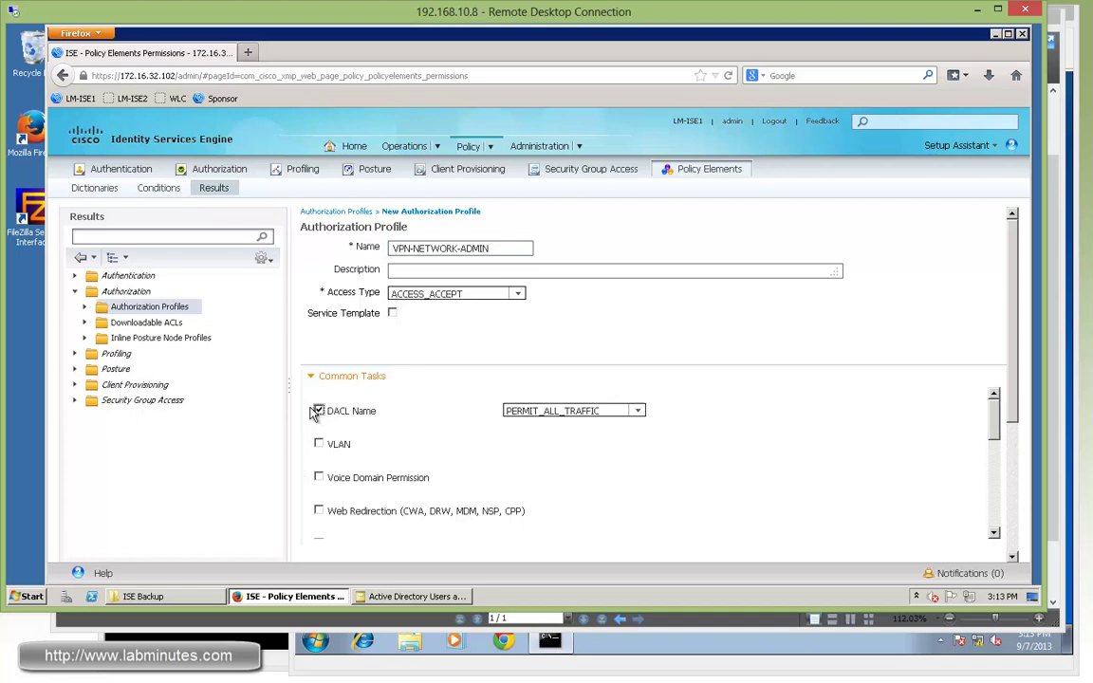
{"action": "left_click", "coordinate": [639, 414]}
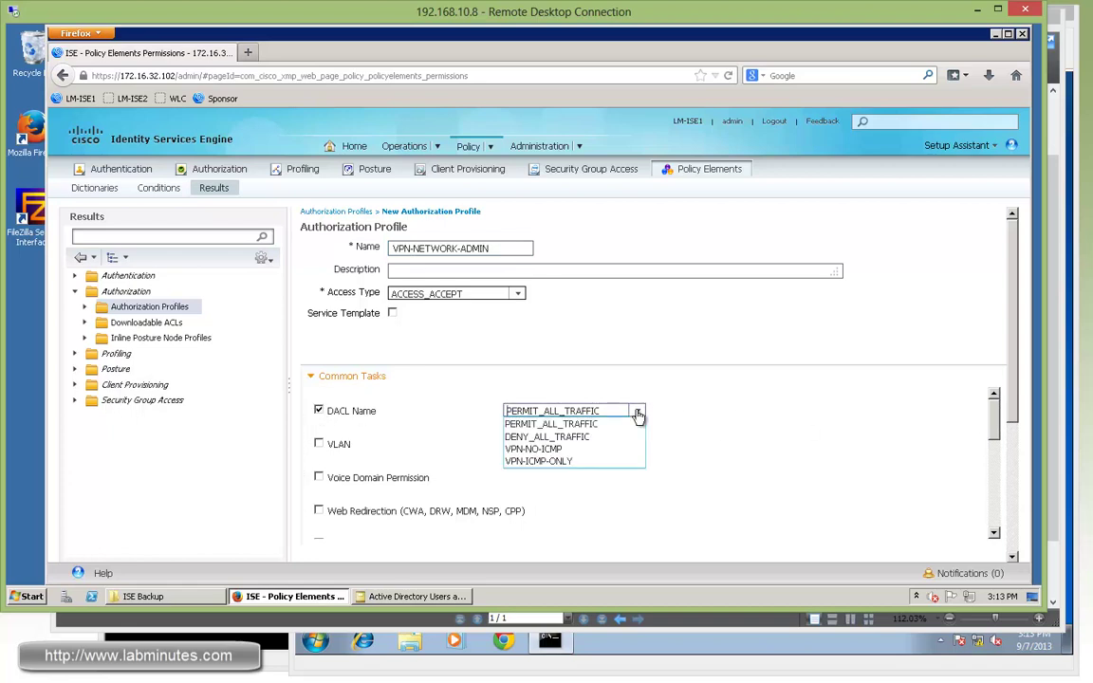
{"action": "left_click", "coordinate": [536, 449]}
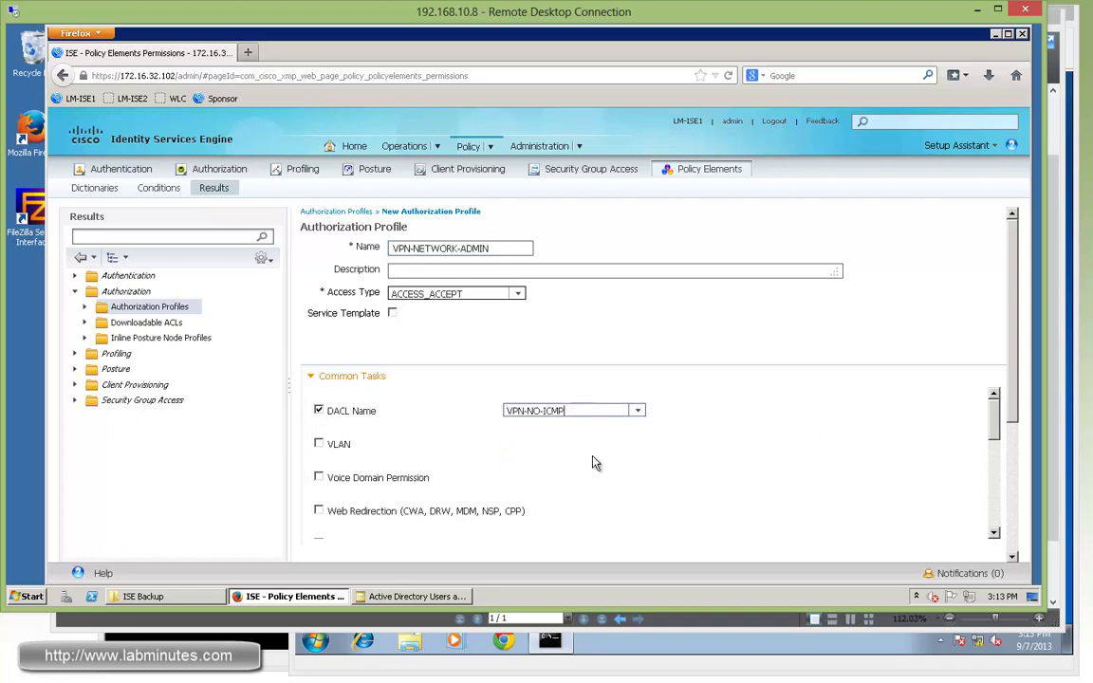
{"action": "key", "text": "alt+Tab"}
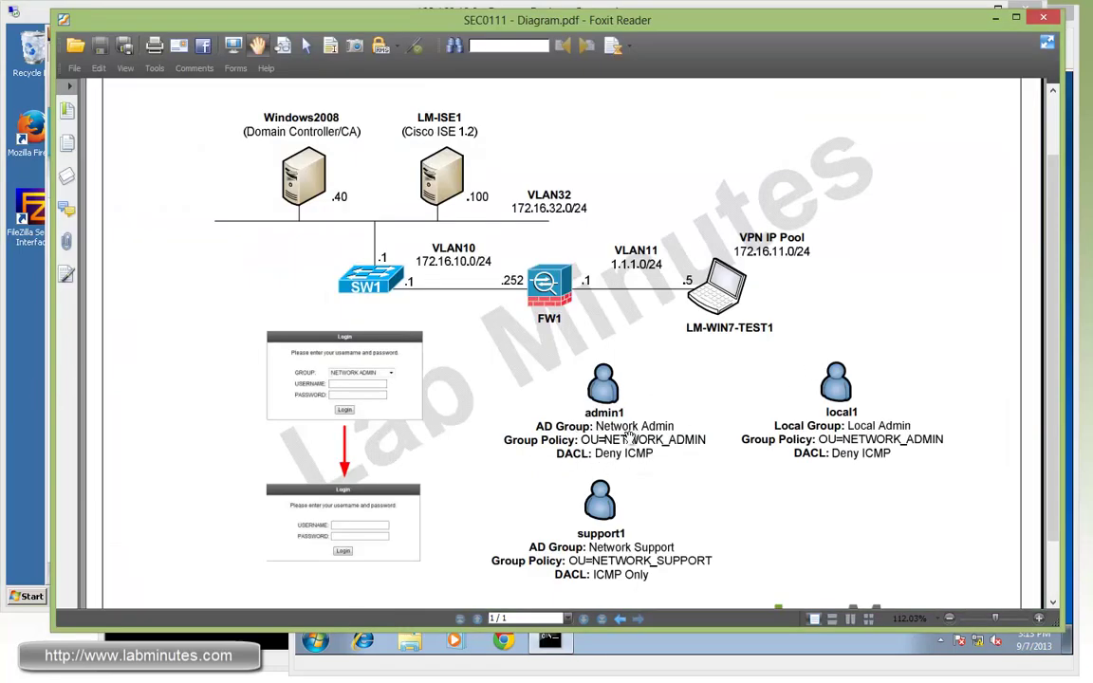
{"action": "key", "text": "alt+Tab"}
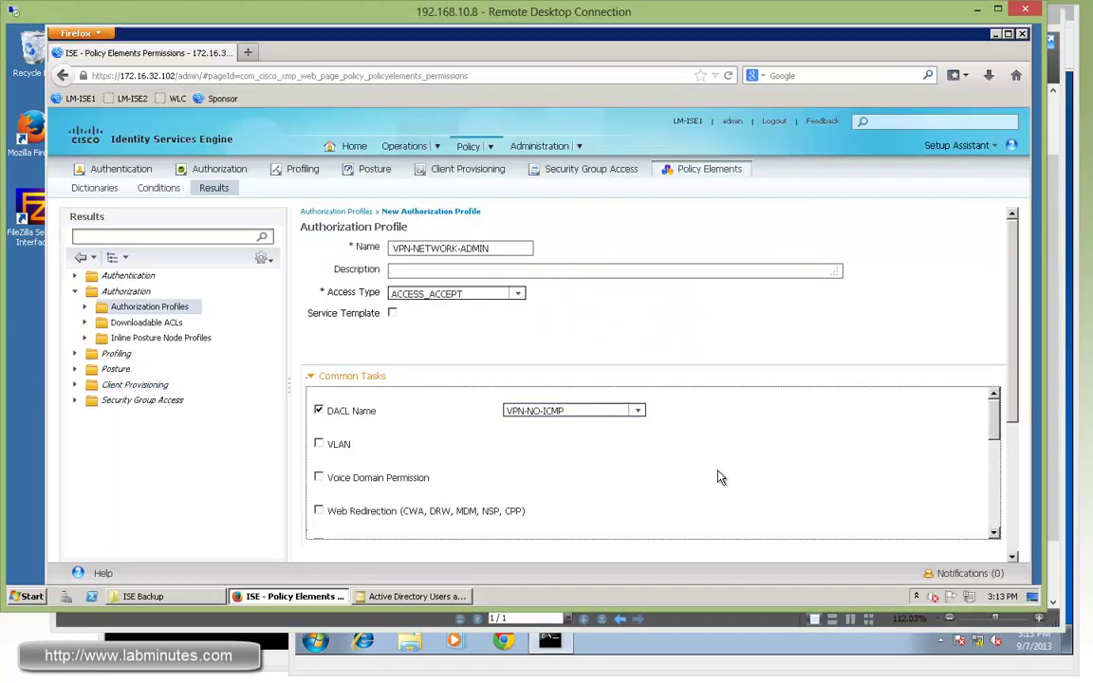
{"action": "scroll", "coordinate": [874, 481], "scroll_direction": "down", "scroll_amount": 1}
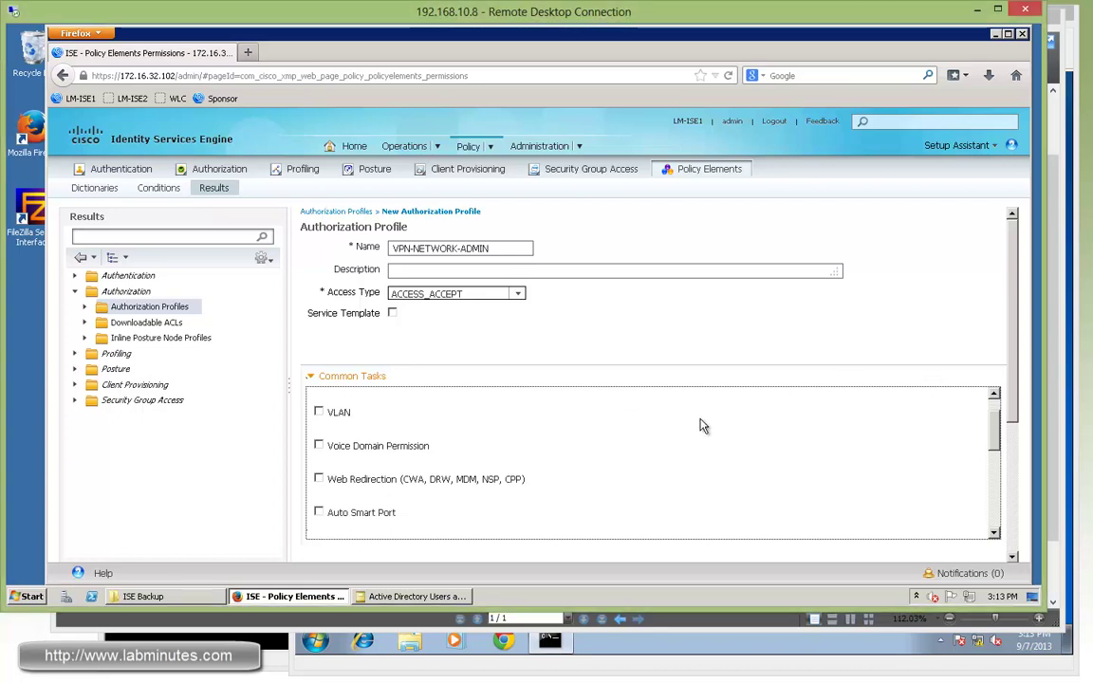
{"action": "scroll", "coordinate": [700, 426], "scroll_direction": "down", "scroll_amount": 5}
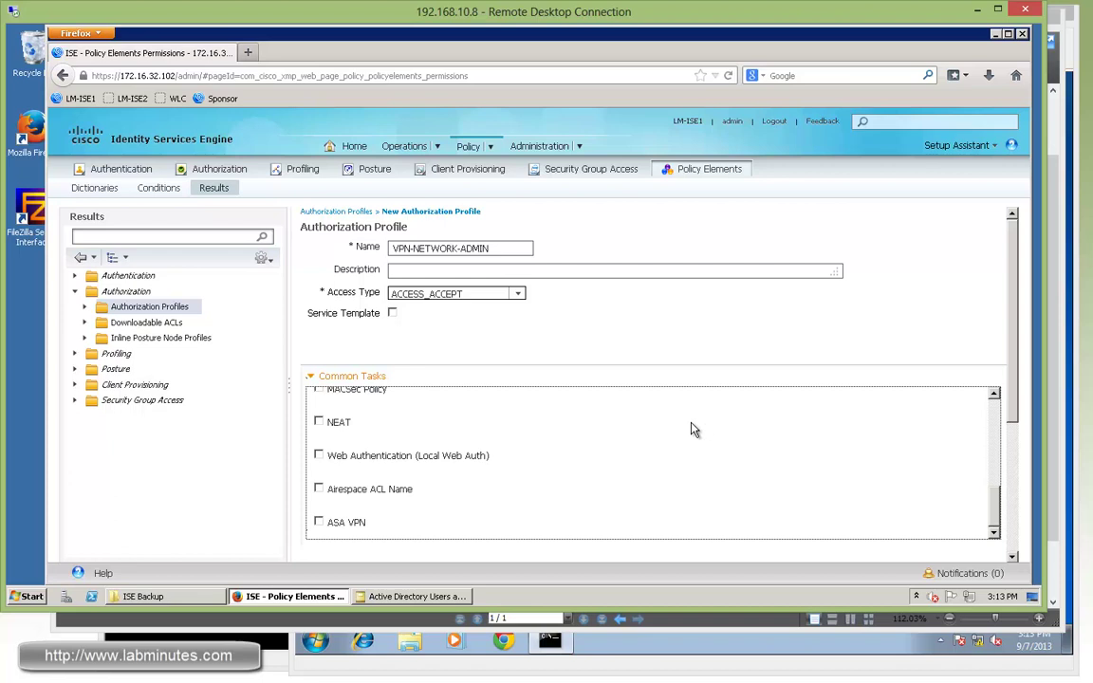
{"action": "scroll", "coordinate": [911, 382], "scroll_direction": "down", "scroll_amount": 2}
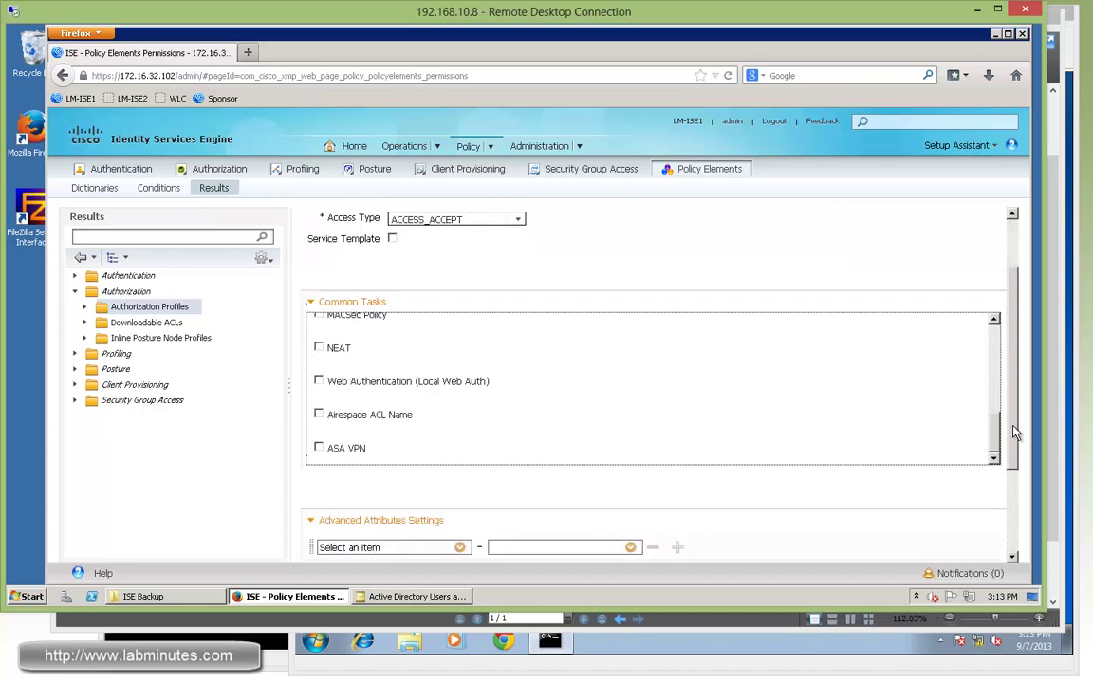
{"action": "scroll", "coordinate": [1013, 467], "scroll_direction": "down", "scroll_amount": 2}
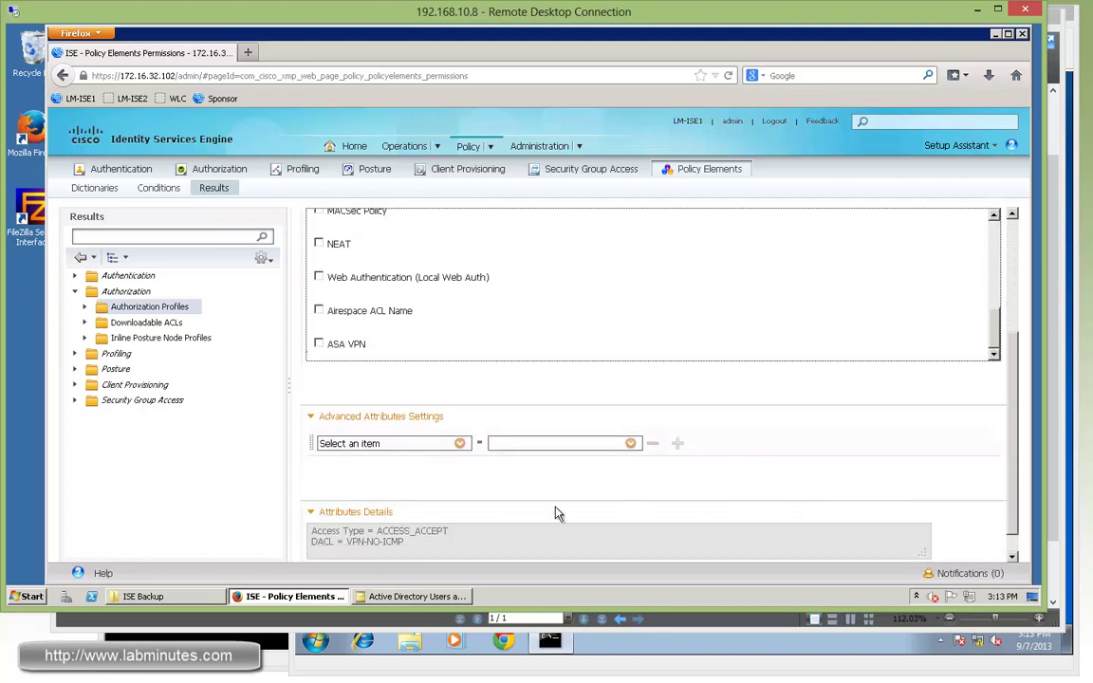
- Add advanced attribute Radius:Class = OU=NETWORK_ADMIN, name copied from the terminal, and submit
{"action": "left_click", "coordinate": [459, 444]}
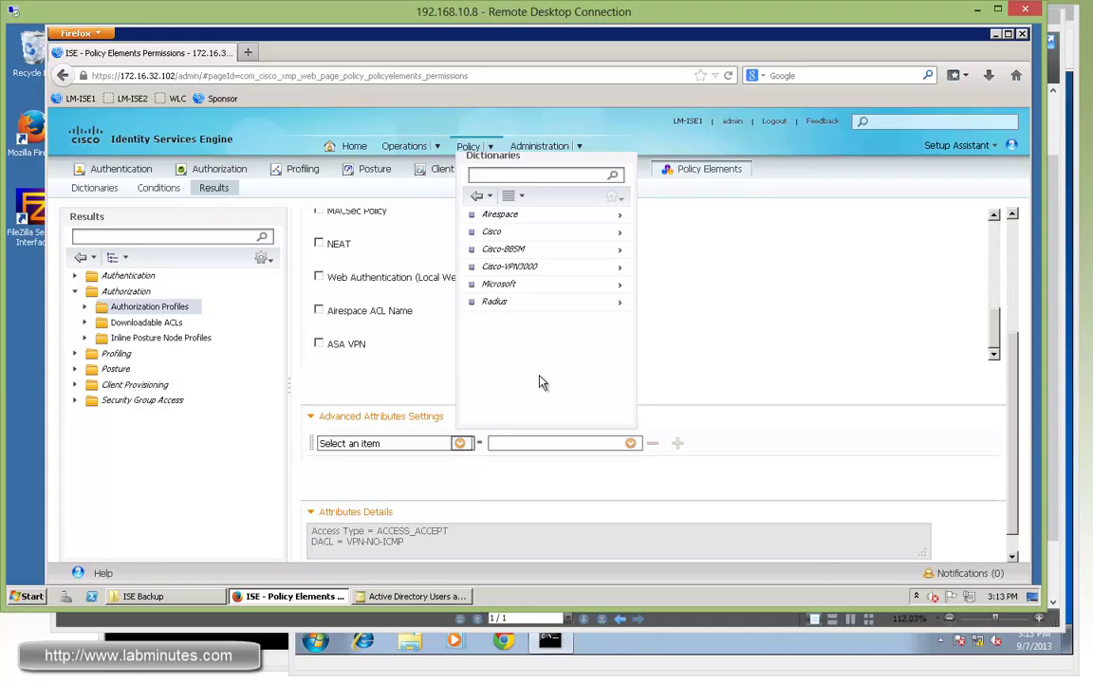
{"action": "left_click", "coordinate": [424, 442]}
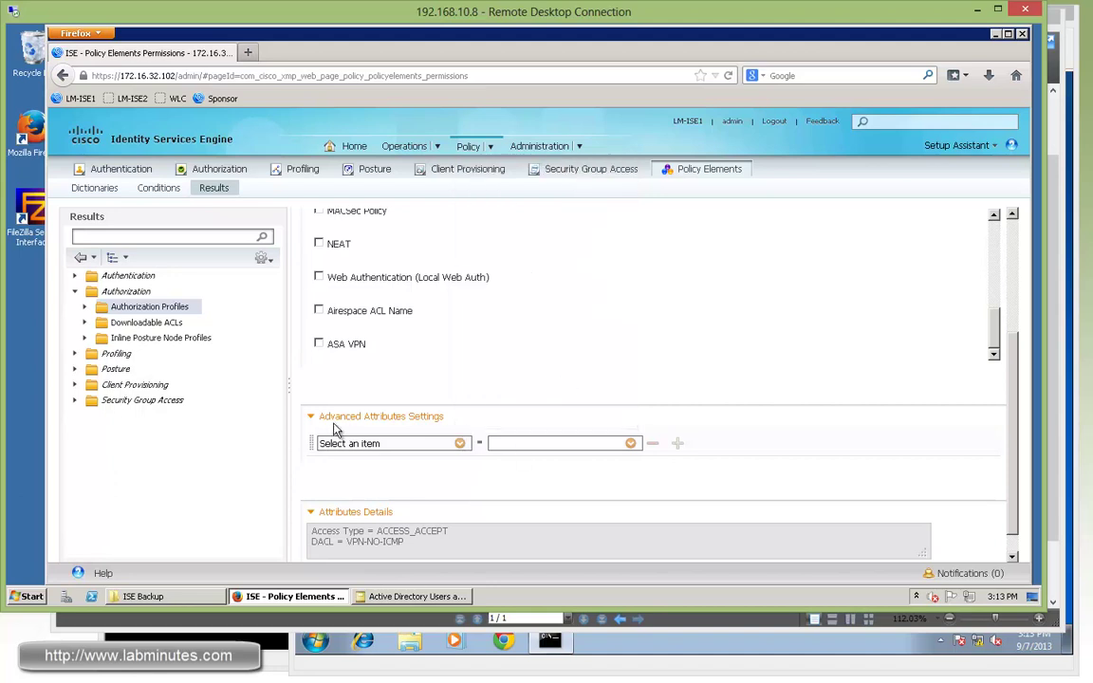
{"action": "left_click", "coordinate": [460, 443]}
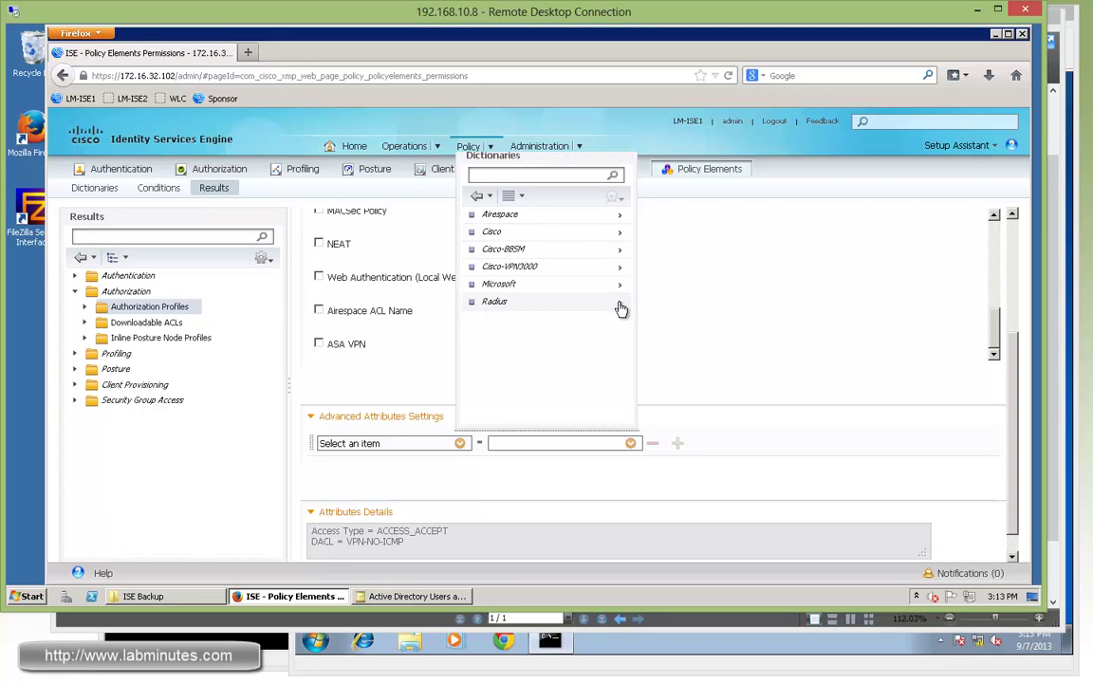
{"action": "left_click", "coordinate": [619, 303]}
{"action": "scroll", "coordinate": [624, 216], "scroll_direction": "down", "scroll_amount": 2}
{"action": "scroll", "coordinate": [625, 218], "scroll_direction": "up", "scroll_amount": 2}
{"action": "left_click", "coordinate": [500, 268]}
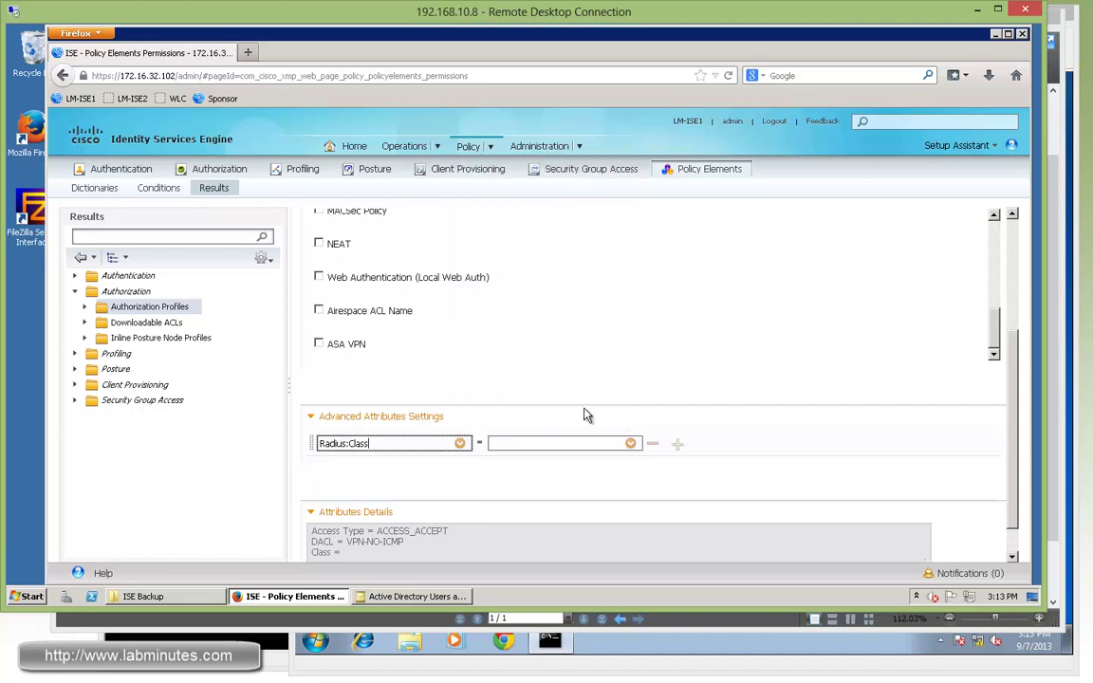
{"action": "left_click", "coordinate": [510, 443]}
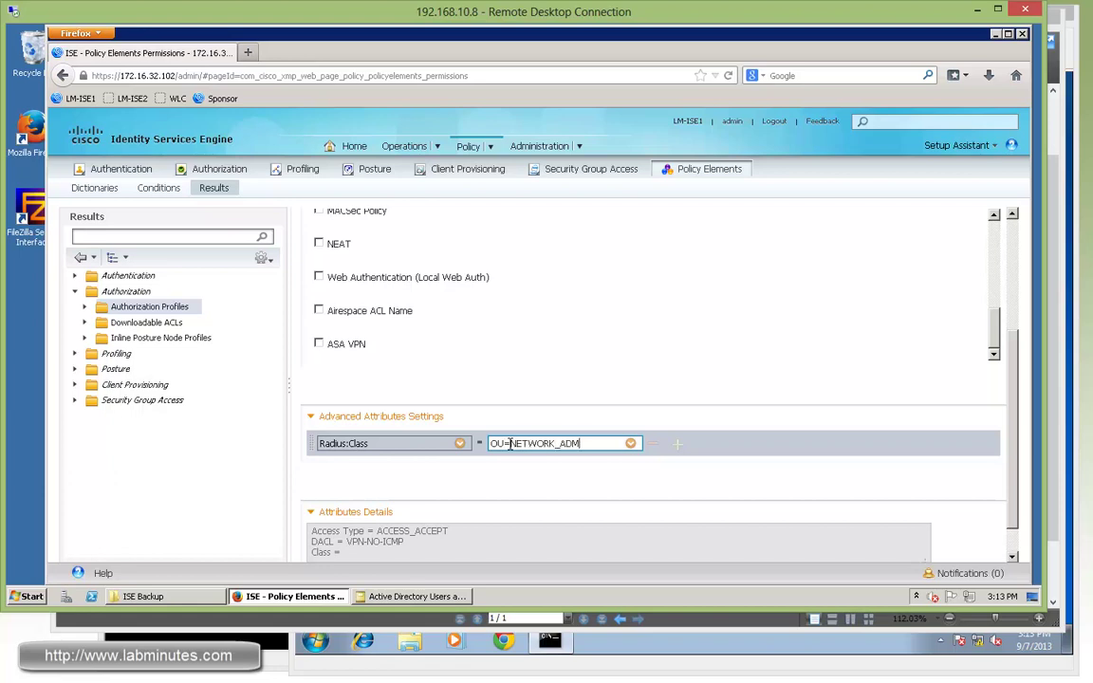
{"action": "left_click_drag", "start_coordinate": [511, 443], "coordinate": [597, 443]}
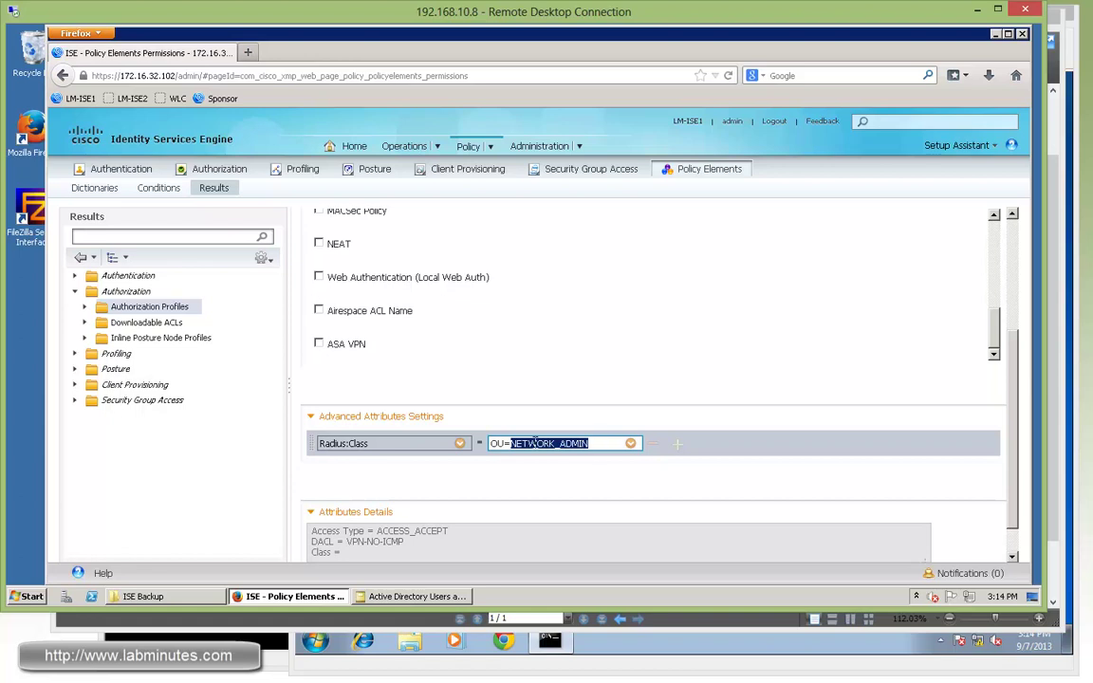
{"action": "key", "text": "alt+Tab"}
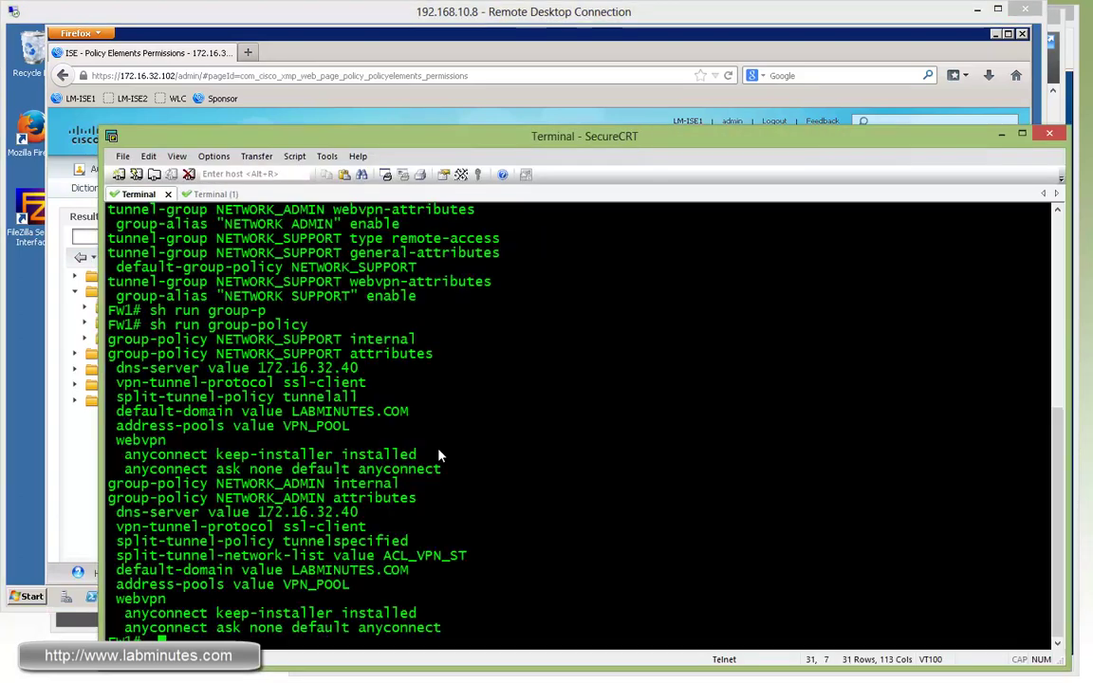
{"action": "double_click", "coordinate": [256, 483]}
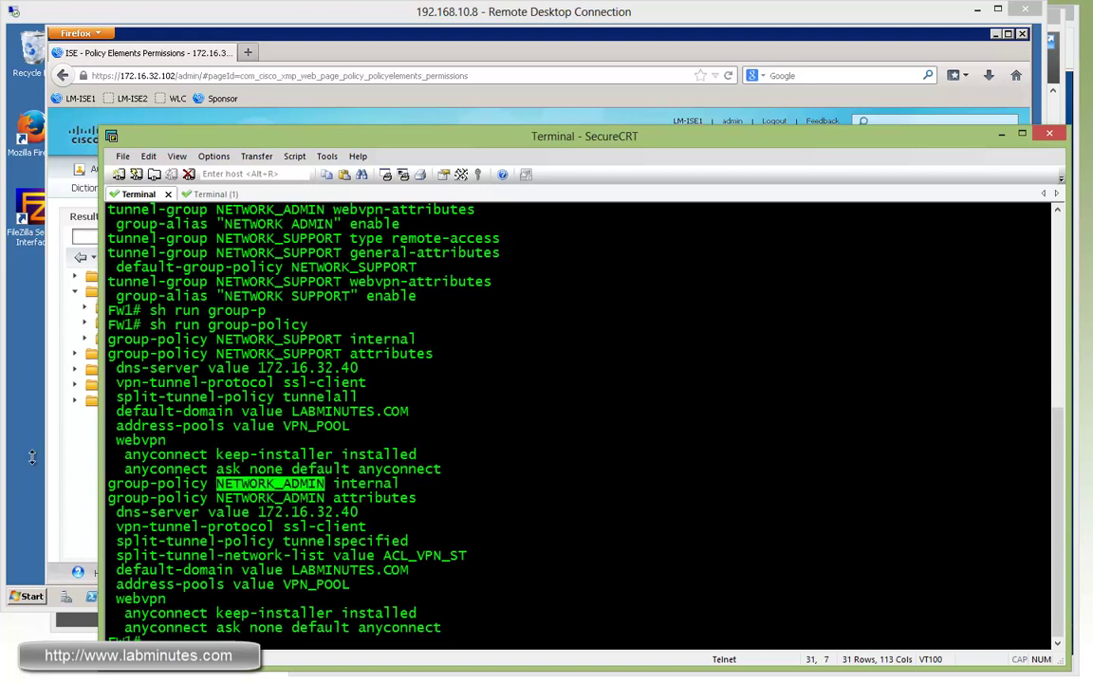
{"action": "left_click", "coordinate": [59, 483]}
{"action": "type", "text": "NETWORK_ADMIN"}
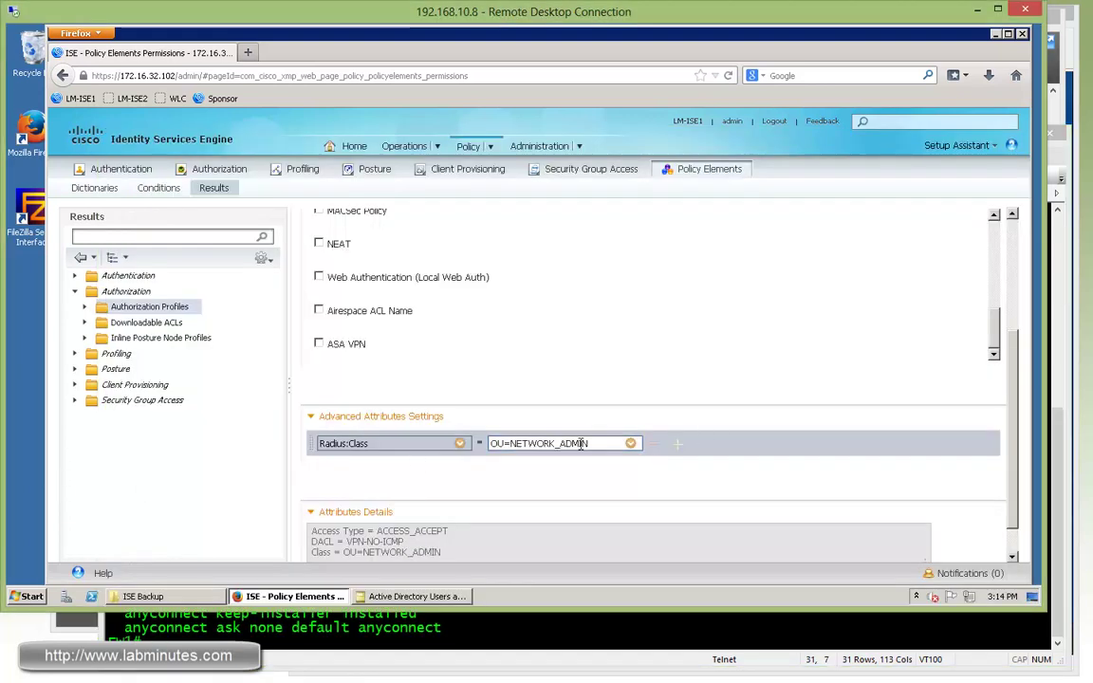
{"action": "scroll", "coordinate": [597, 443], "scroll_direction": "down", "scroll_amount": 1}
{"action": "left_click", "coordinate": [323, 555]}
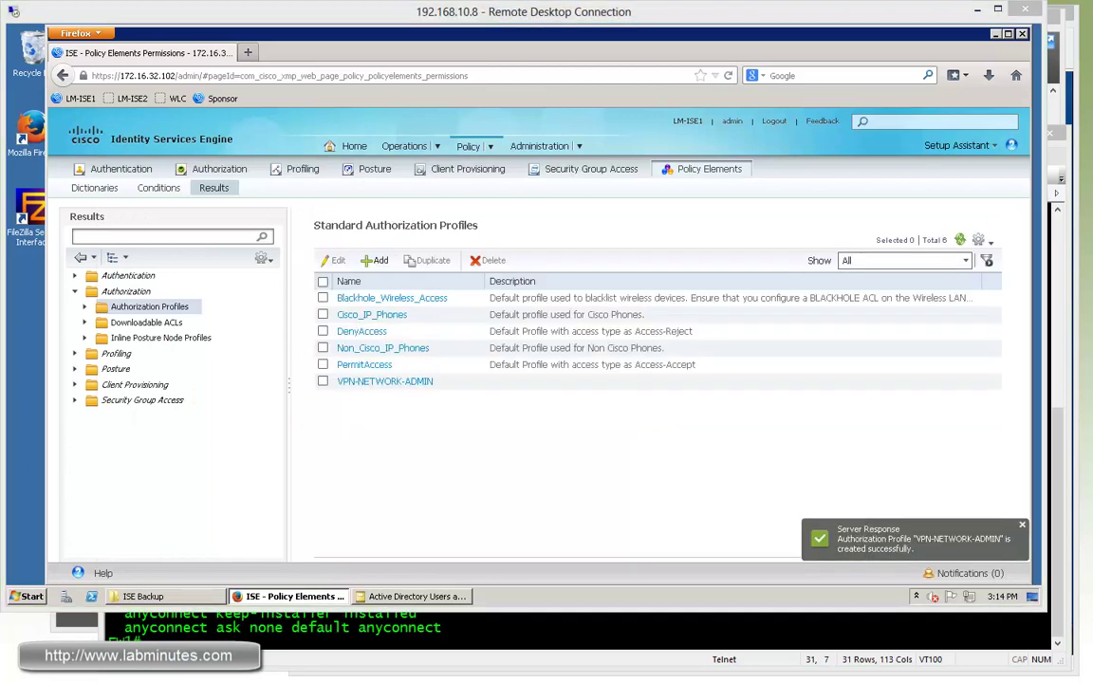
- Create authorization profile VPN-NETWORK-SUPPORT with DACL Name VPN-ICMP-ONLY
{"action": "left_click", "coordinate": [374, 260]}
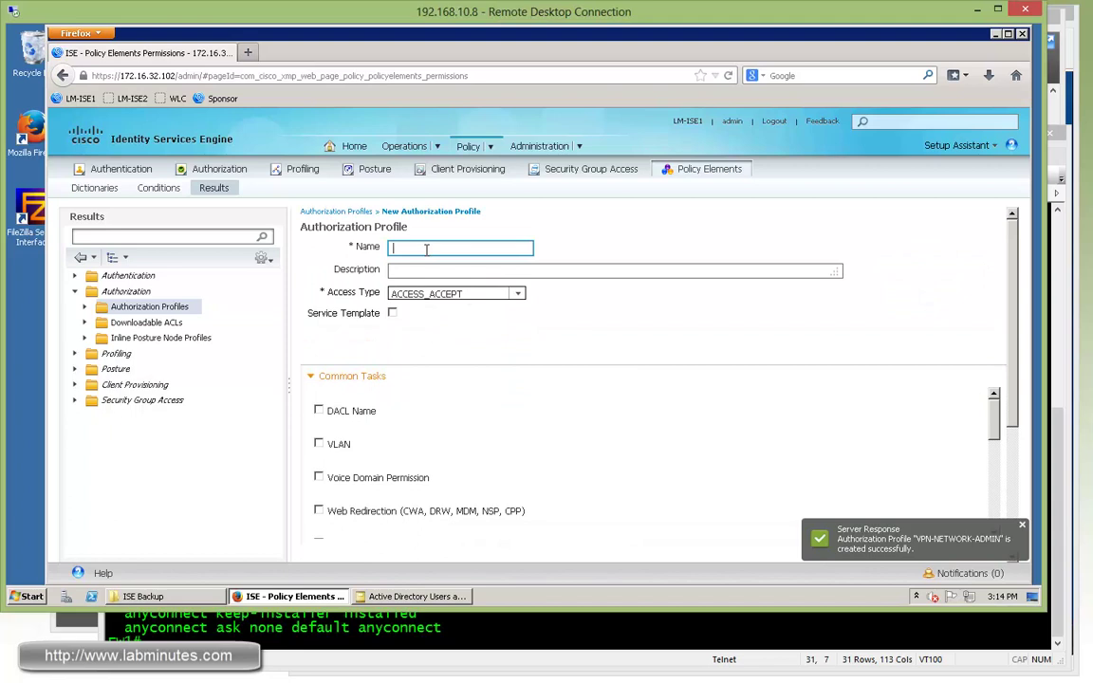
{"action": "type", "text": "VPN-"}
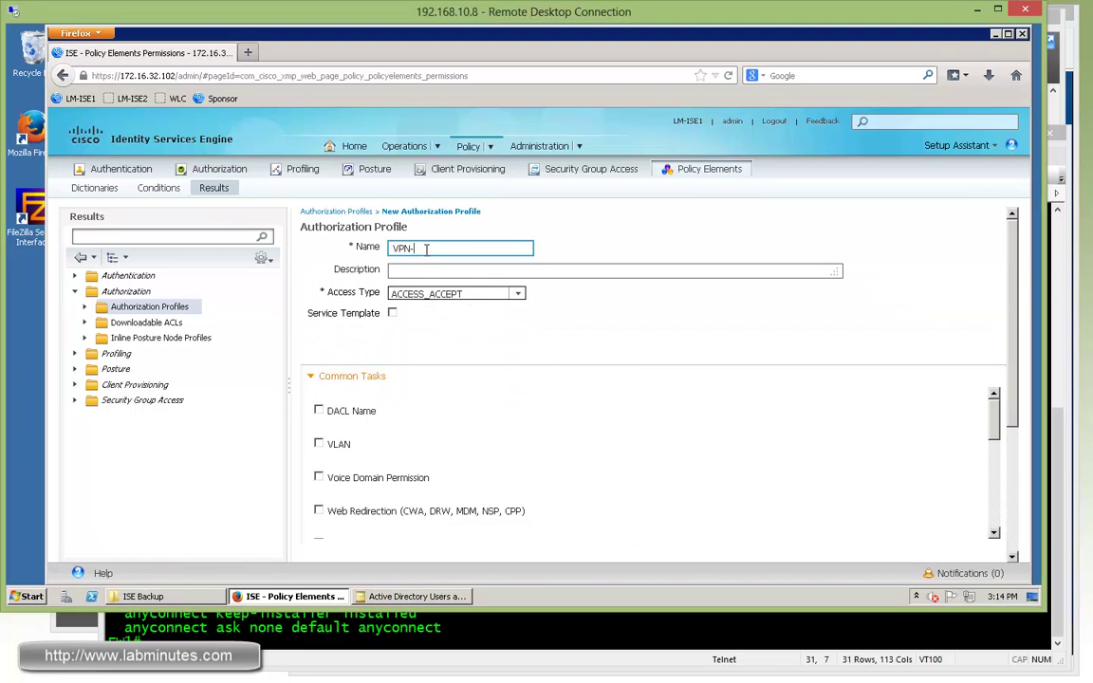
{"action": "type", "text": "NETWORK"}
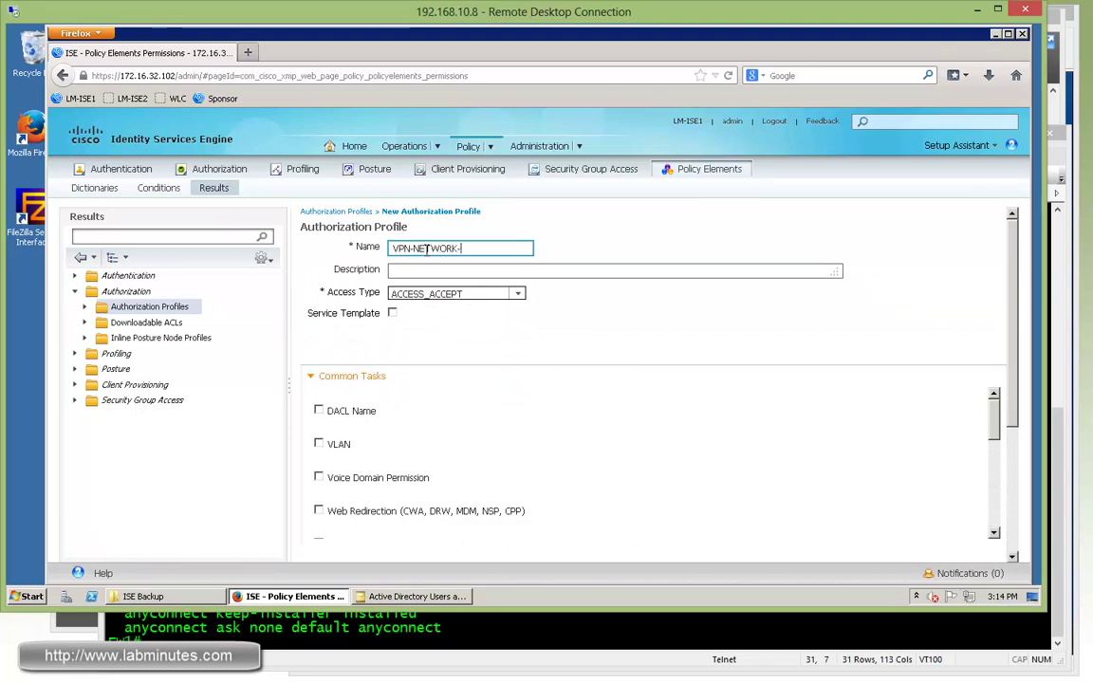
{"action": "type", "text": "-SUPPORT"}
{"action": "left_click", "coordinate": [319, 410]}
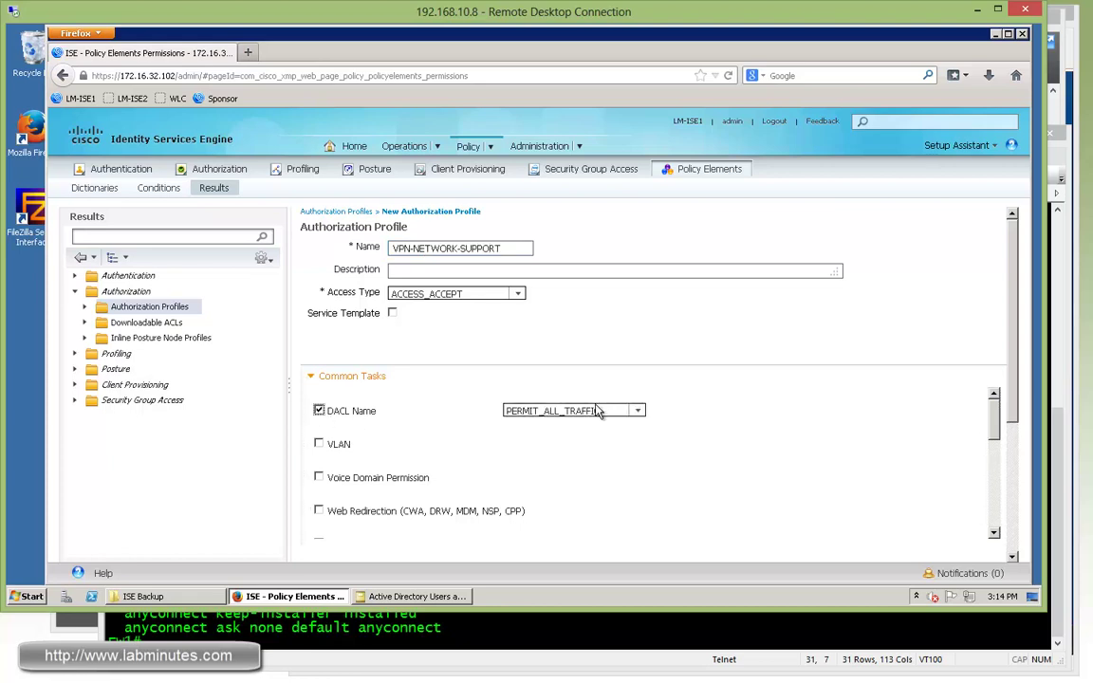
{"action": "left_click", "coordinate": [644, 421]}
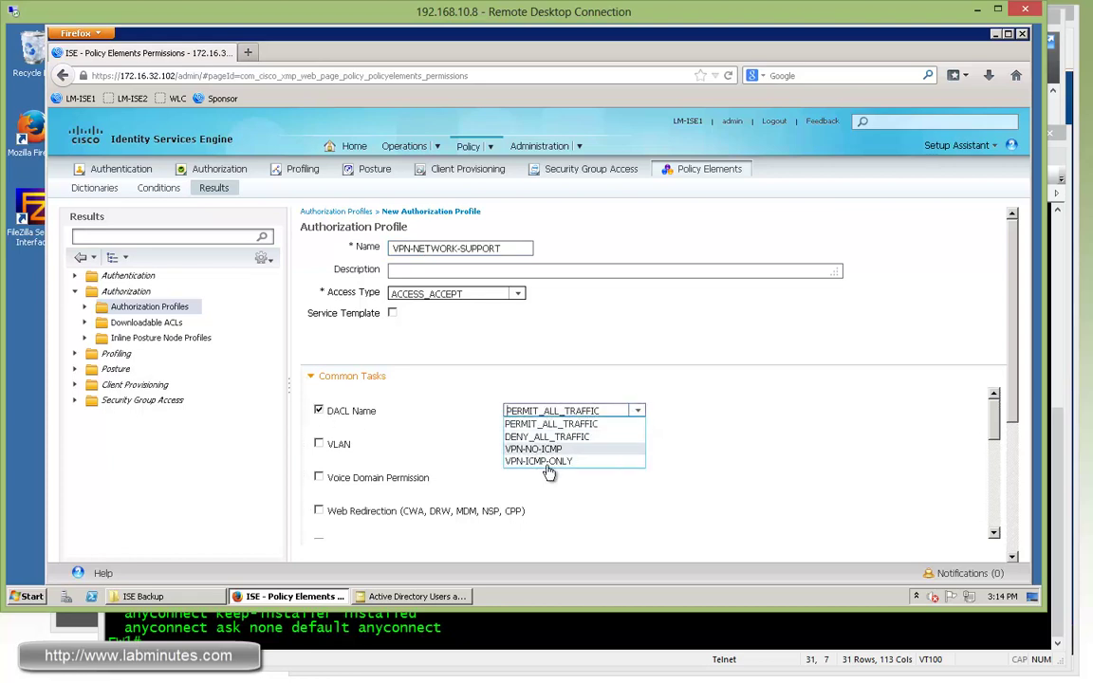
{"action": "left_click", "coordinate": [546, 457]}
{"action": "scroll", "coordinate": [742, 460], "scroll_direction": "down", "scroll_amount": 3}
- Add Radius:Class = OU=NETWORK_SUPPORT, pasting the group-policy name from the firewall output, and submit
{"action": "left_click", "coordinate": [459, 418]}
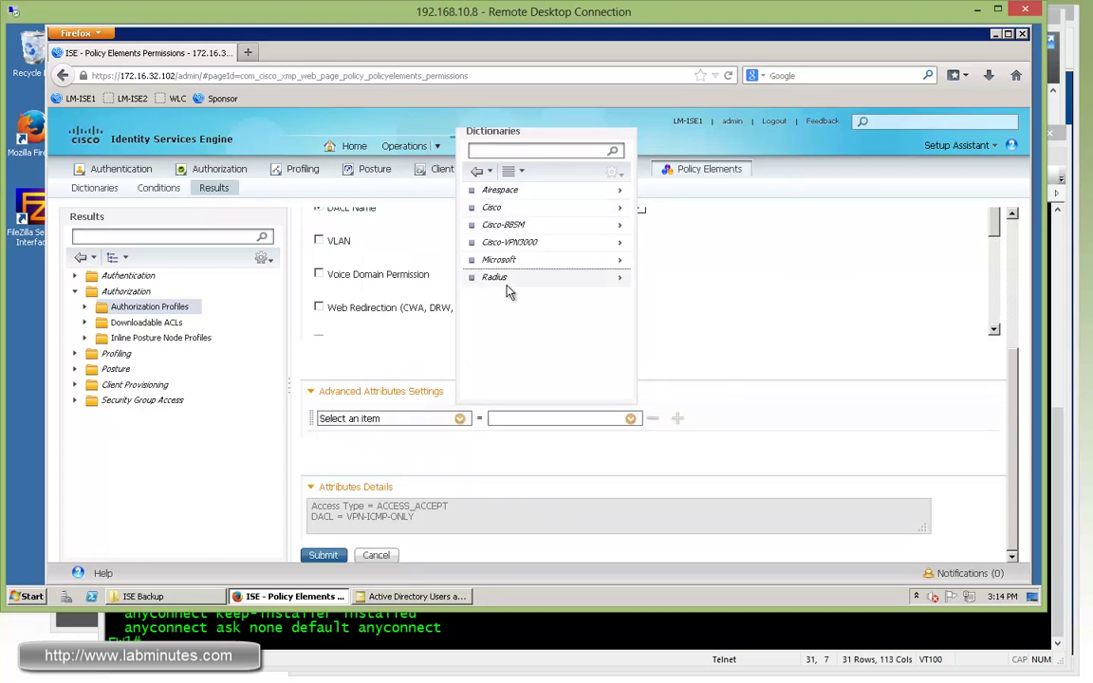
{"action": "left_click", "coordinate": [507, 278]}
{"action": "left_click", "coordinate": [512, 245]}
{"action": "left_click", "coordinate": [530, 418]}
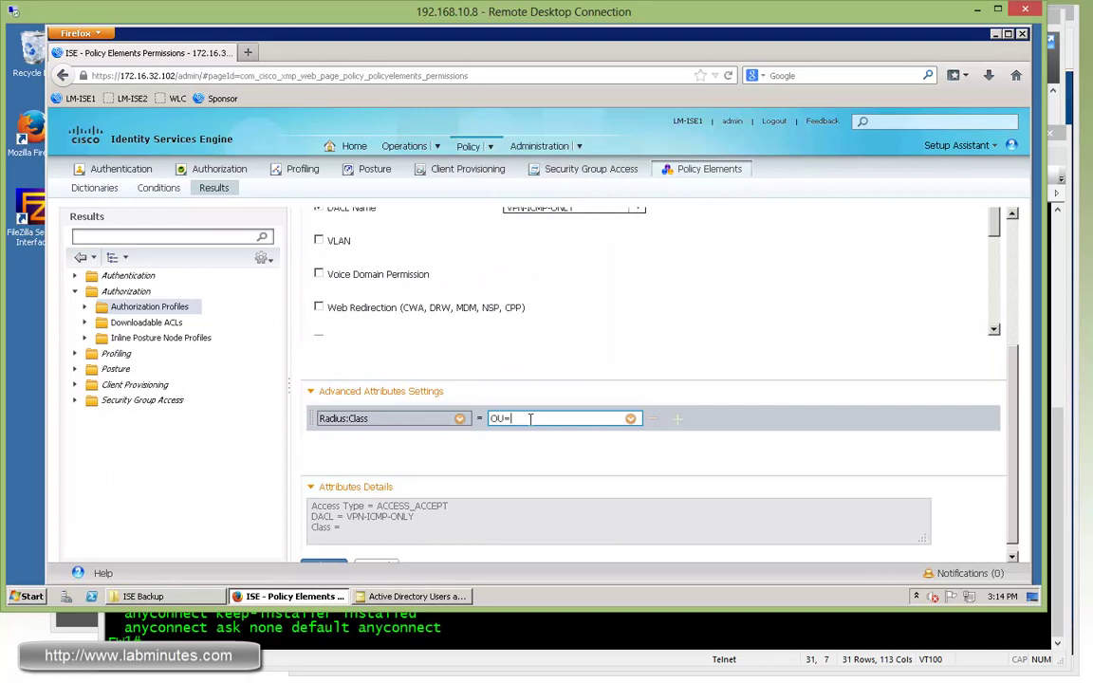
{"action": "left_click", "coordinate": [427, 615]}
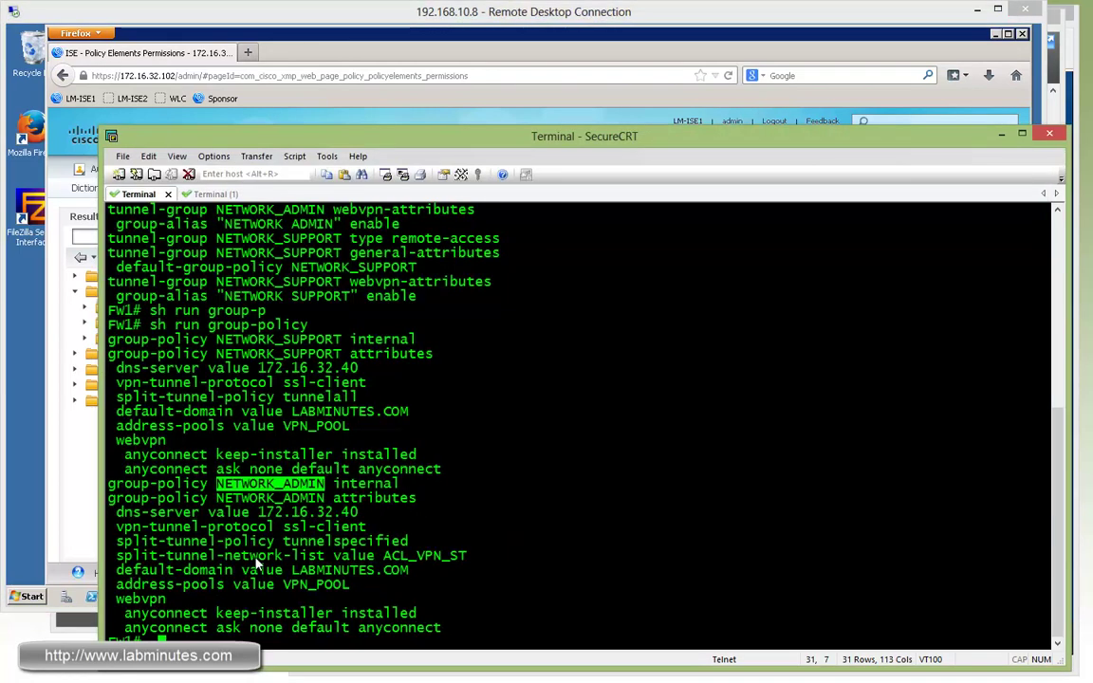
{"action": "double_click", "coordinate": [276, 354]}
{"action": "right_click", "coordinate": [276, 356]}
{"action": "left_click", "coordinate": [313, 369]}
{"action": "left_click", "coordinate": [528, 27]}
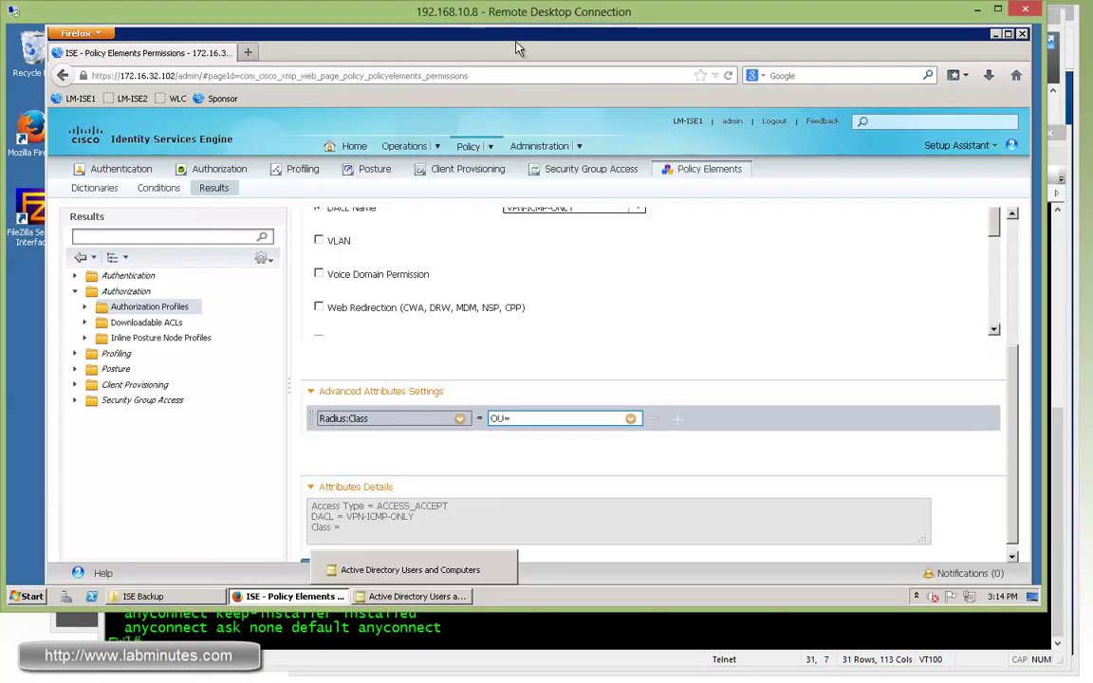
{"action": "key", "text": "ctrl+v"}
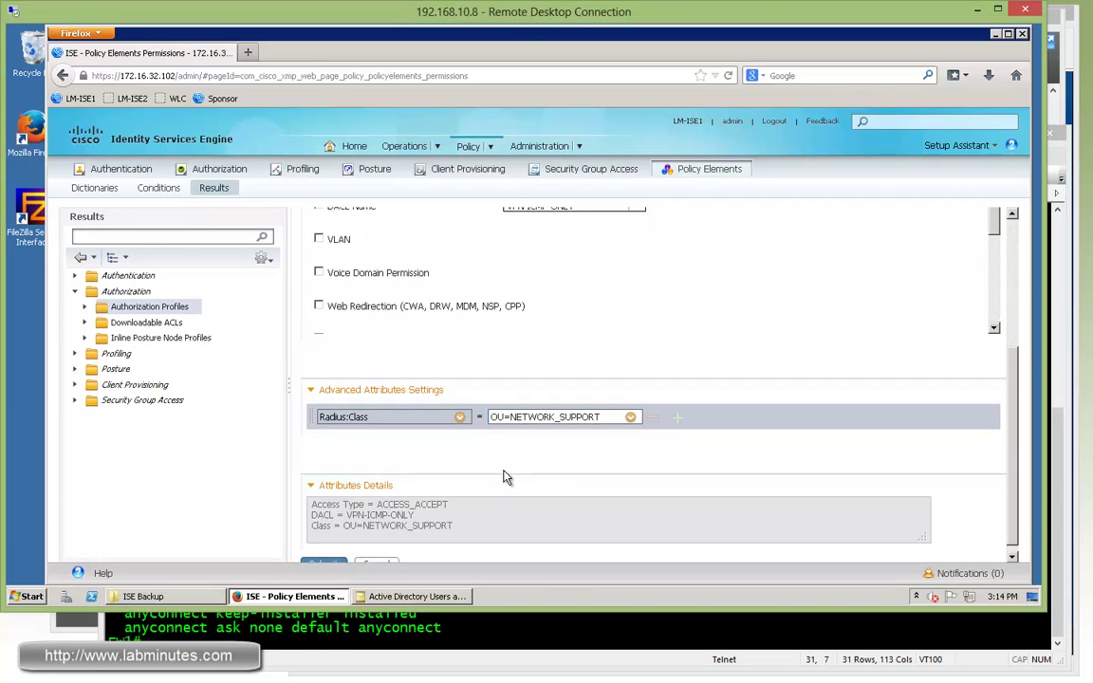
{"action": "scroll", "coordinate": [368, 529], "scroll_direction": "down", "scroll_amount": 1}
{"action": "left_click", "coordinate": [324, 556]}
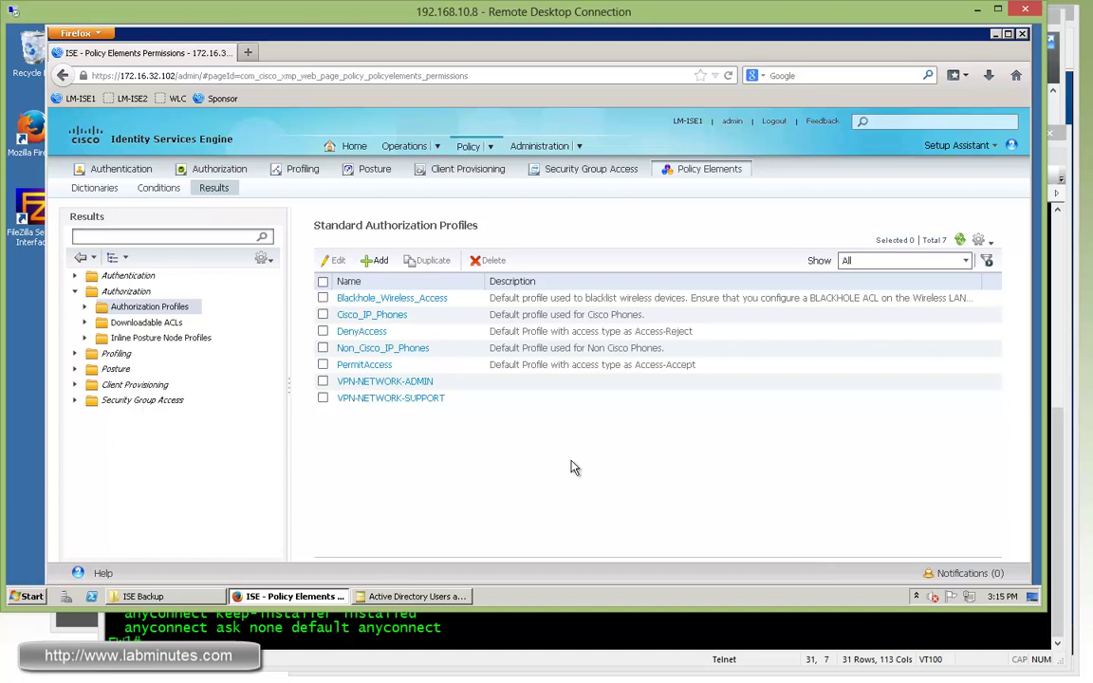
- Enable Policy Sets in the system settings, acknowledge the notice and sign back in
{"action": "left_click", "coordinate": [491, 147]}
{"action": "left_click", "coordinate": [488, 147]}
{"action": "left_click", "coordinate": [491, 147]}
{"action": "mouse_move", "coordinate": [581, 149]}
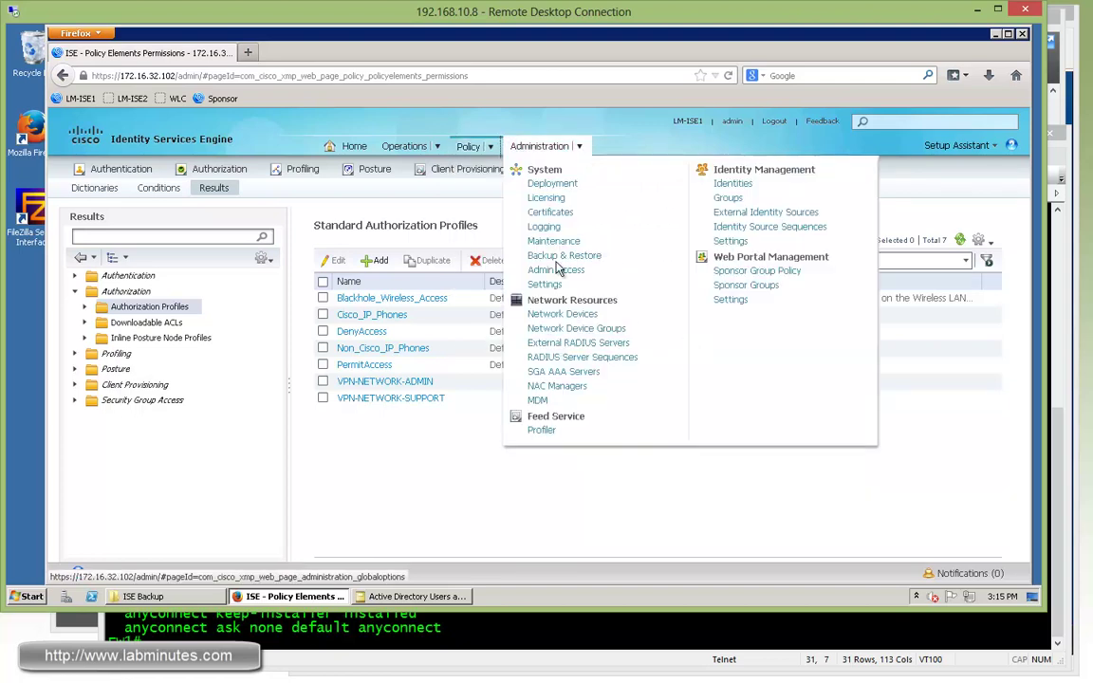
{"action": "left_click", "coordinate": [546, 286]}
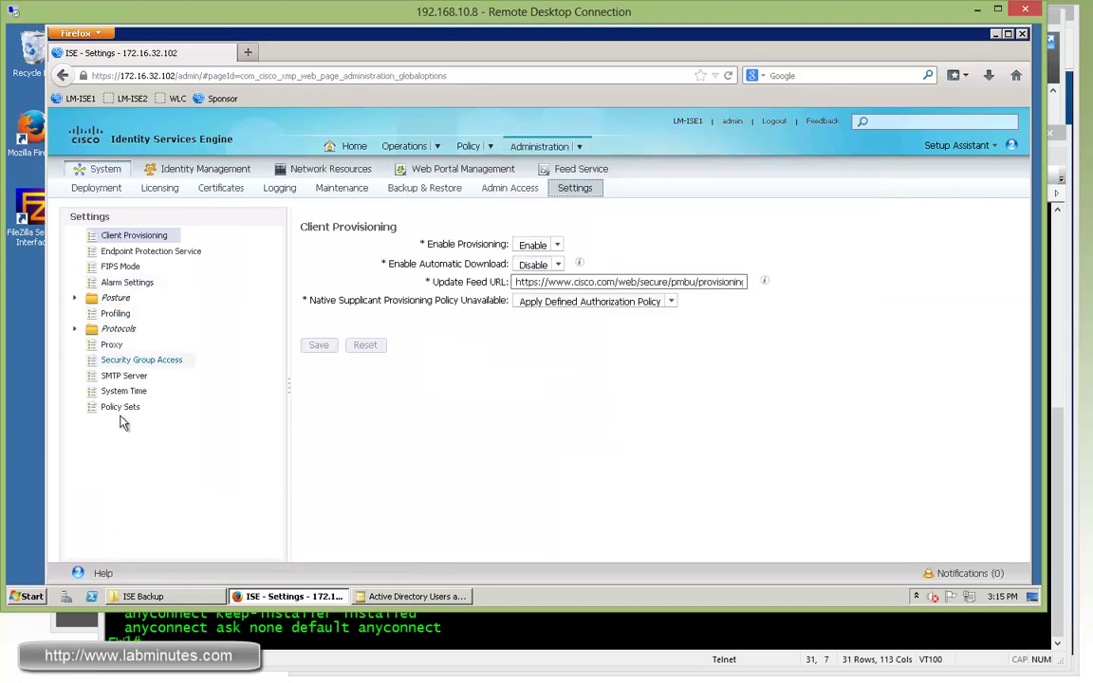
{"action": "left_click", "coordinate": [123, 407]}
{"action": "left_click", "coordinate": [308, 244]}
{"action": "left_click", "coordinate": [319, 266]}
{"action": "key", "text": "Return"}
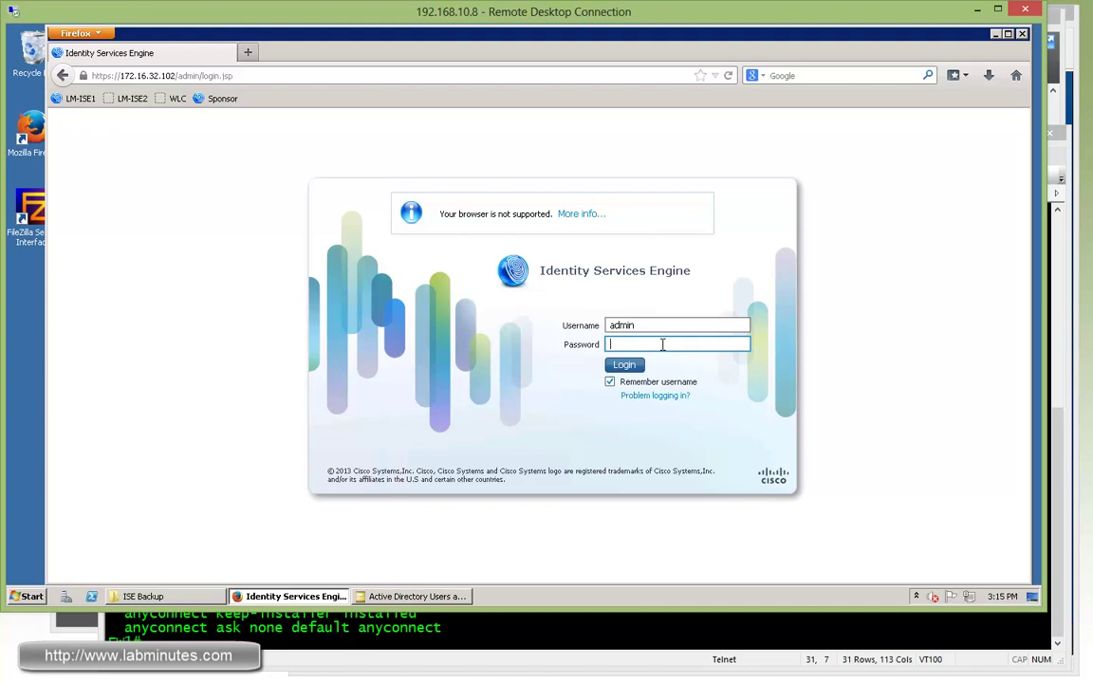
{"action": "key", "text": "Return"}
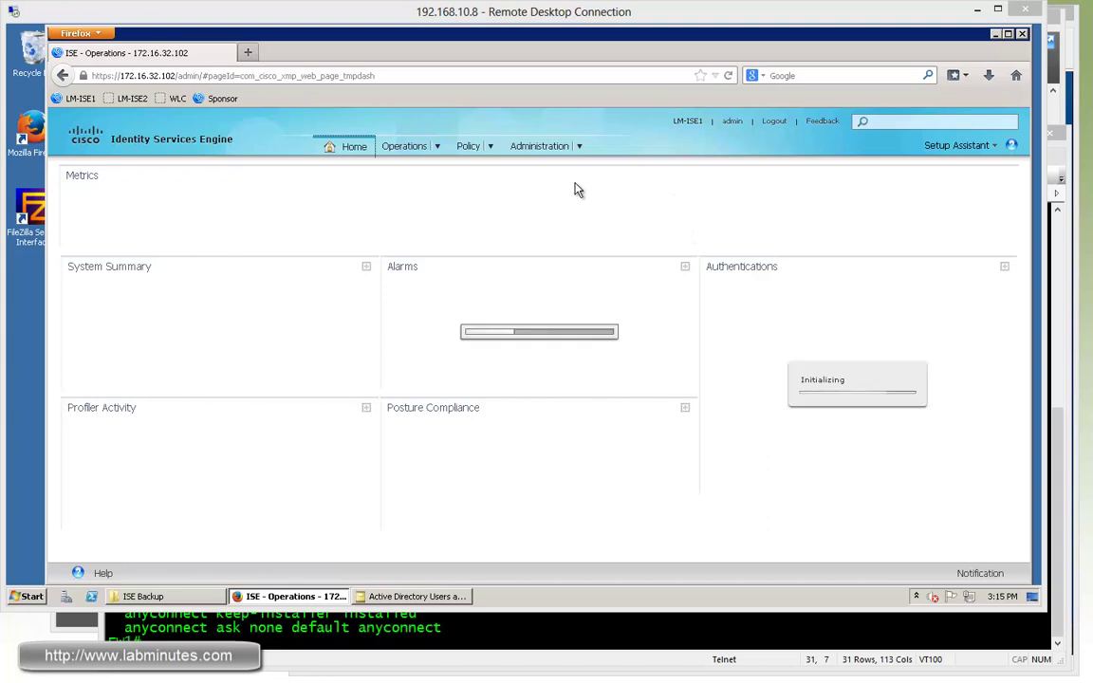
- Create a new policy set above Default and name it VPN
{"action": "left_click", "coordinate": [490, 149]}
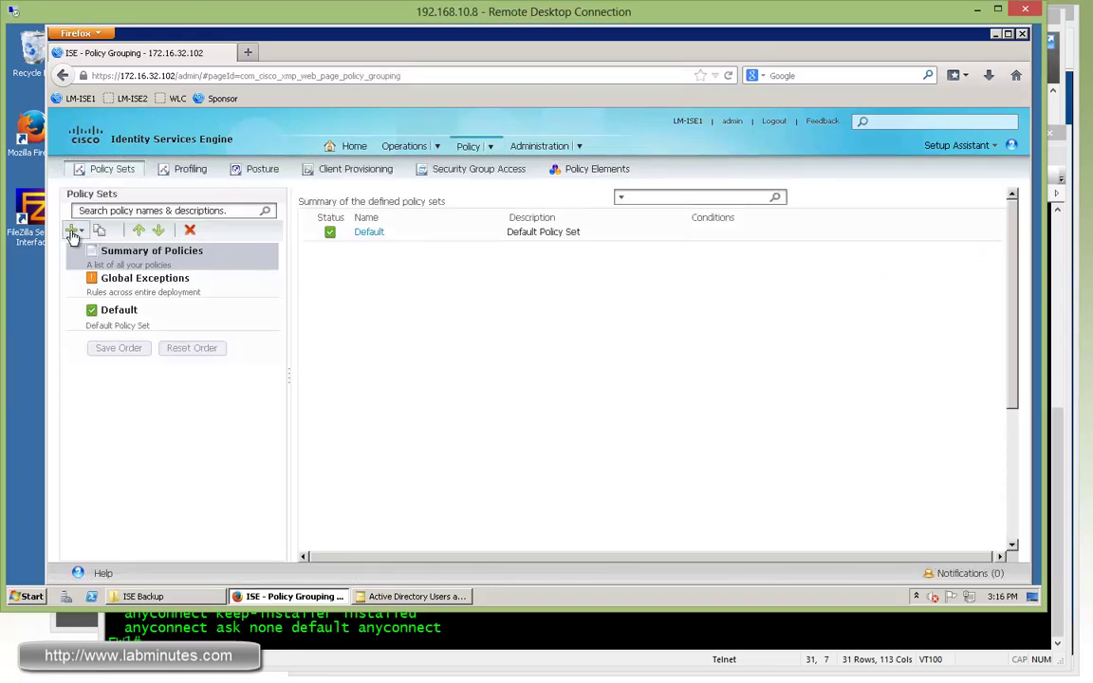
{"action": "left_click", "coordinate": [72, 231]}
{"action": "left_click", "coordinate": [89, 249]}
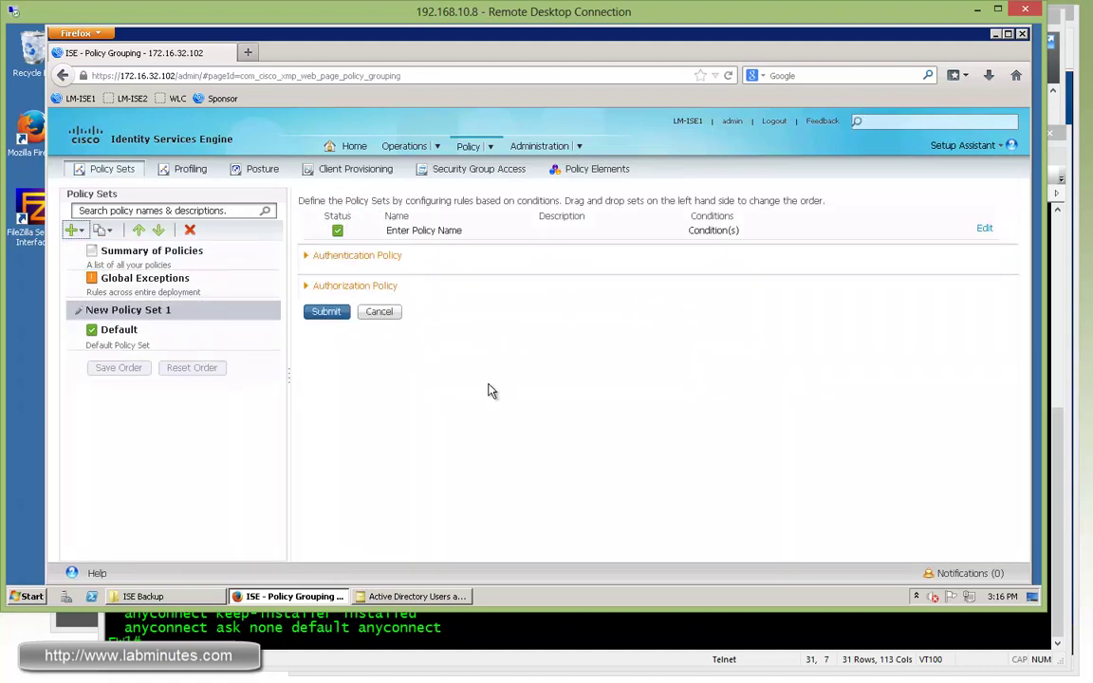
{"action": "left_click", "coordinate": [983, 229]}
{"action": "left_click", "coordinate": [408, 233]}
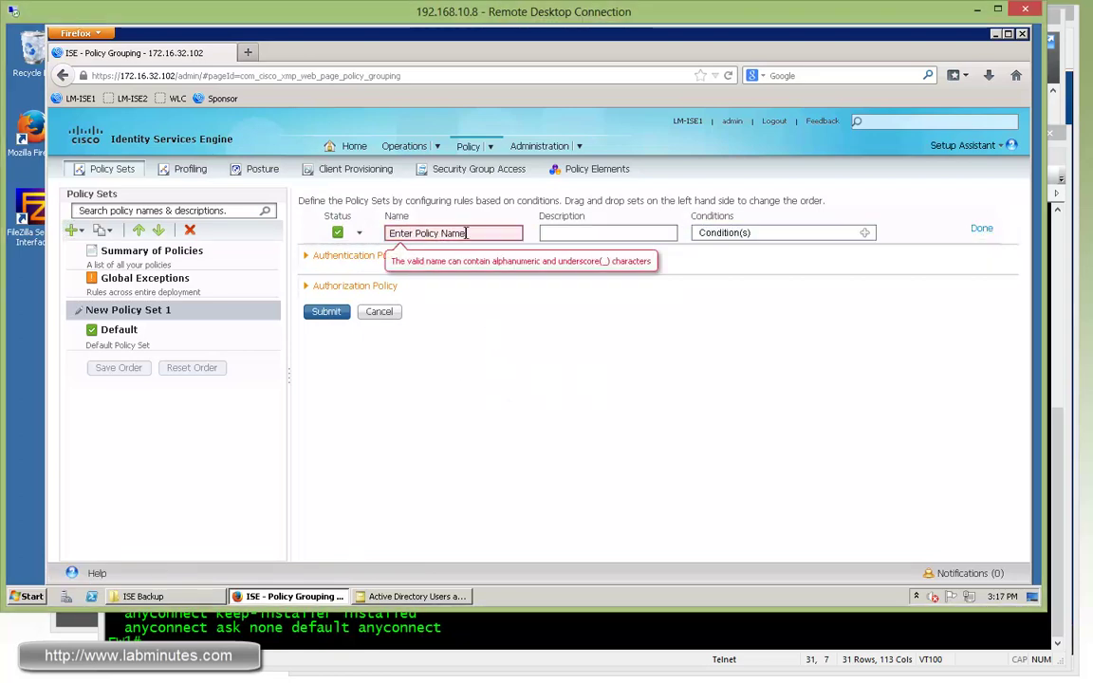
{"action": "type", "text": "VPN"}
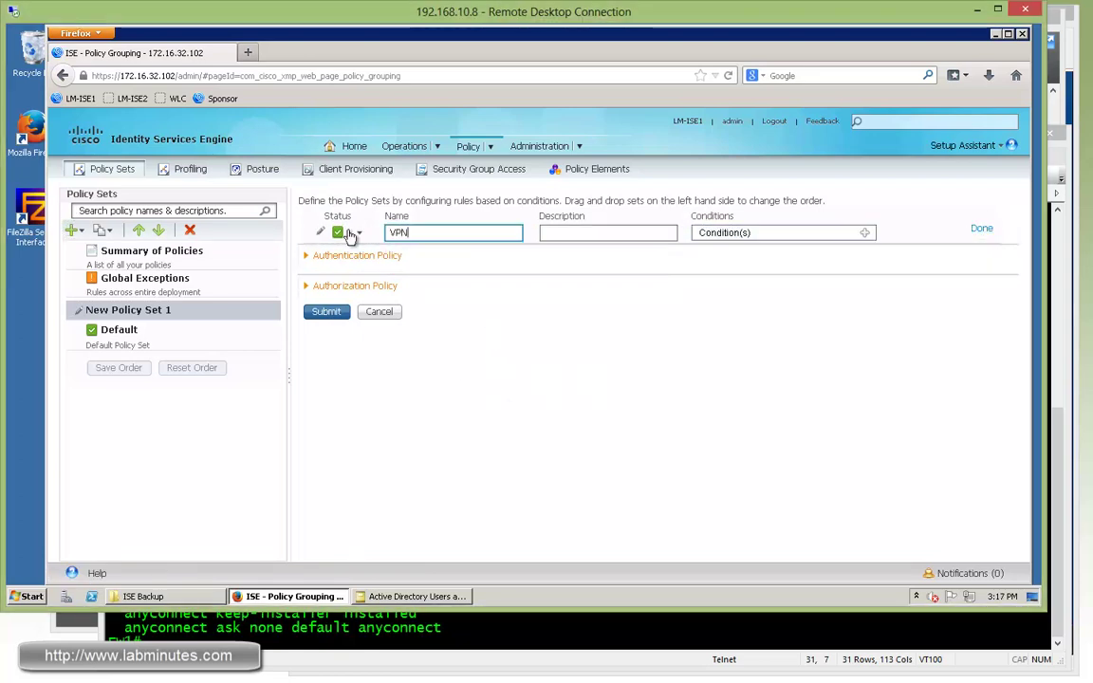
- Add condition DEVICE:Device Type equals All Device Types#VPN FW
{"action": "left_click", "coordinate": [865, 235]}
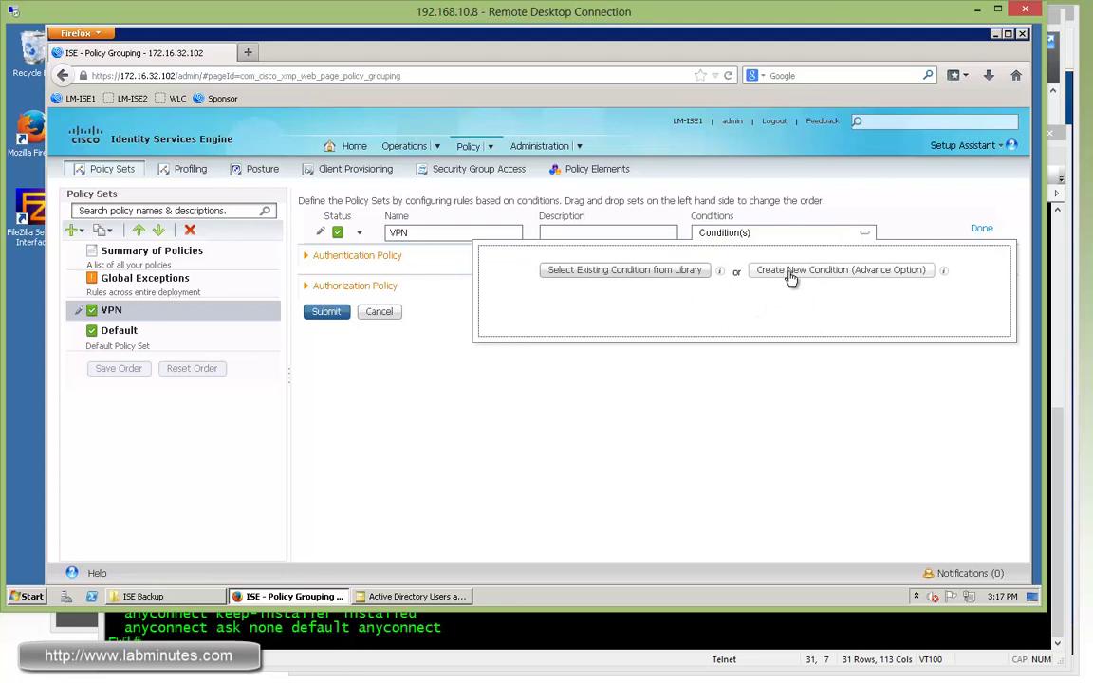
{"action": "mouse_move", "coordinate": [670, 272]}
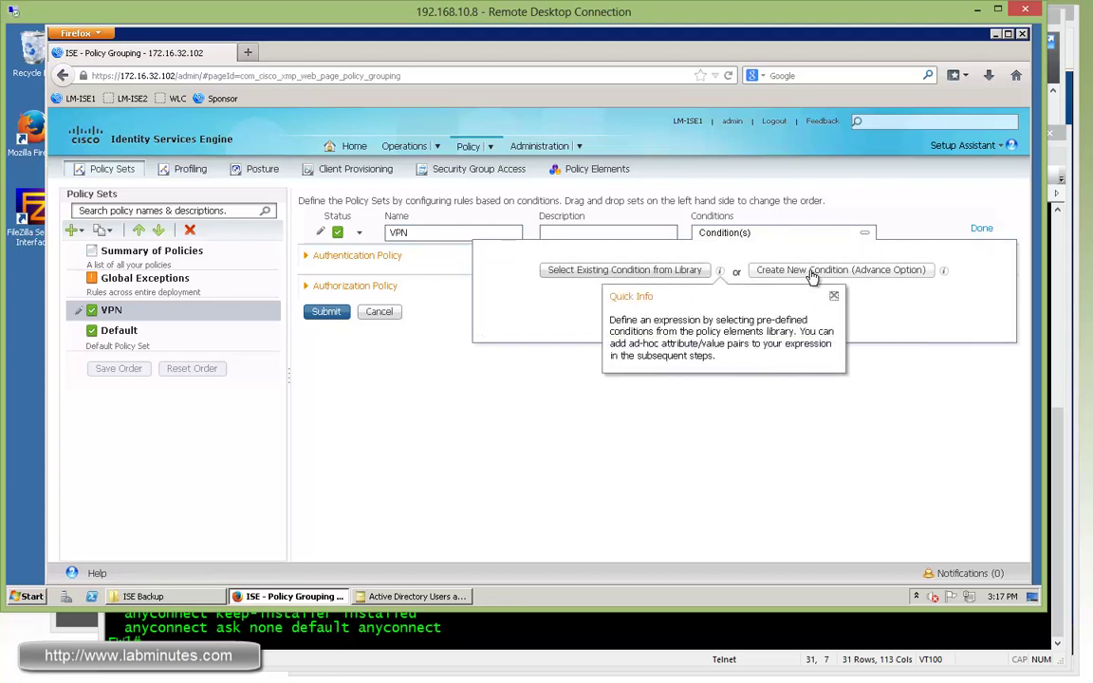
{"action": "left_click", "coordinate": [761, 272]}
{"action": "left_click", "coordinate": [718, 298]}
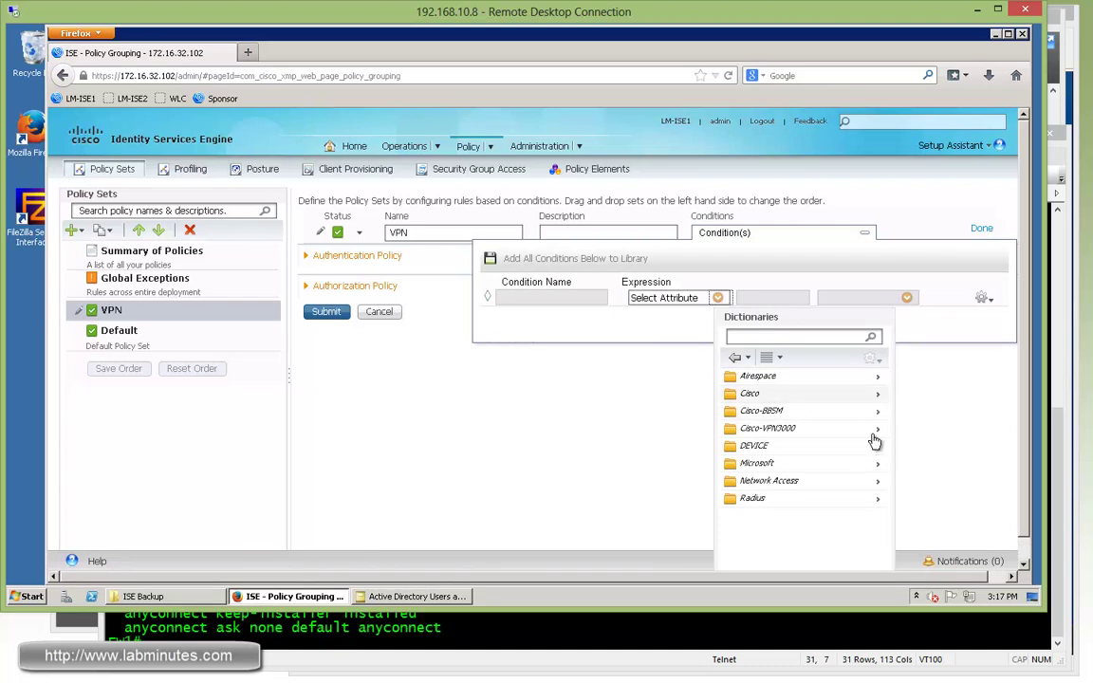
{"action": "left_click", "coordinate": [878, 447]}
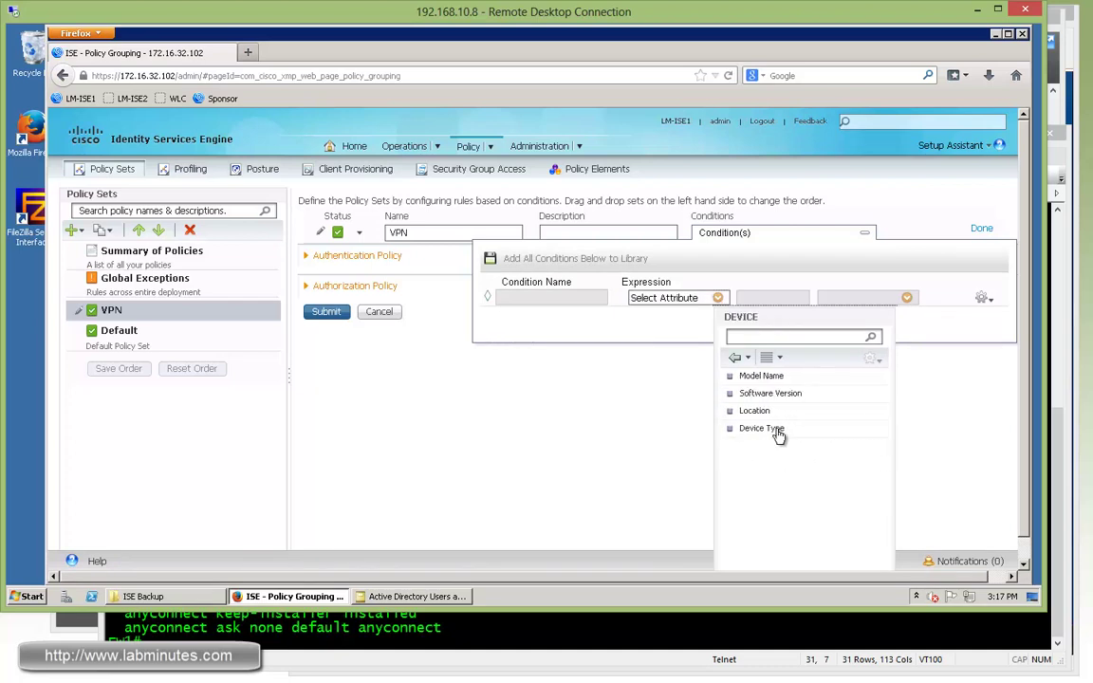
{"action": "left_click", "coordinate": [763, 429]}
{"action": "left_click", "coordinate": [899, 298]}
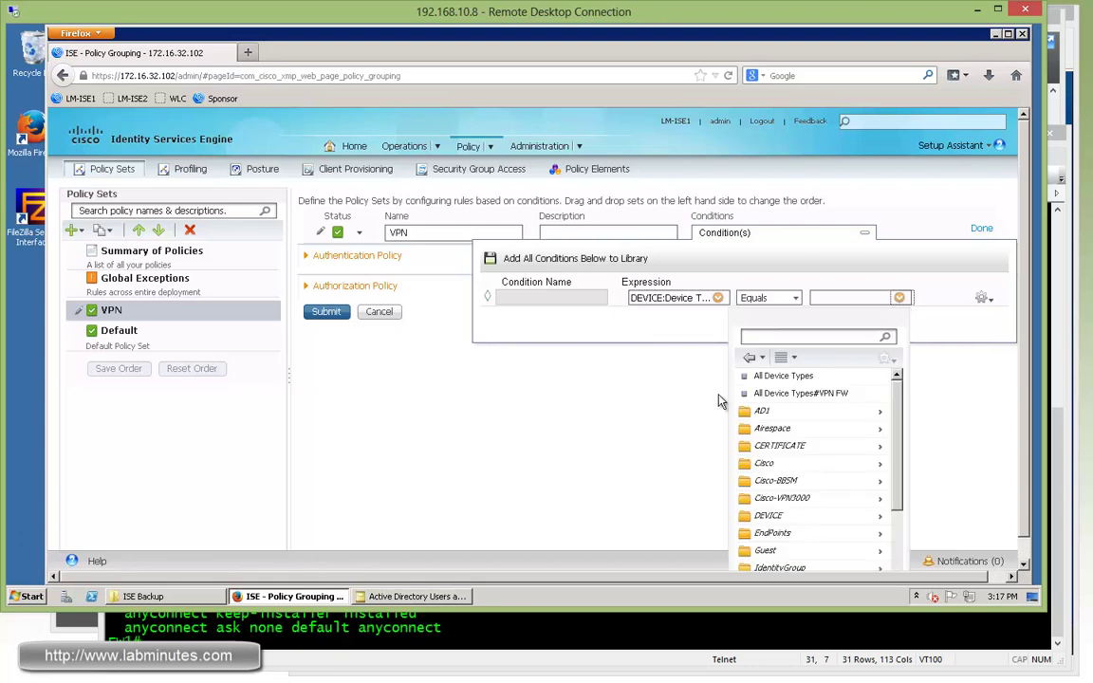
{"action": "left_click", "coordinate": [834, 393]}
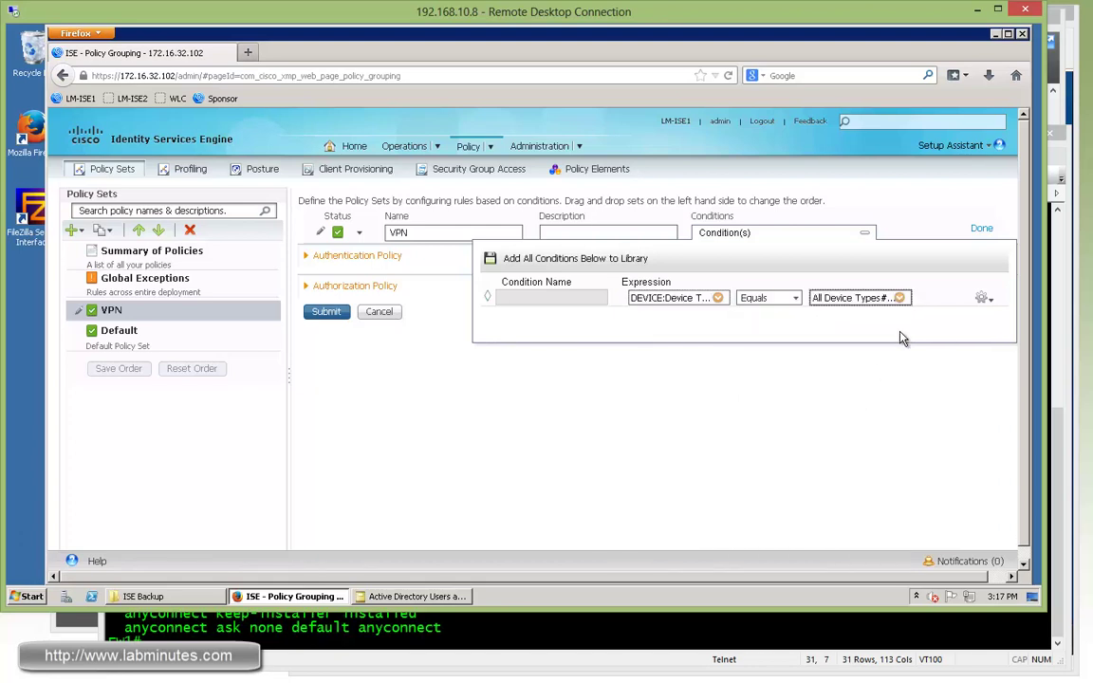
- AND a second condition Radius:NAS-Port-Type equals Virtual, then close the condition editor
{"action": "left_click", "coordinate": [983, 299]}
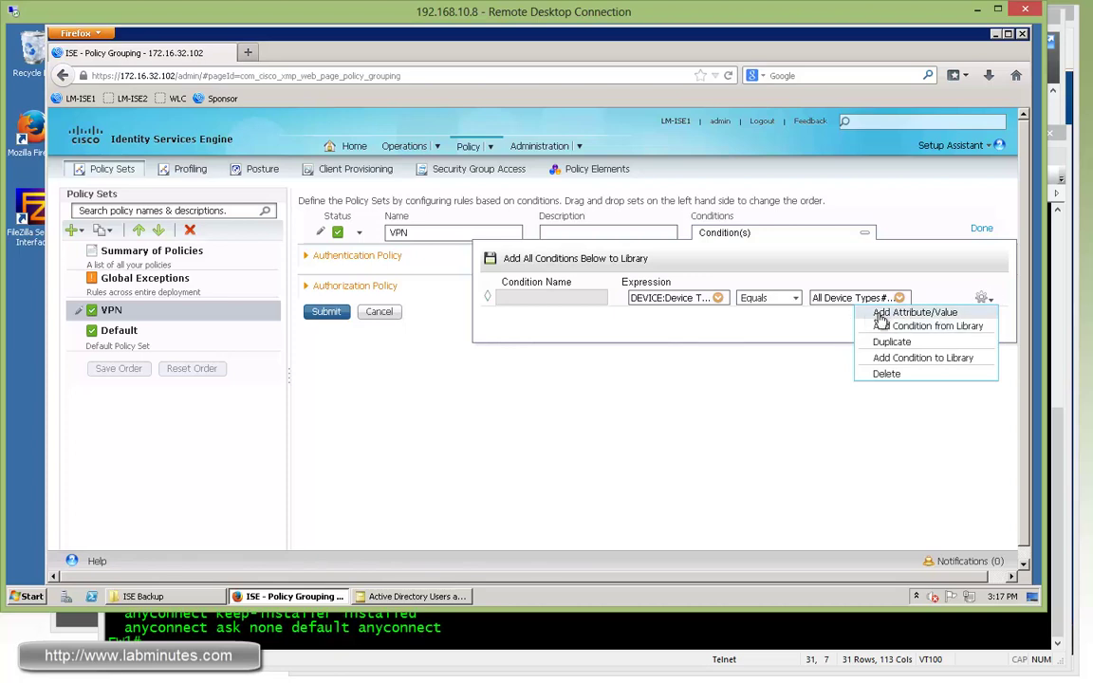
{"action": "left_click", "coordinate": [898, 314]}
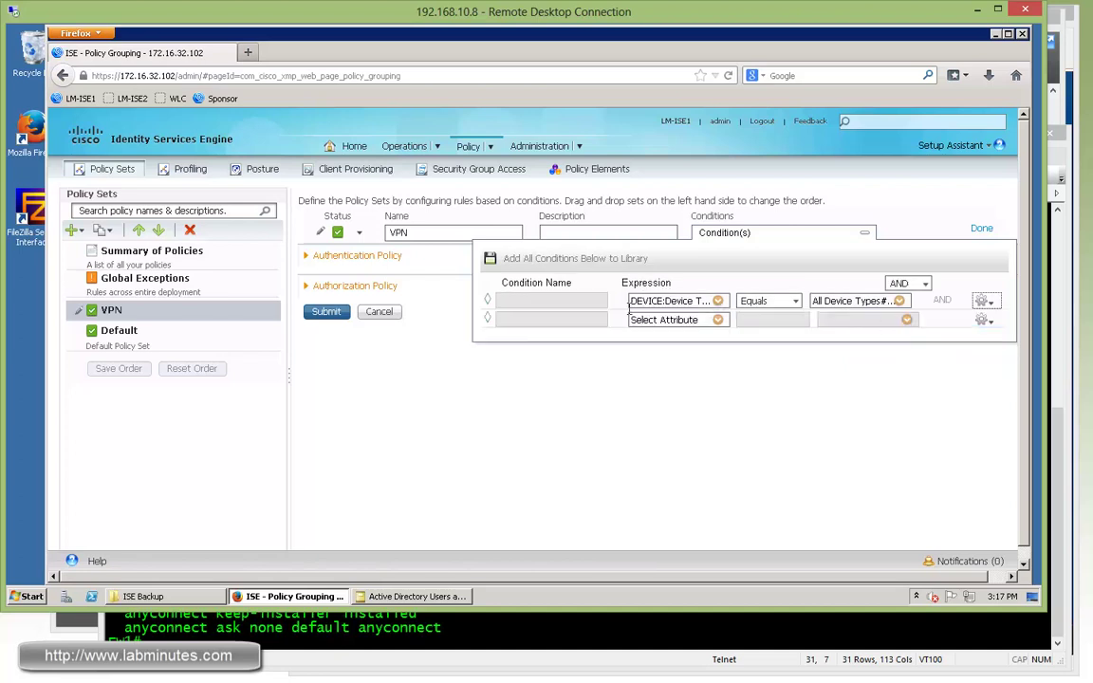
{"action": "left_click", "coordinate": [718, 320]}
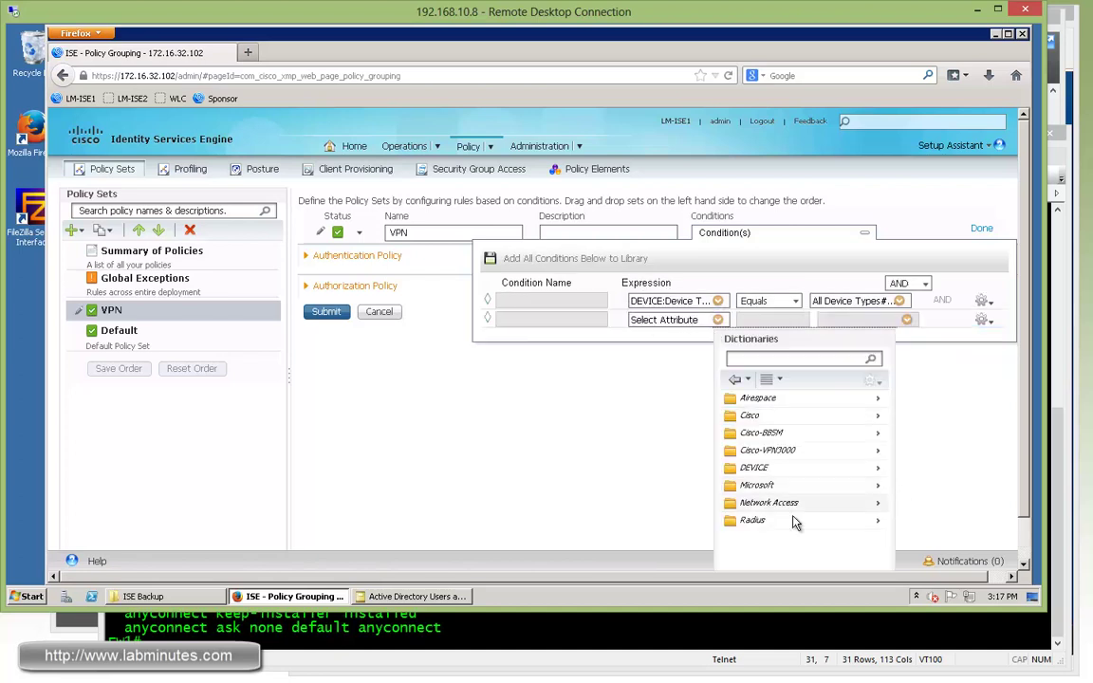
{"action": "left_click", "coordinate": [844, 521]}
{"action": "left_click_drag", "start_coordinate": [885, 429], "coordinate": [884, 454]}
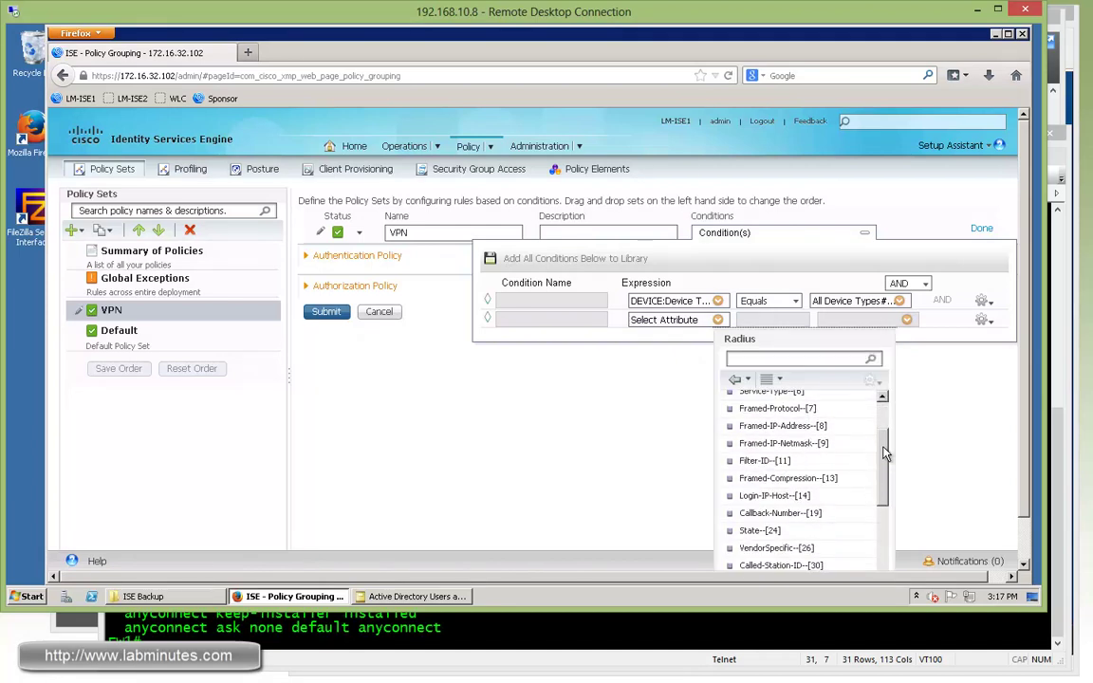
{"action": "left_click_drag", "start_coordinate": [884, 454], "coordinate": [882, 531]}
{"action": "left_click", "coordinate": [774, 524]}
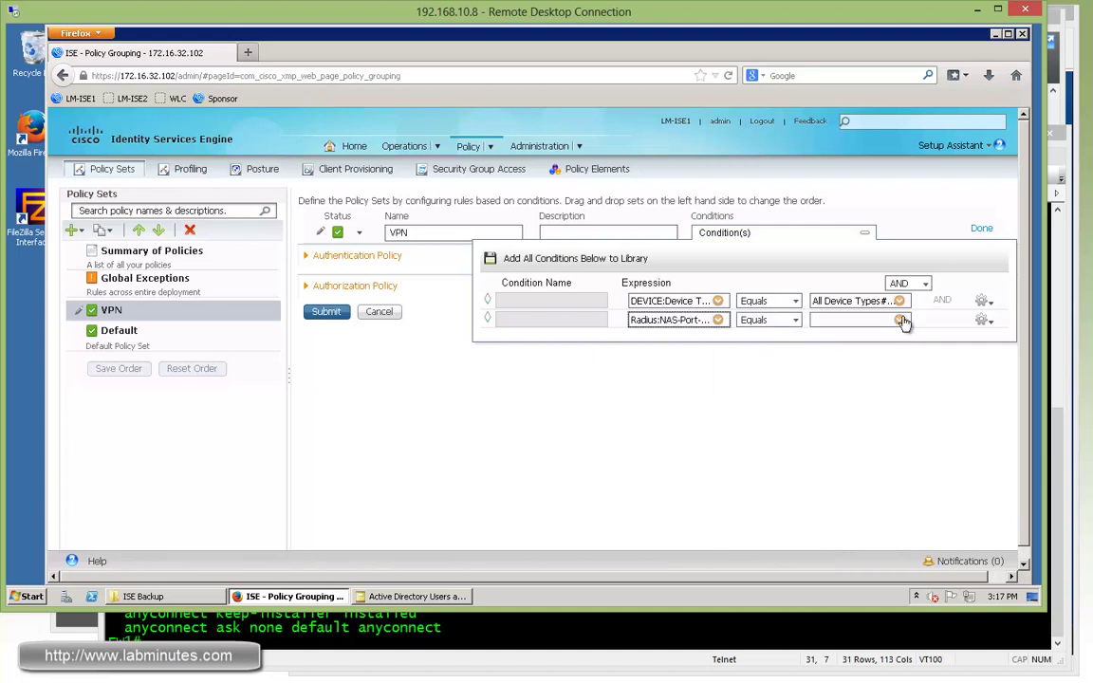
{"action": "left_click", "coordinate": [898, 320]}
{"action": "left_click_drag", "start_coordinate": [896, 427], "coordinate": [894, 486]}
{"action": "left_click", "coordinate": [773, 446]}
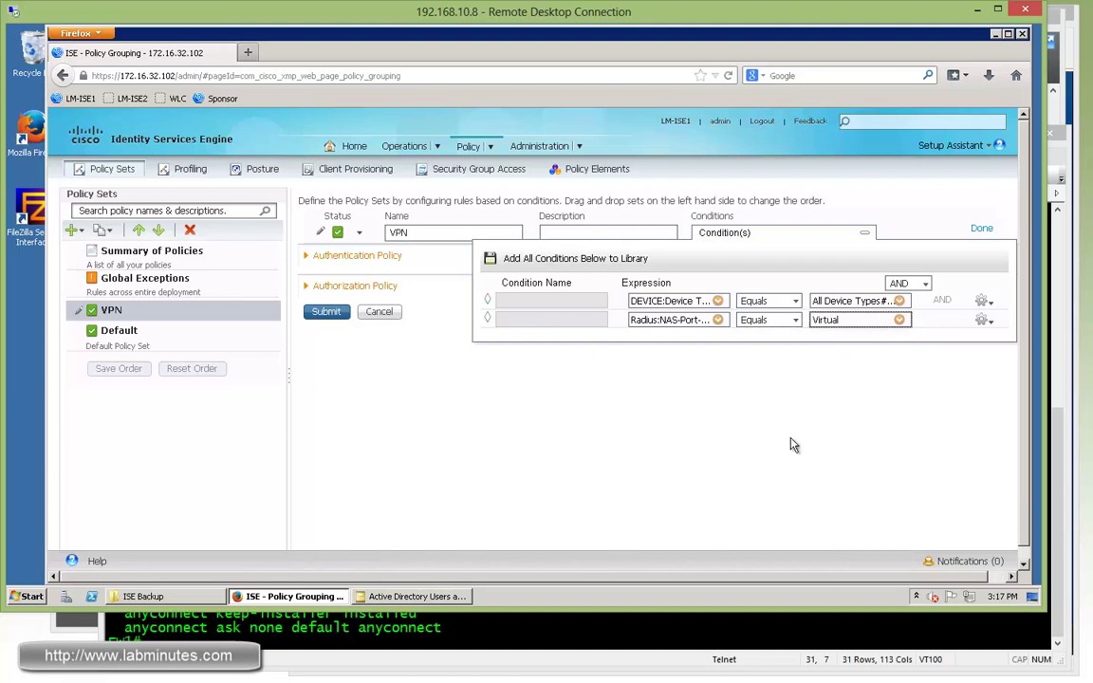
{"action": "left_click", "coordinate": [956, 371]}
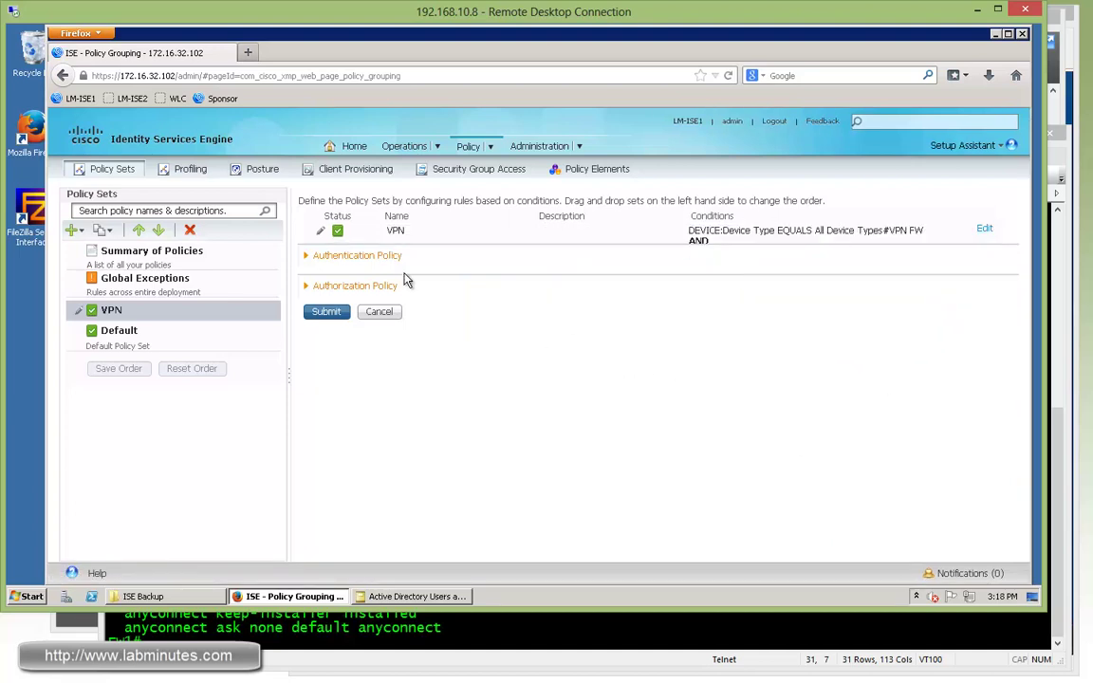
- Edit the Default authentication rule to use identity source sequence CERT_AD_LOCAL_GUEST
{"action": "left_click", "coordinate": [351, 256]}
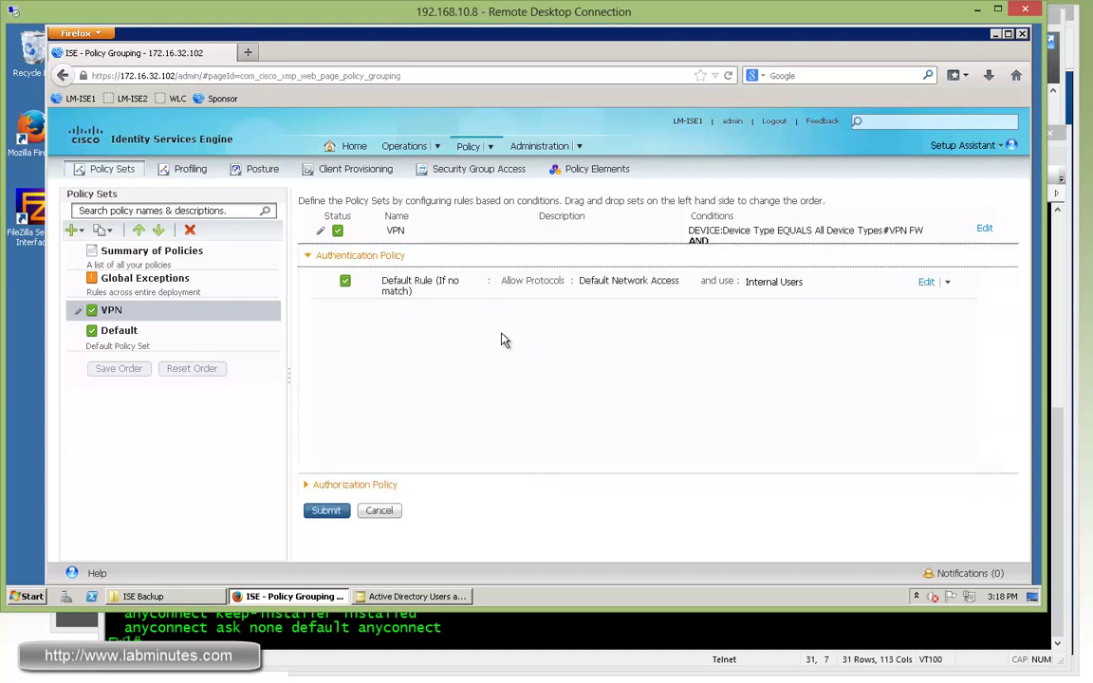
{"action": "left_click", "coordinate": [927, 282]}
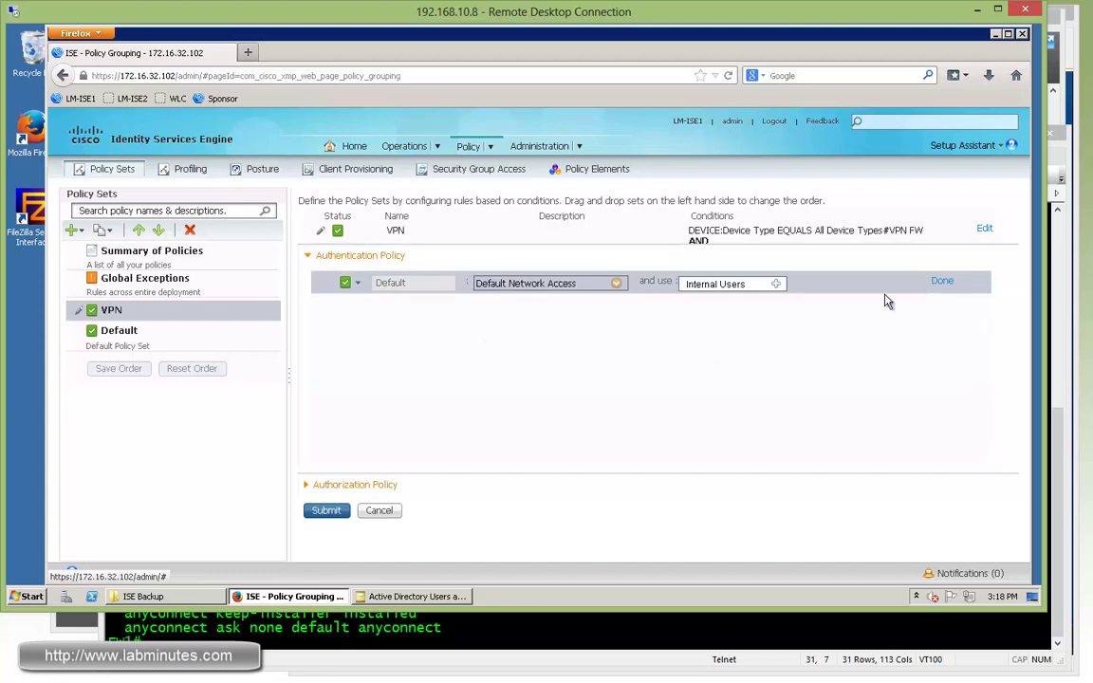
{"action": "left_click", "coordinate": [776, 284]}
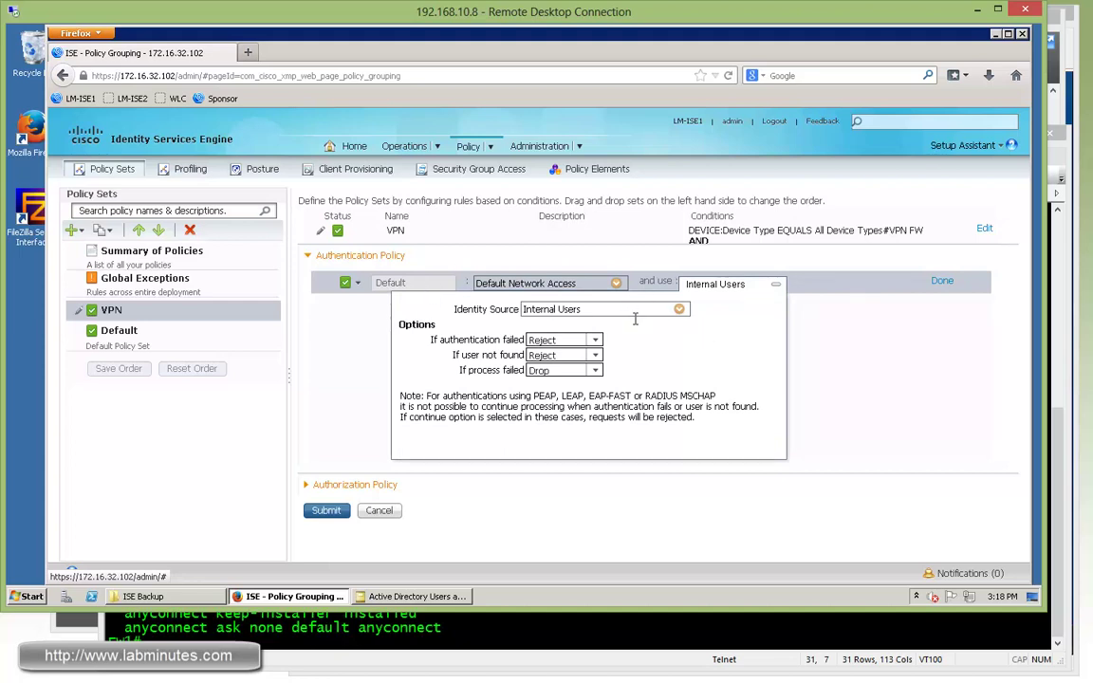
{"action": "left_click", "coordinate": [679, 309]}
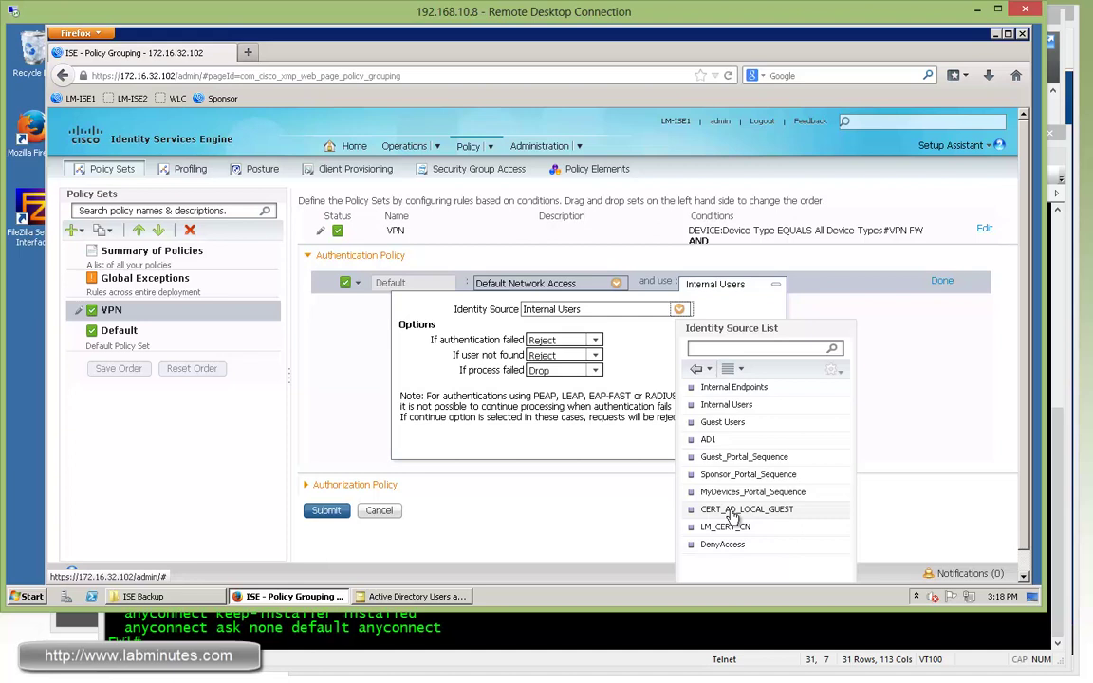
{"action": "left_click", "coordinate": [783, 510]}
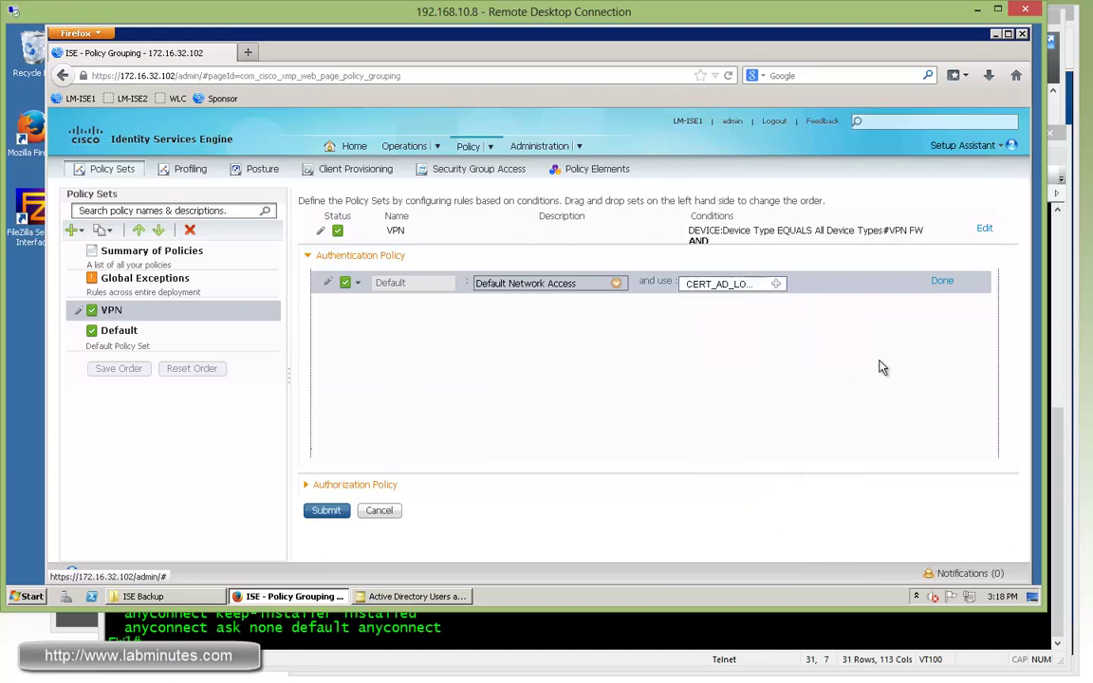
{"action": "left_click", "coordinate": [778, 286]}
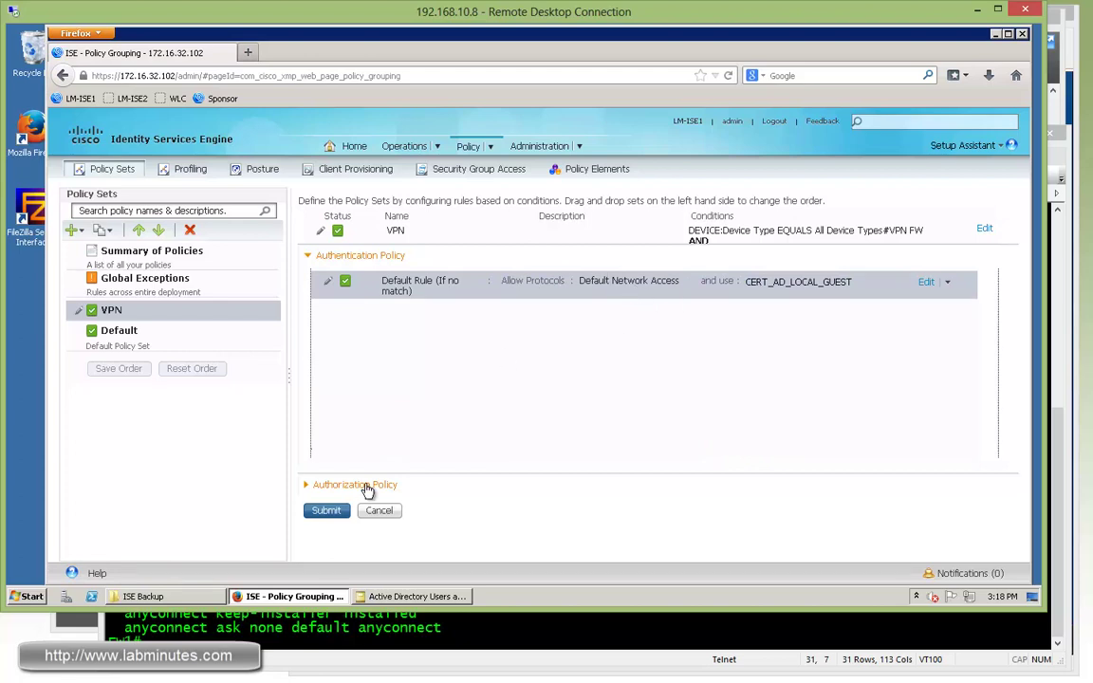
- Collapse the VPN set's authentication rules and expand its authorization rules
{"action": "left_click", "coordinate": [310, 258]}
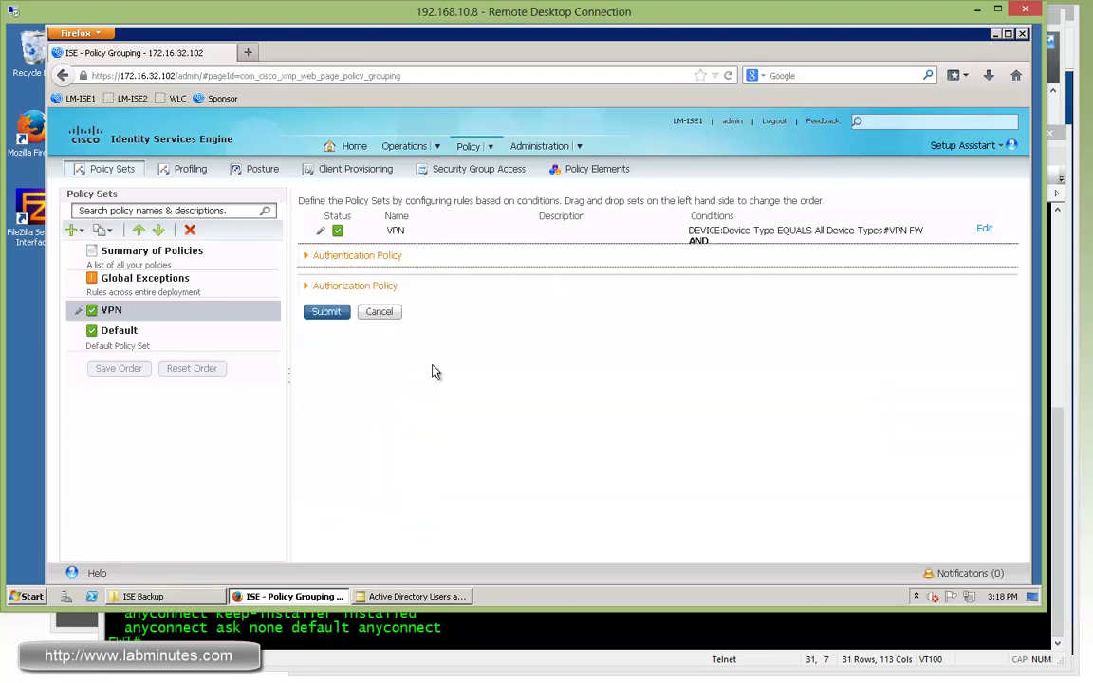
{"action": "left_click", "coordinate": [344, 287]}
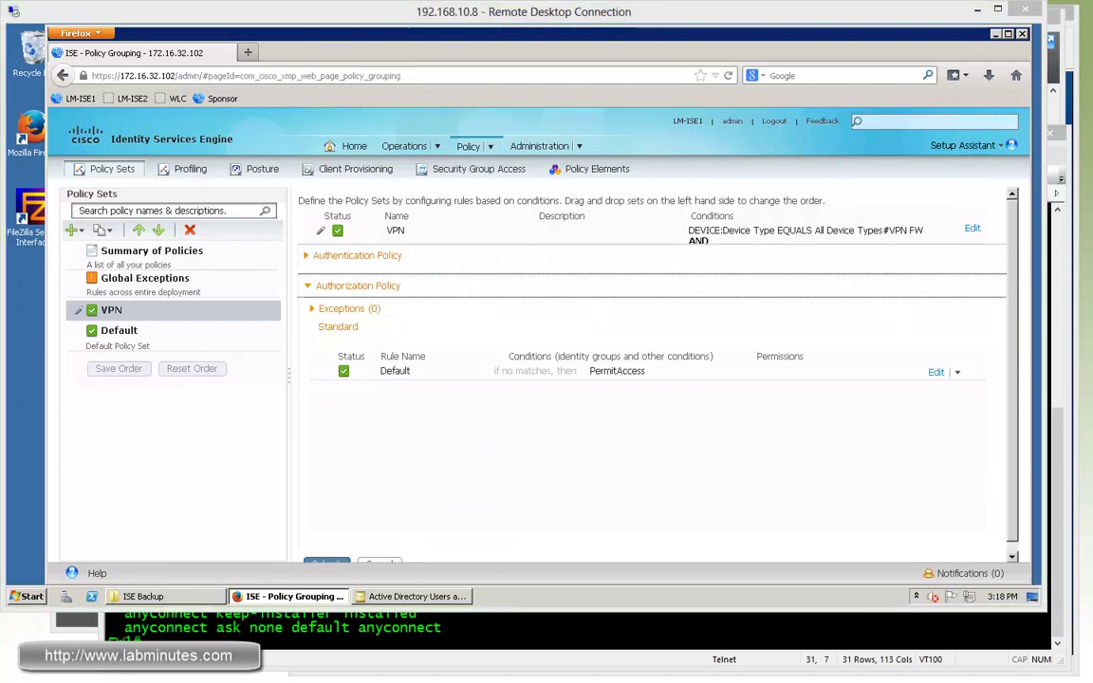
{"action": "left_click", "coordinate": [643, 455]}
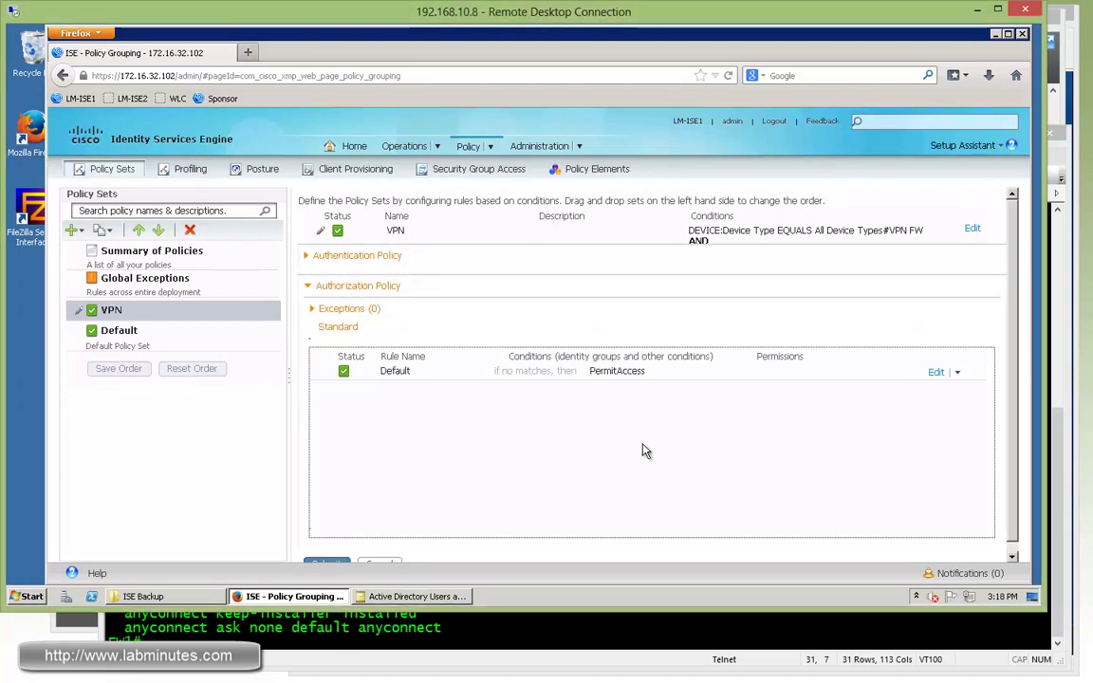
- Insert a new authorization rule named VPN-NETWORK-ADMIN above Default, checking the network diagram
{"action": "left_click", "coordinate": [958, 374]}
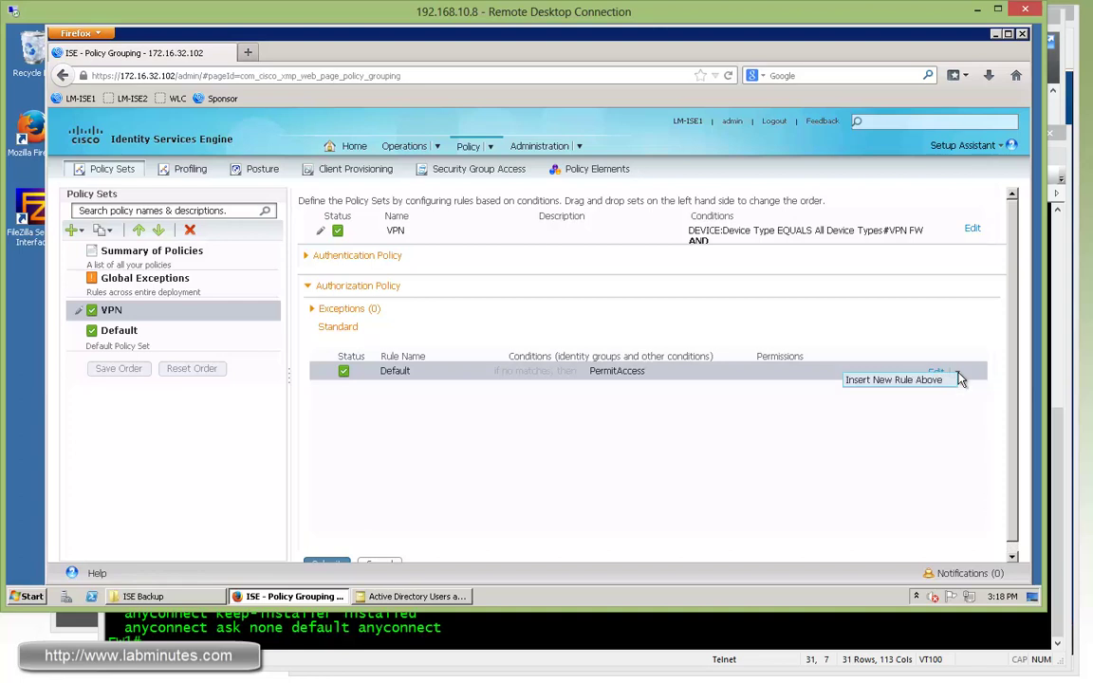
{"action": "left_click", "coordinate": [875, 380]}
{"action": "left_click_drag", "start_coordinate": [442, 373], "coordinate": [362, 372]}
{"action": "type", "text": "VPN-NETWORK-ADMIN"}
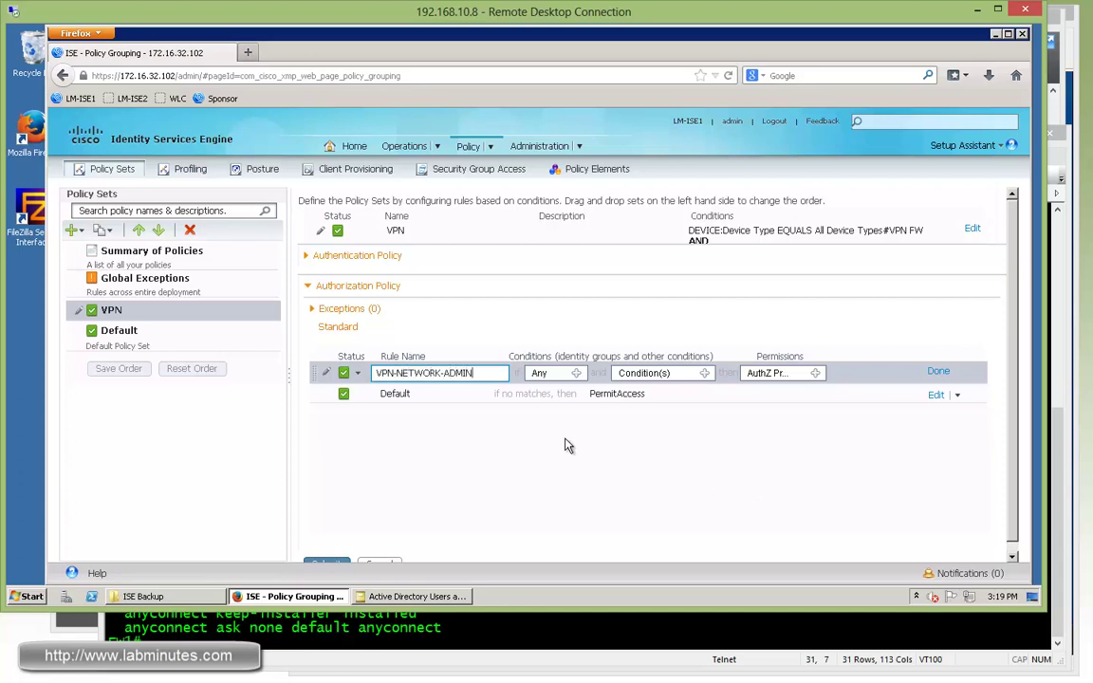
{"action": "left_click", "coordinate": [635, 376]}
{"action": "left_click", "coordinate": [705, 373]}
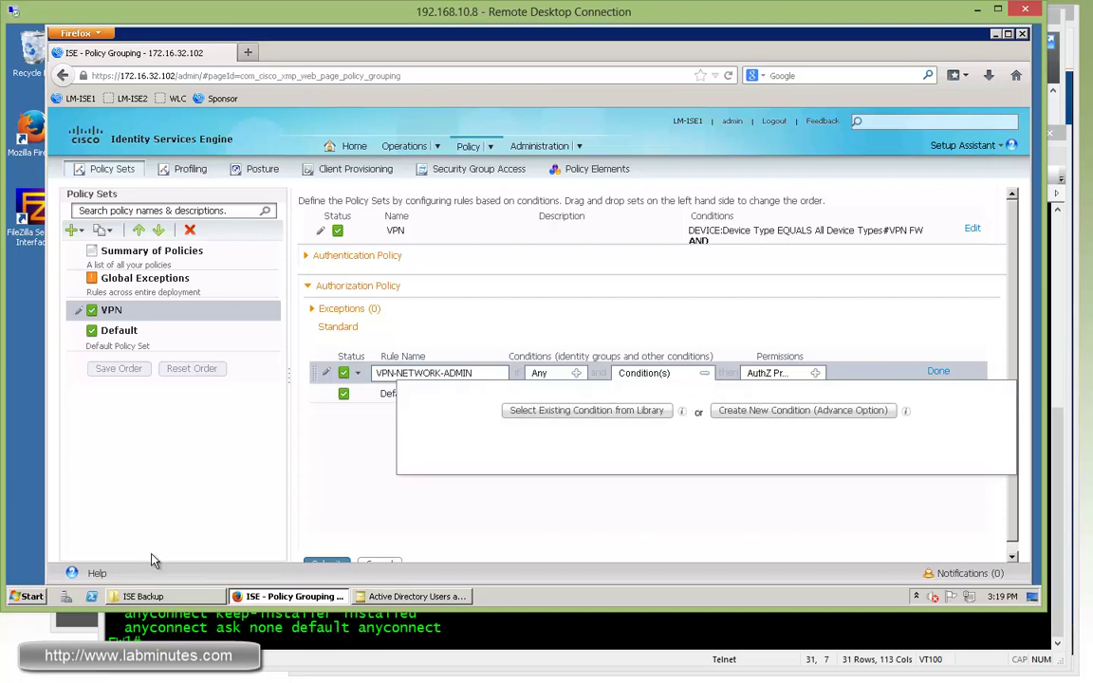
{"action": "key", "text": "alt+Tab"}
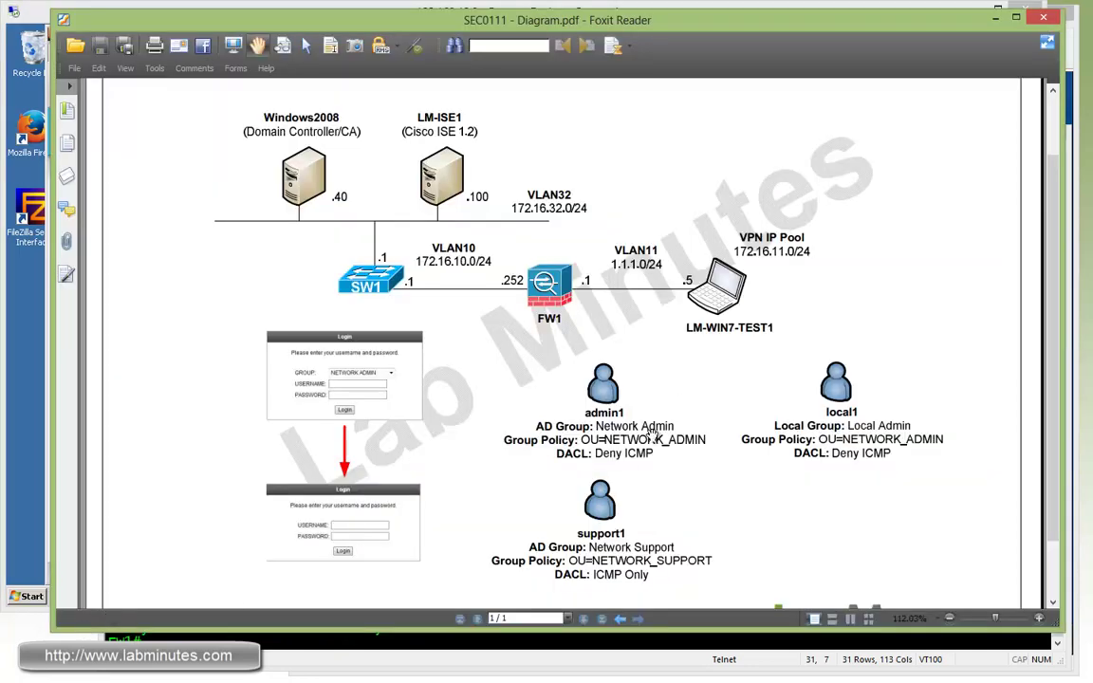
{"action": "key", "text": "alt+Tab"}
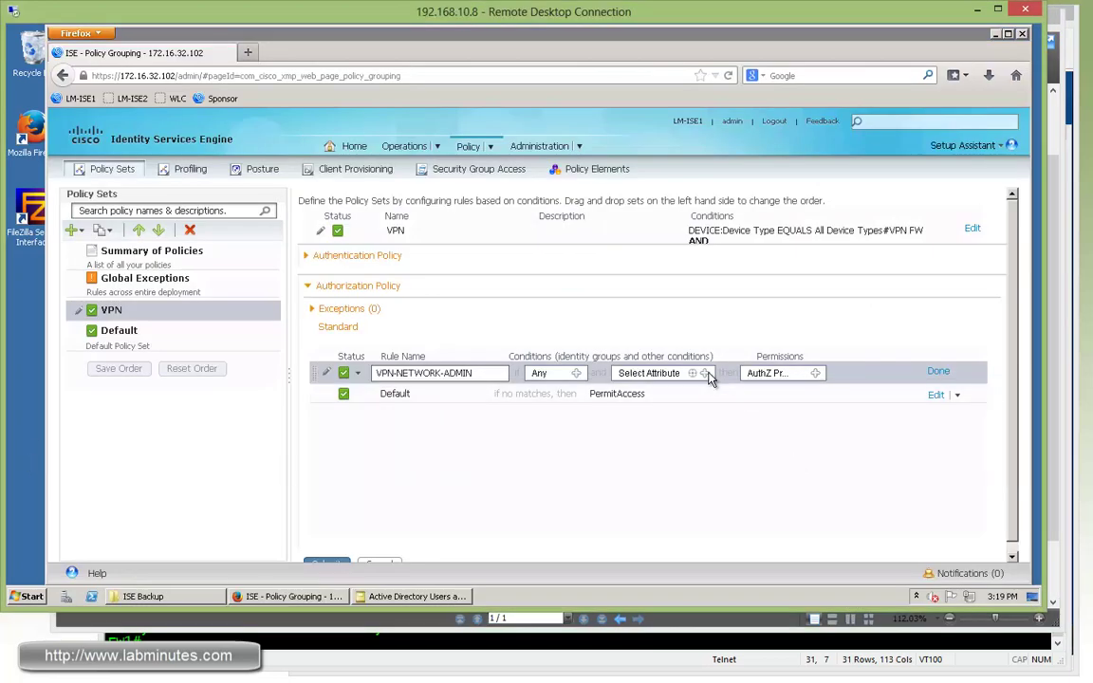
- Give the rule a new condition: AD1:ExternalGroups Equals the LABMINUTES Network Admin group
{"action": "left_click", "coordinate": [705, 373]}
{"action": "left_click", "coordinate": [482, 410]}
{"action": "left_click", "coordinate": [341, 438]}
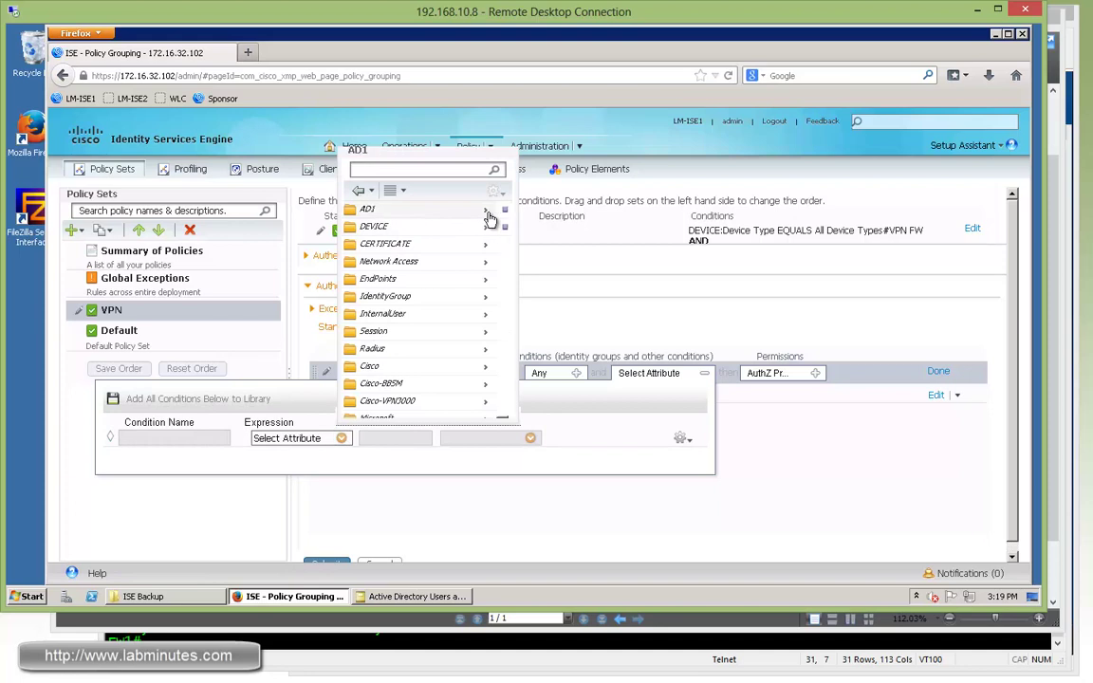
{"action": "left_click", "coordinate": [490, 215]}
{"action": "left_click", "coordinate": [398, 226]}
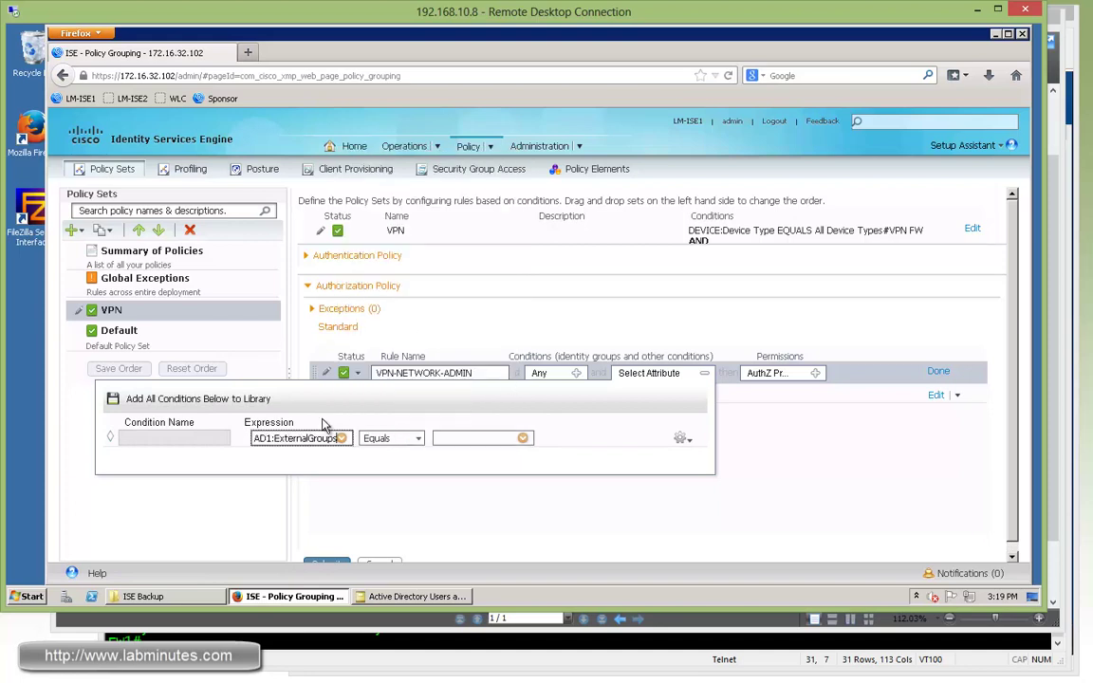
{"action": "left_click", "coordinate": [521, 437]}
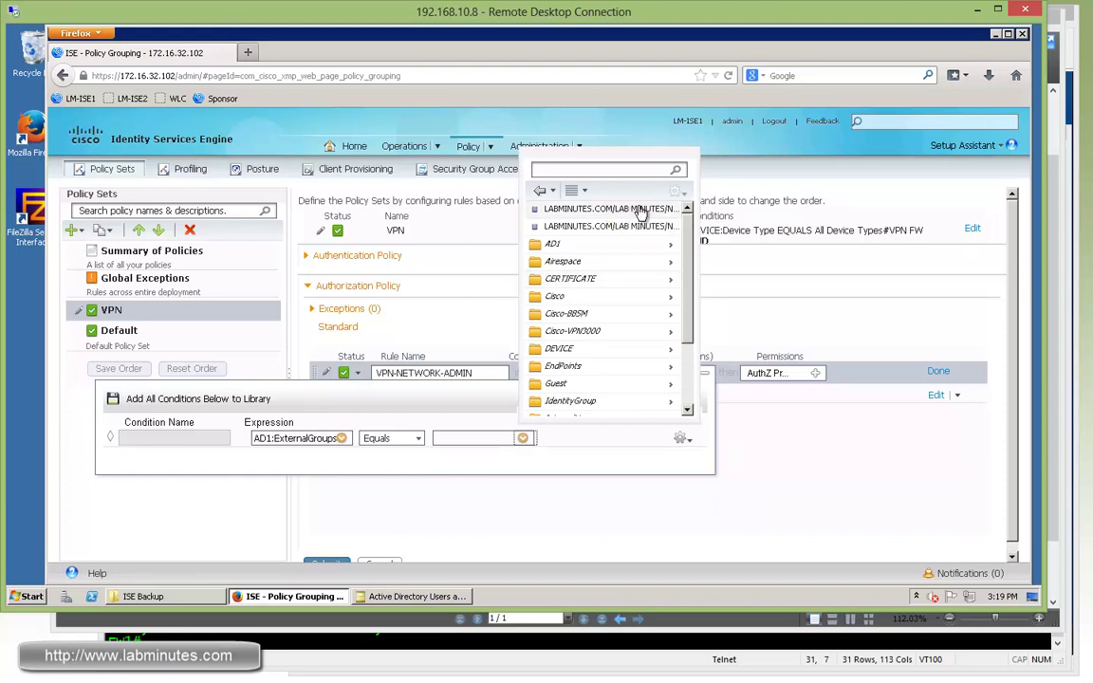
{"action": "left_click", "coordinate": [643, 210]}
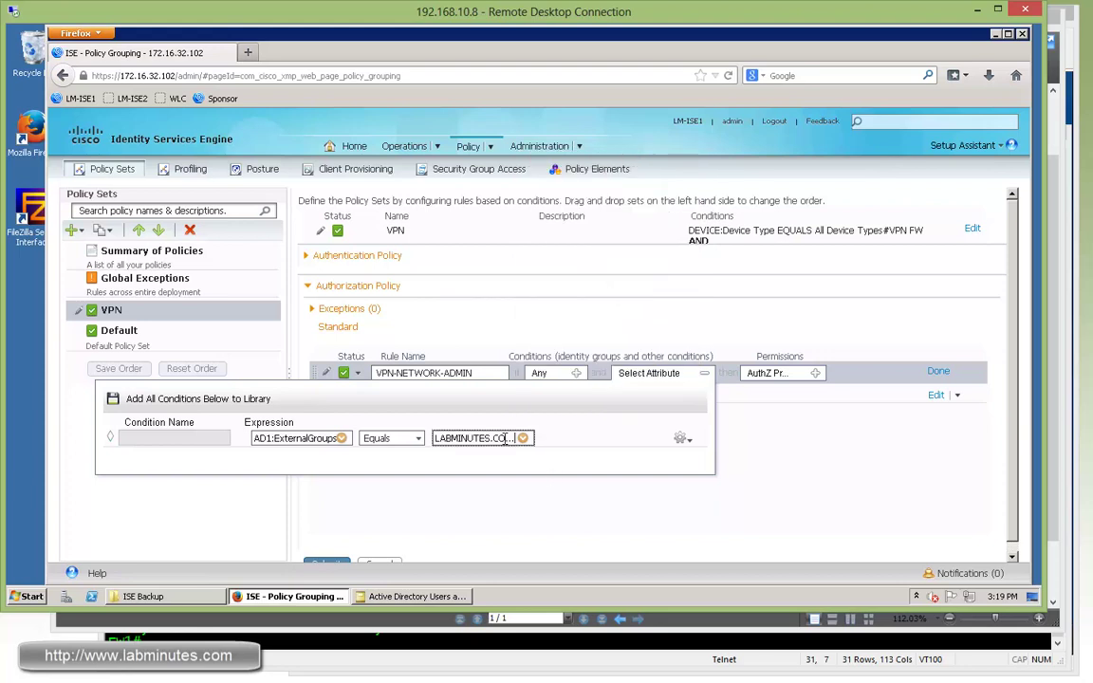
{"action": "left_click", "coordinate": [721, 398]}
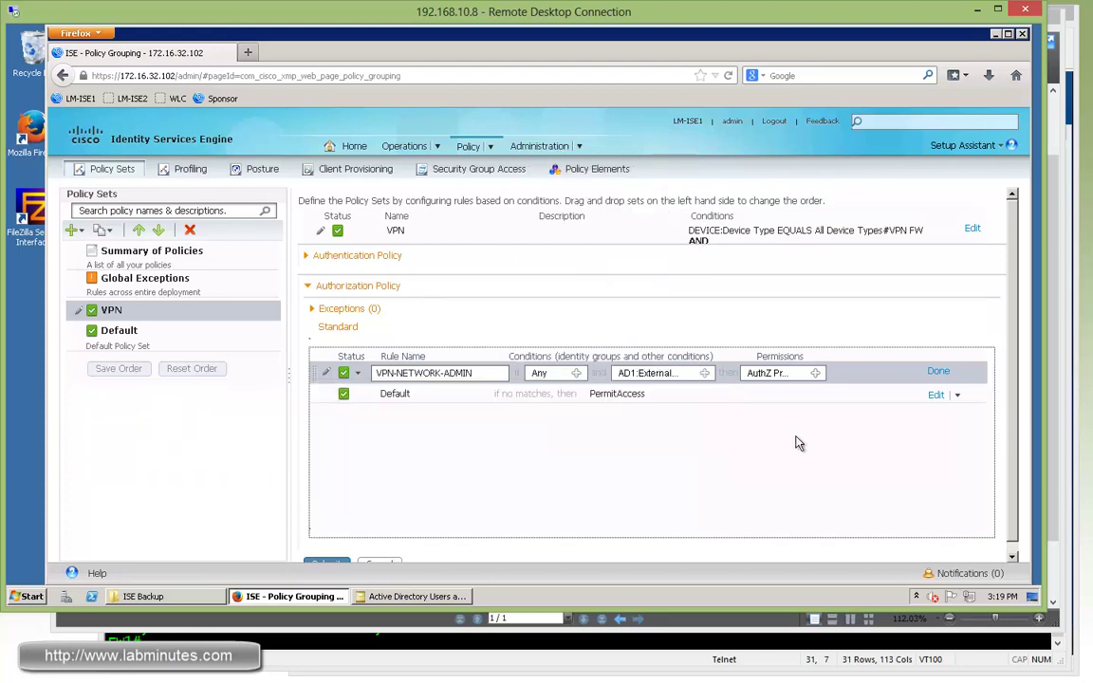
- Set the rule's permission to Standard > VPN-NETWORK-ADMIN
{"action": "left_click", "coordinate": [816, 373]}
{"action": "left_click", "coordinate": [646, 404]}
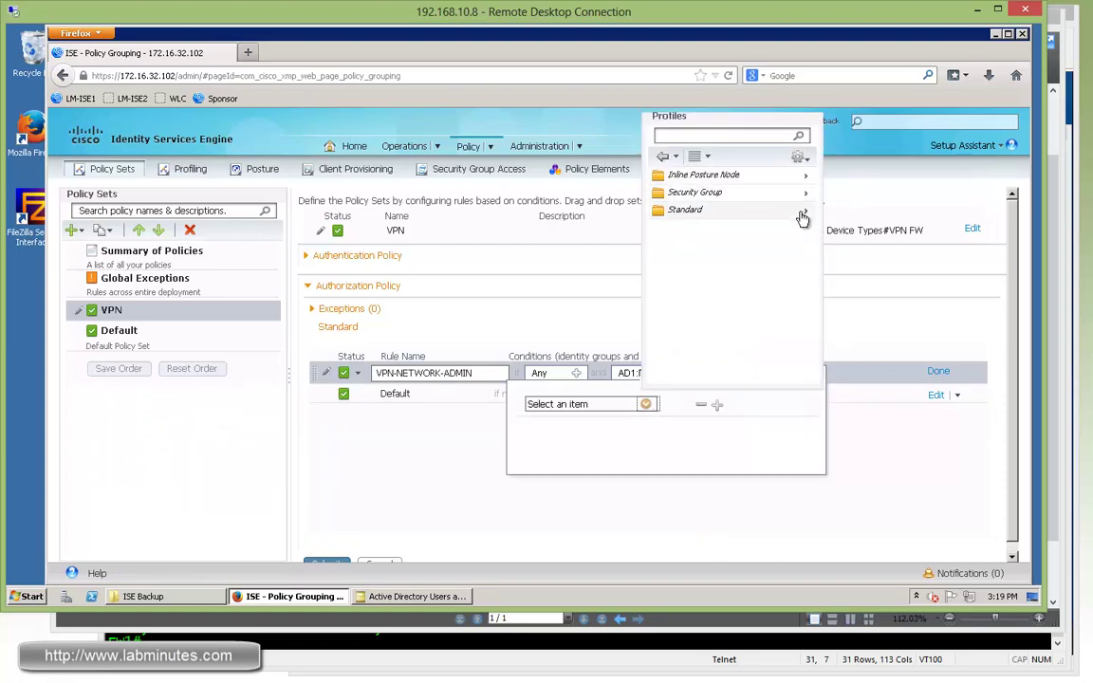
{"action": "left_click", "coordinate": [803, 211]}
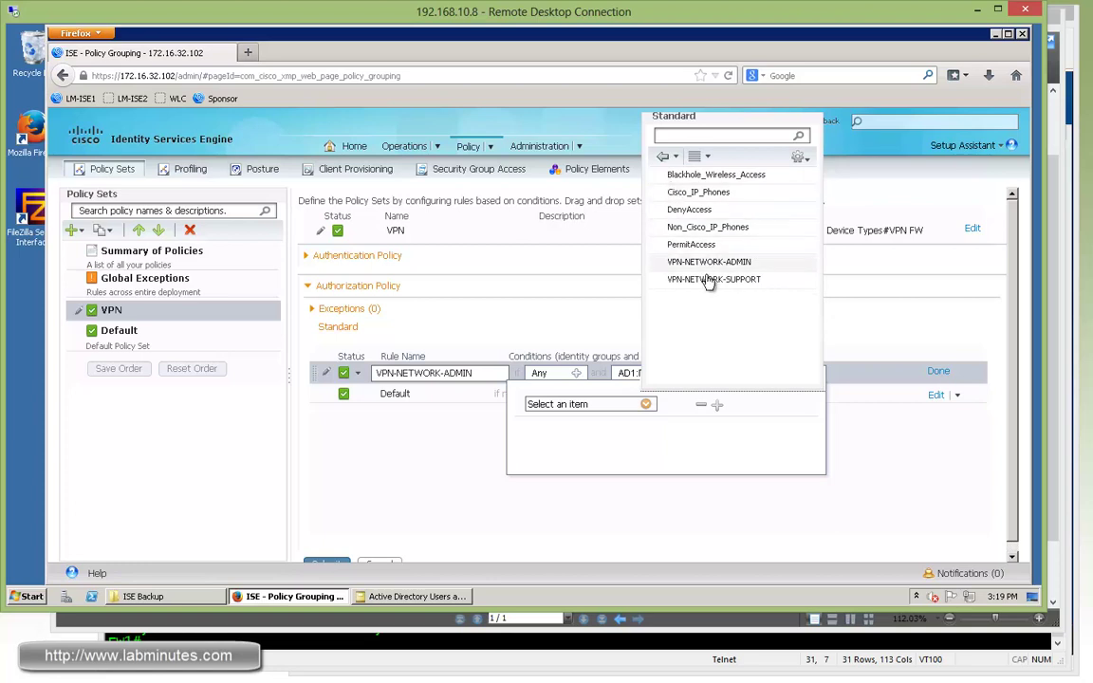
{"action": "left_click", "coordinate": [694, 271]}
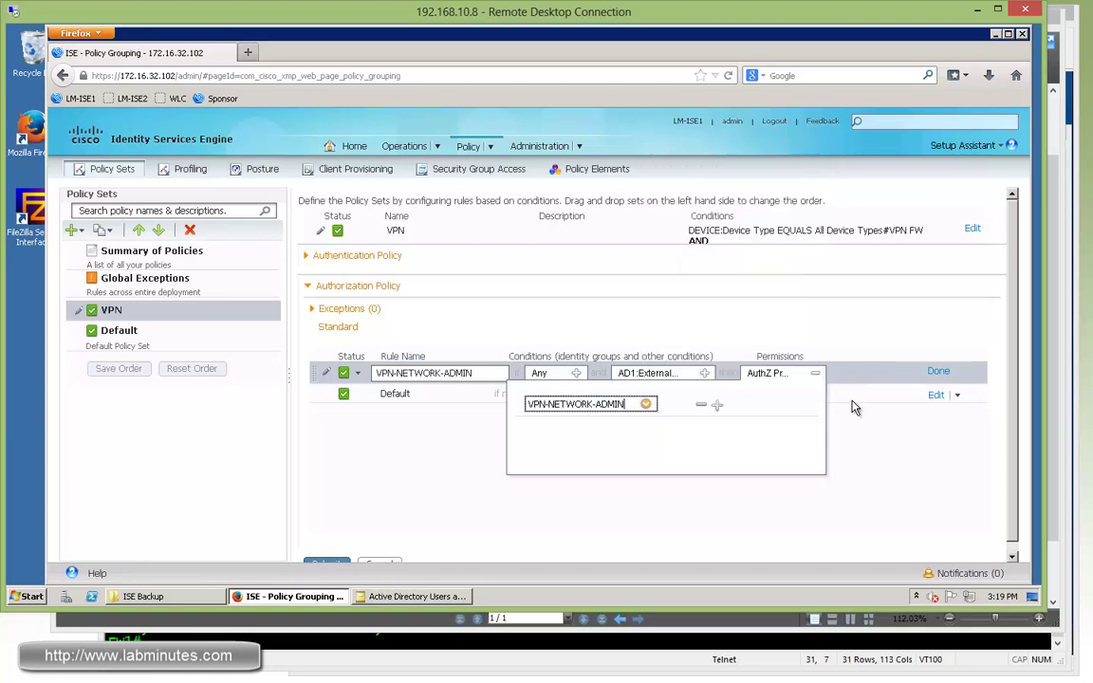
- Duplicate the VPN-NETWORK-ADMIN rule below itself and rename the copy VPN-NETWORK-SUPPORT
{"action": "left_click", "coordinate": [882, 408]}
{"action": "left_click", "coordinate": [938, 371]}
{"action": "left_click", "coordinate": [956, 371]}
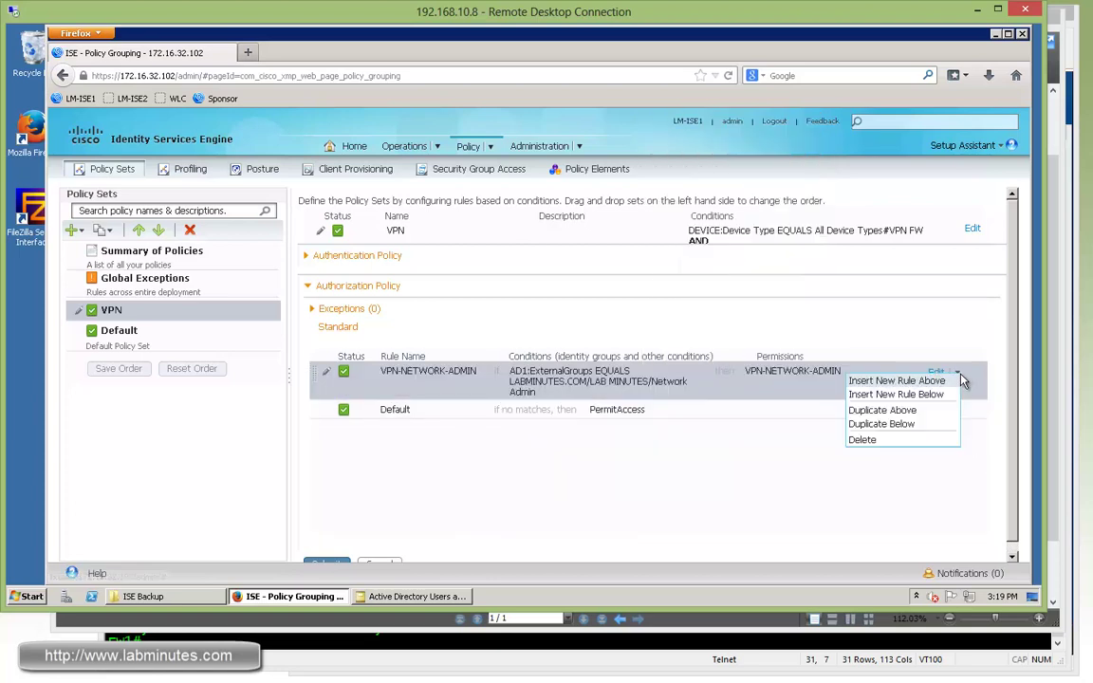
{"action": "left_click", "coordinate": [885, 425]}
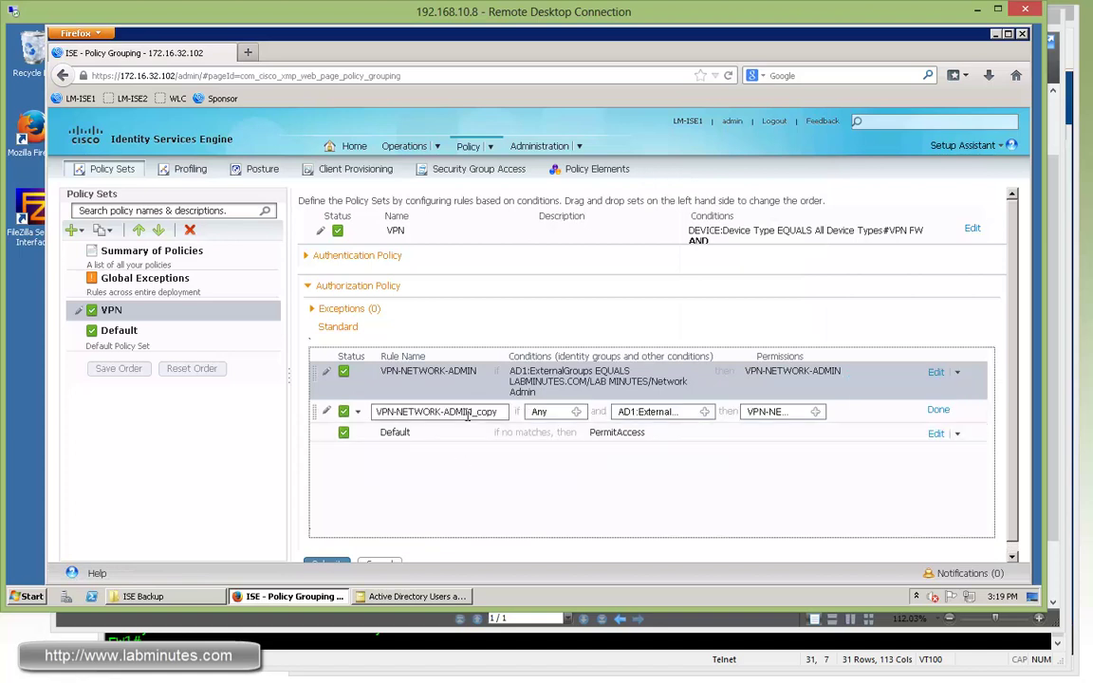
{"action": "left_click_drag", "start_coordinate": [605, 412], "coordinate": [600, 419]}
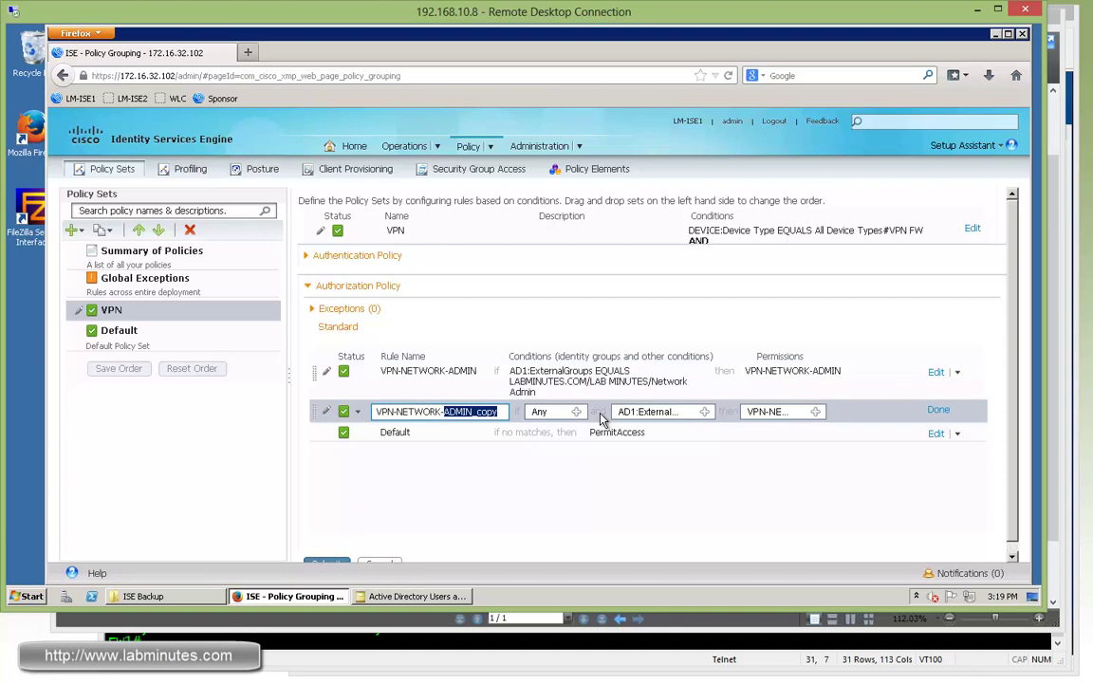
{"action": "type", "text": "SUPPORT"}
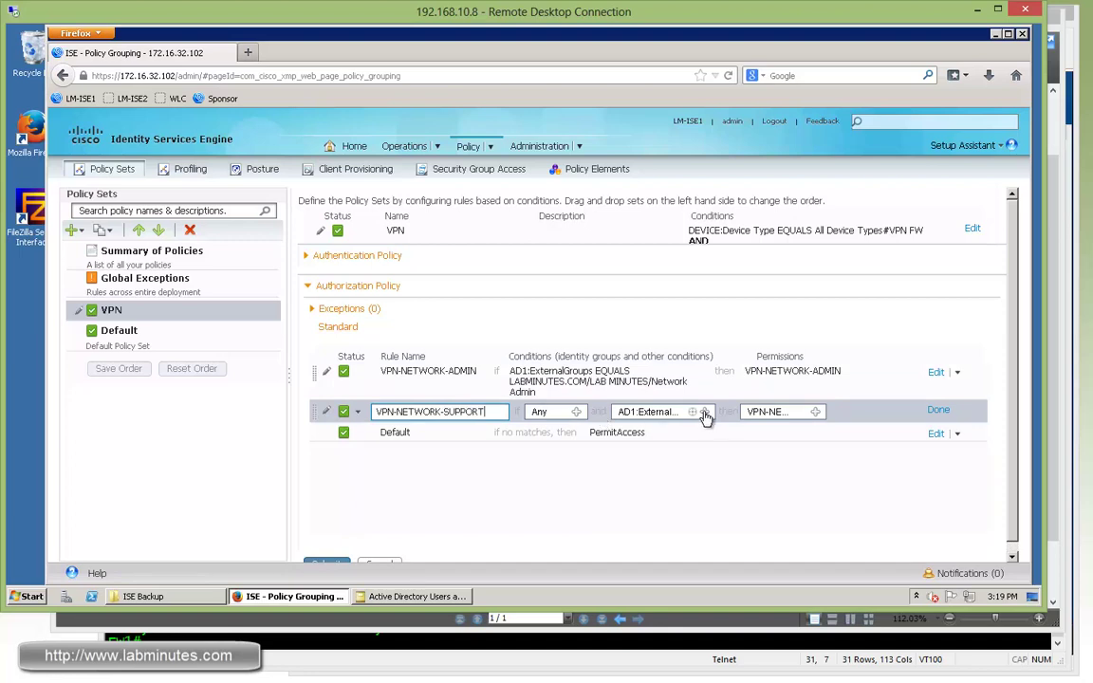
- Change the copy's group to Network Support and its permission to VPN-NETWORK-SUPPORT
{"action": "left_click", "coordinate": [704, 412]}
{"action": "left_click", "coordinate": [830, 479]}
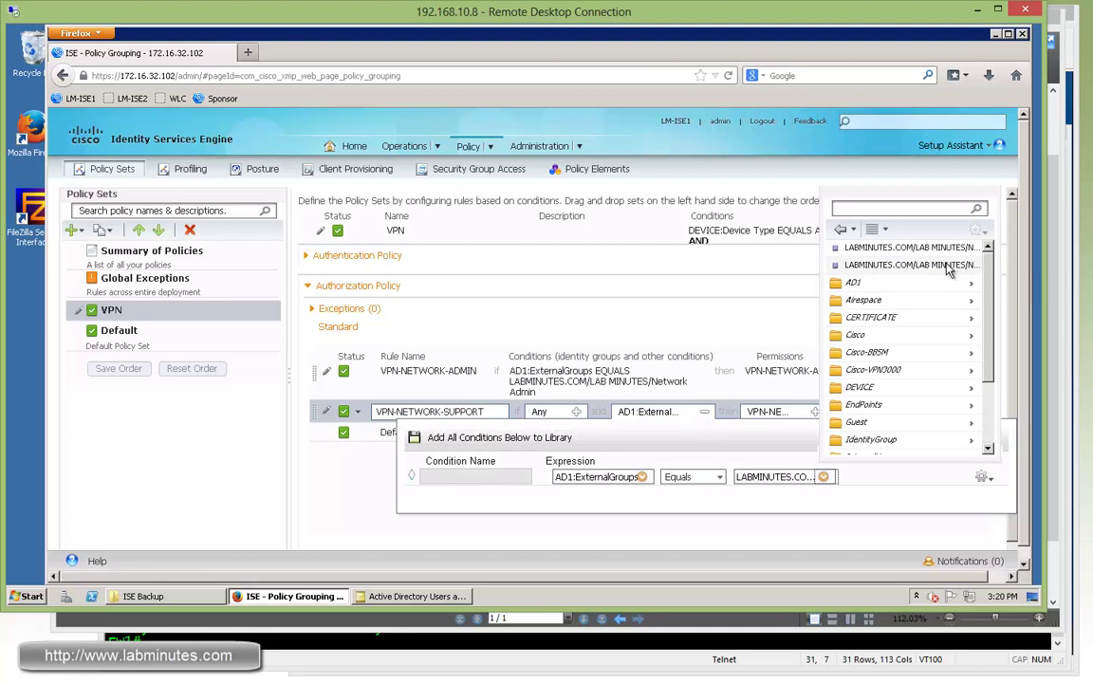
{"action": "left_click", "coordinate": [844, 249]}
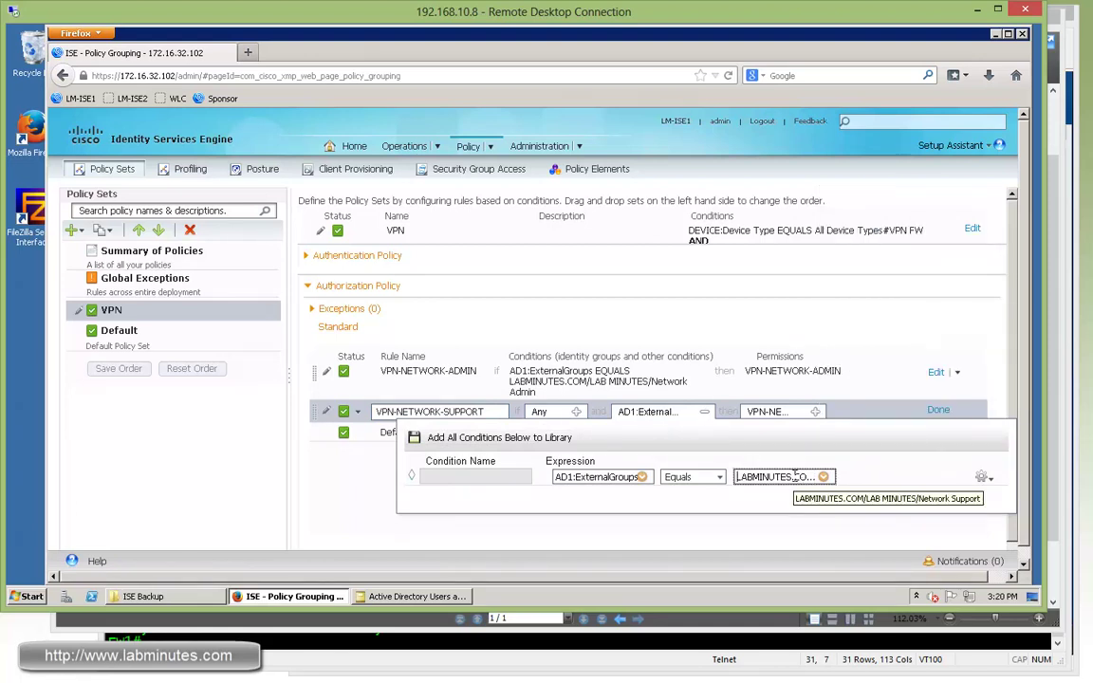
{"action": "left_click", "coordinate": [815, 411]}
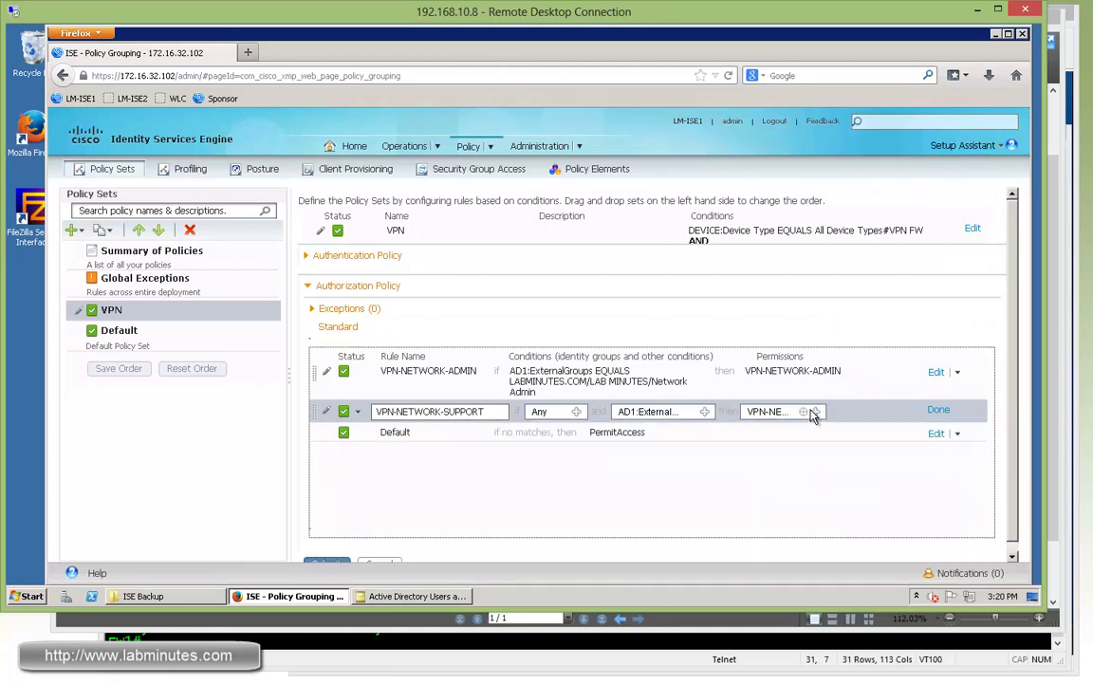
{"action": "left_click", "coordinate": [645, 444]}
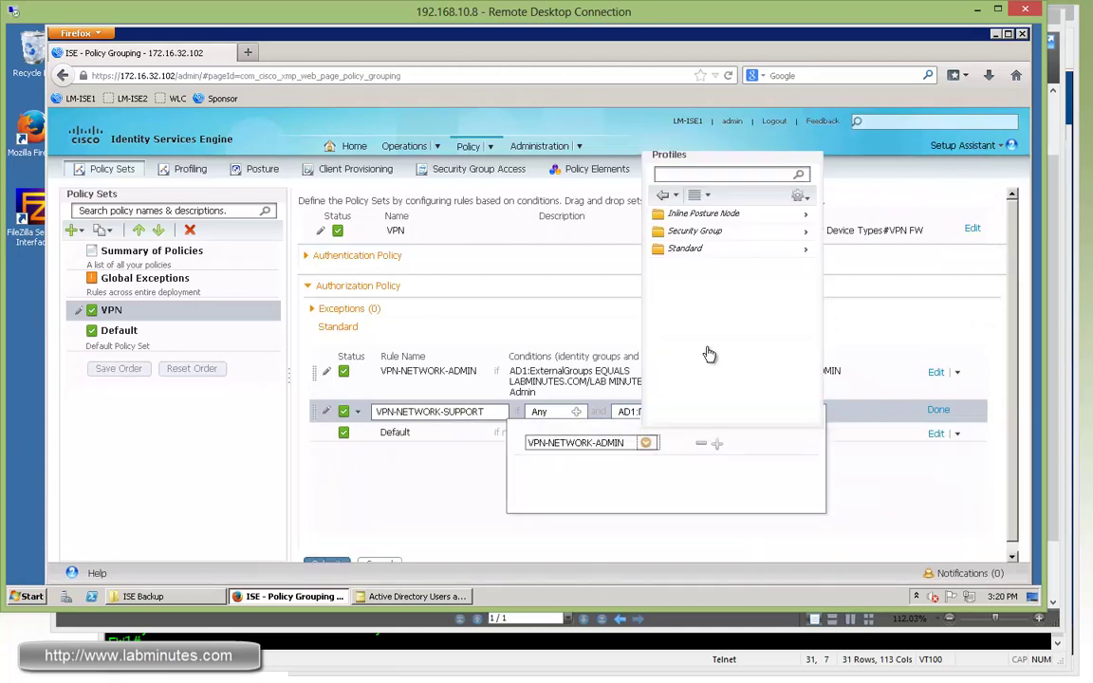
{"action": "left_click", "coordinate": [804, 249]}
{"action": "left_click", "coordinate": [698, 313]}
{"action": "left_click", "coordinate": [919, 494]}
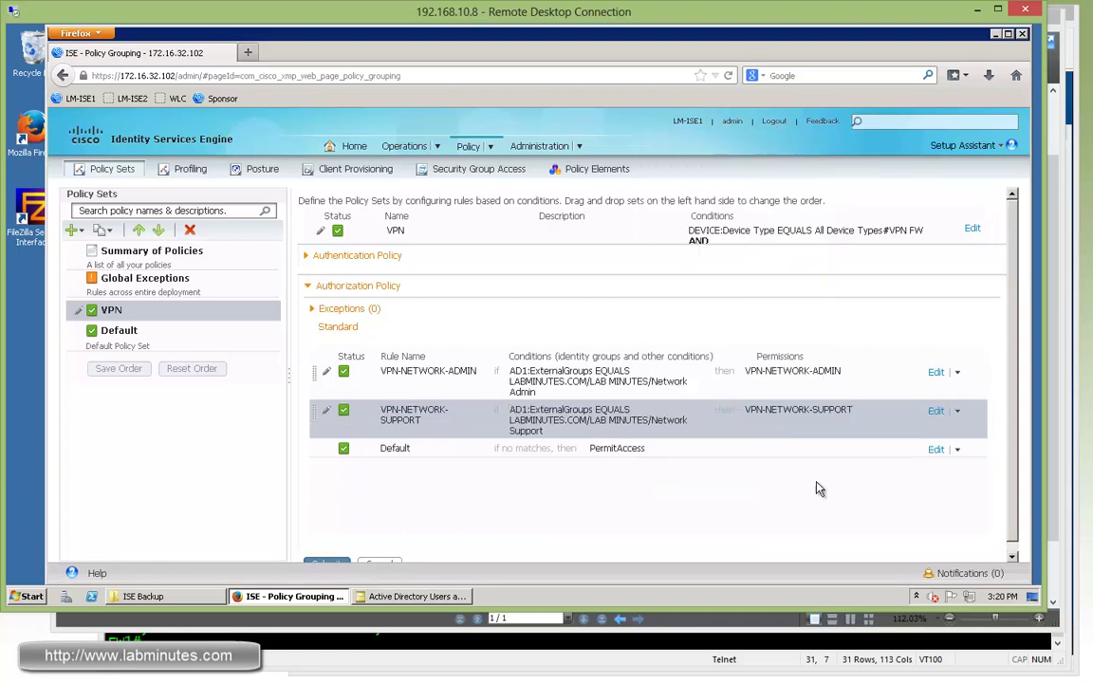
- Insert a new rule named VPN-LOCAL-ADMIN below the VPN-NETWORK-SUPPORT rule
{"action": "left_click", "coordinate": [956, 414]}
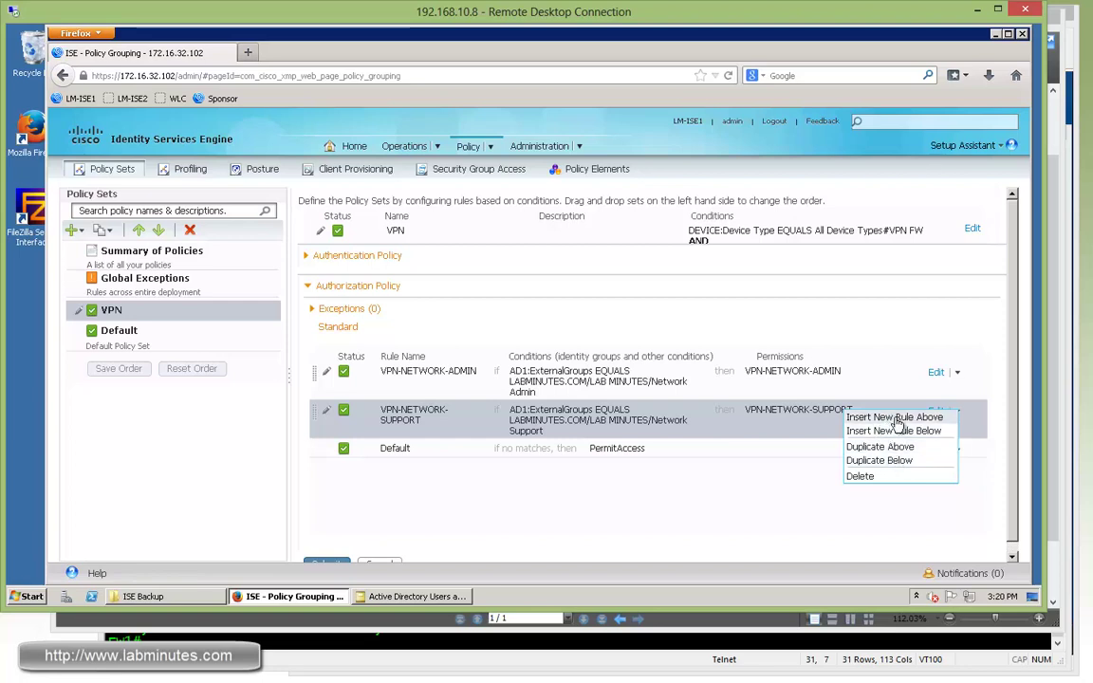
{"action": "left_click", "coordinate": [889, 432]}
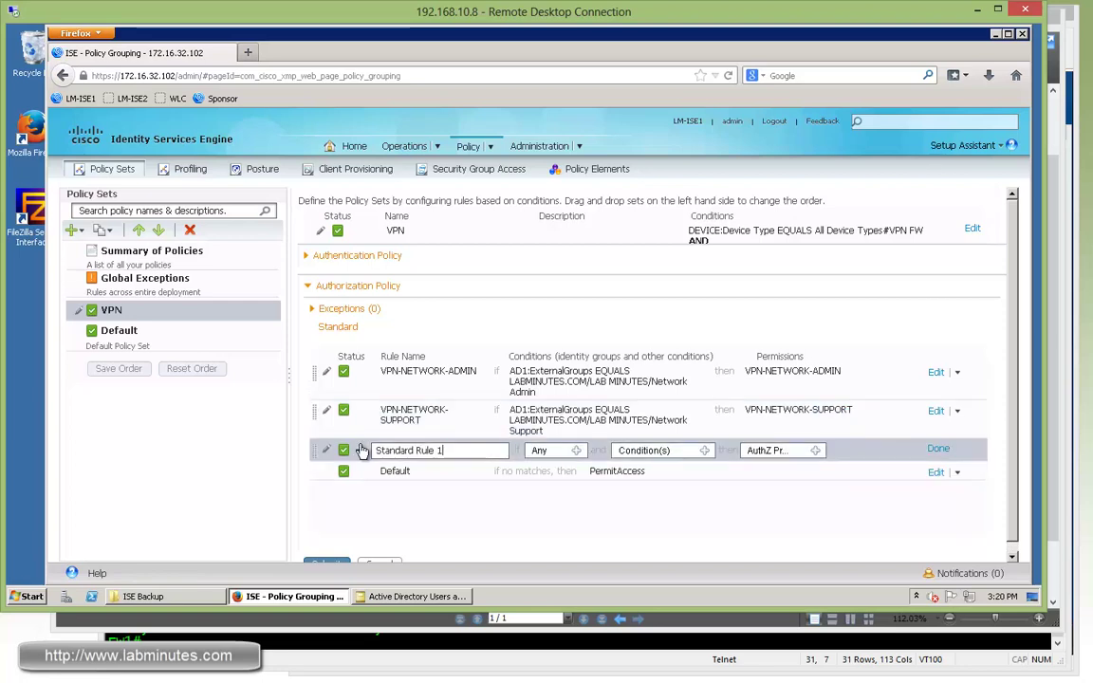
{"action": "type", "text": "VPN"}
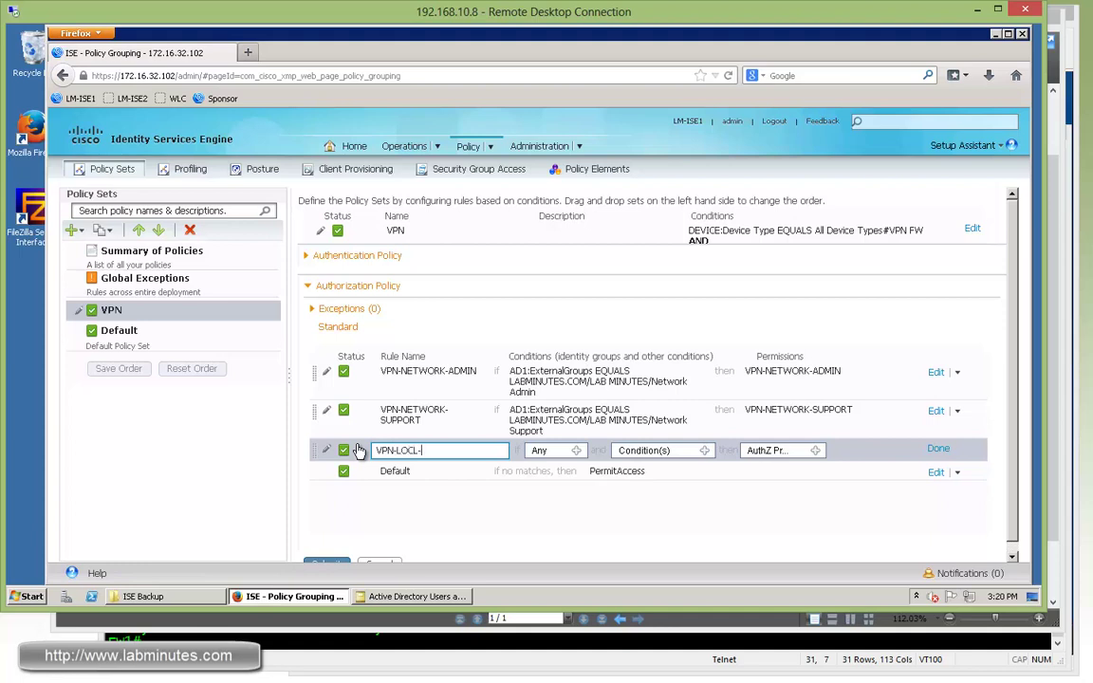
{"action": "type", "text": "-LOCAL-ADMIN"}
- Set the VPN-LOCAL-ADMIN condition to User Identity Groups > Local Admin
{"action": "left_click", "coordinate": [576, 451]}
{"action": "left_click", "coordinate": [685, 482]}
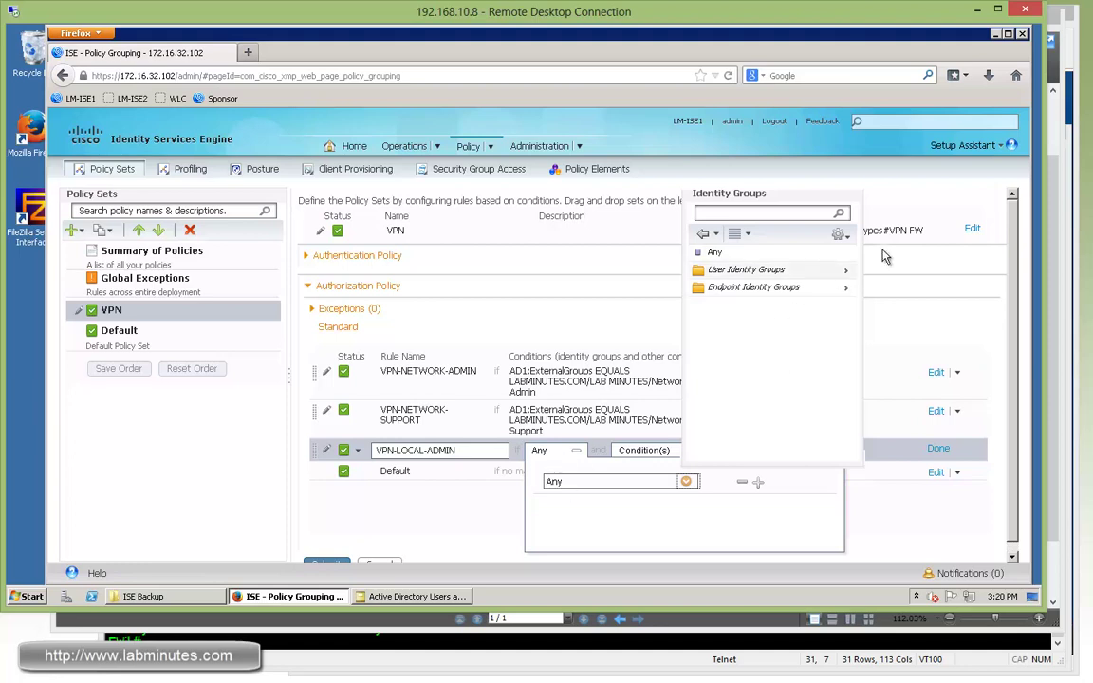
{"action": "left_click", "coordinate": [847, 272]}
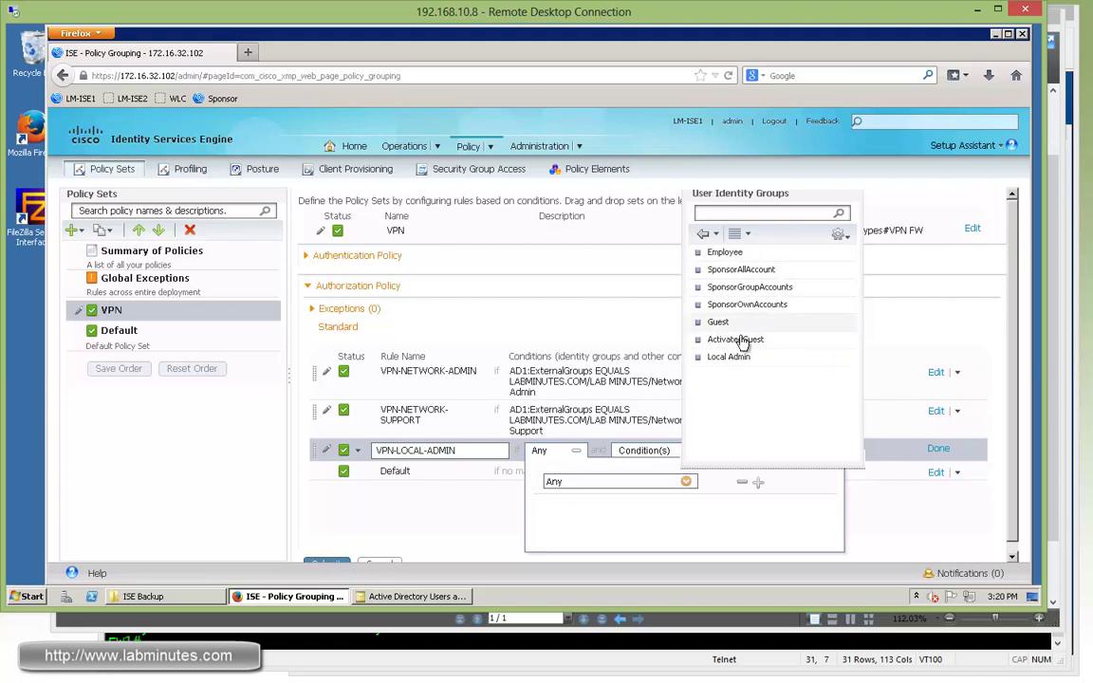
{"action": "left_click", "coordinate": [737, 359]}
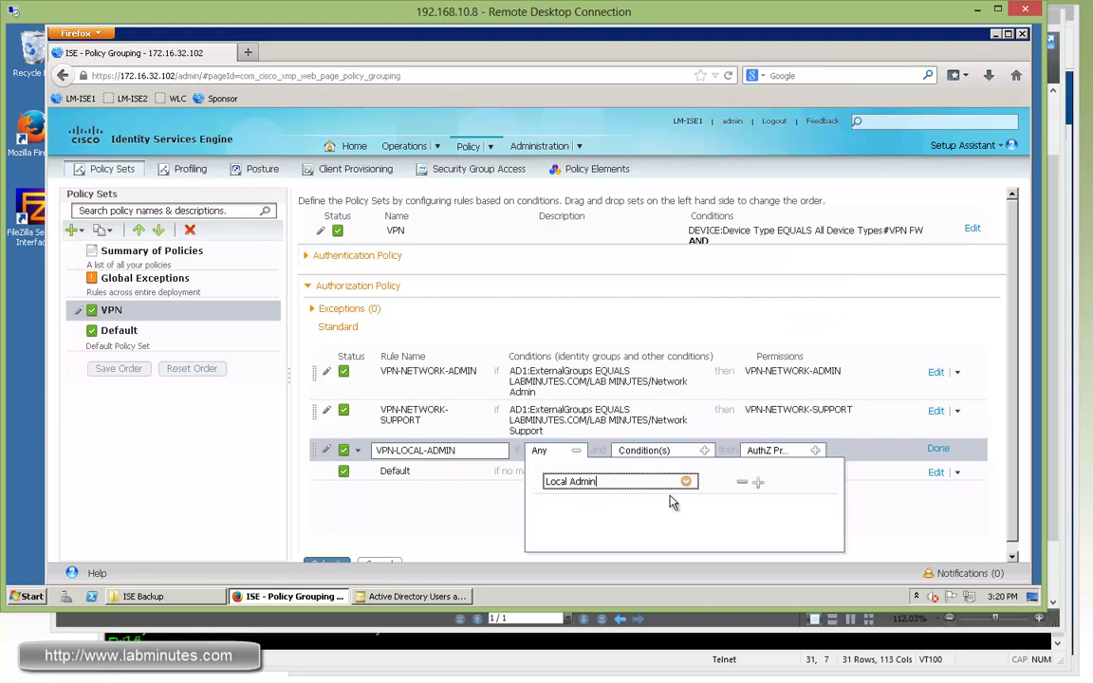
- Grant VPN-LOCAL-ADMIN the Standard > VPN-NETWORK-ADMIN profile and finish the rule
{"action": "left_click", "coordinate": [816, 451]}
{"action": "left_click", "coordinate": [646, 481]}
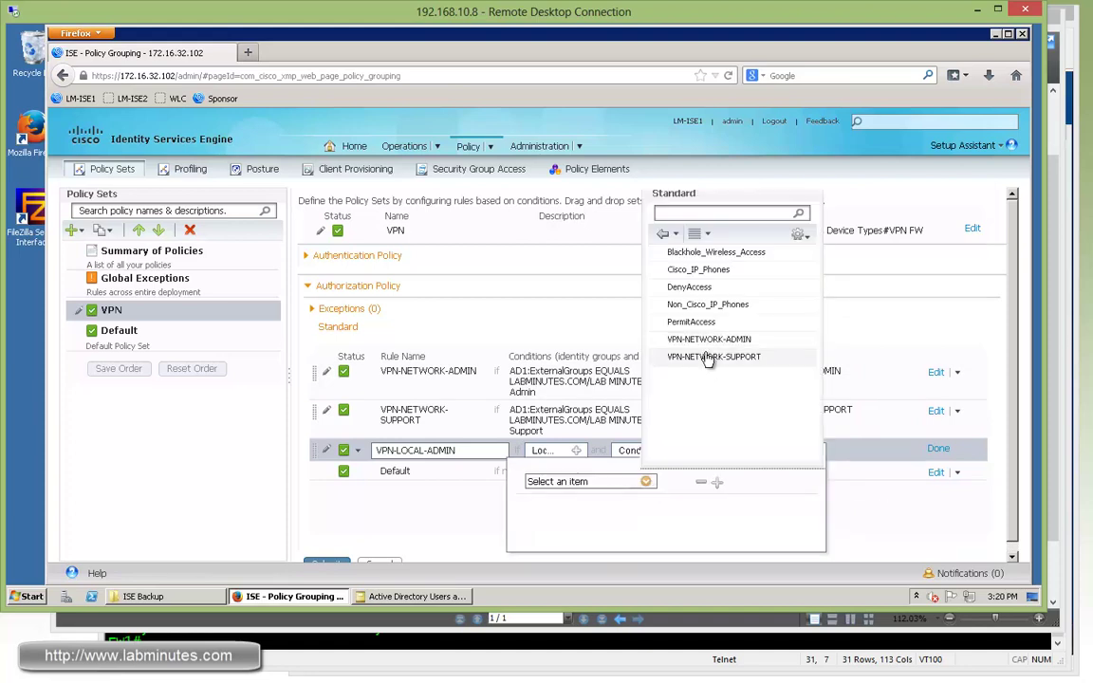
{"action": "left_click", "coordinate": [713, 341]}
{"action": "left_click", "coordinate": [847, 480]}
{"action": "left_click", "coordinate": [939, 449]}
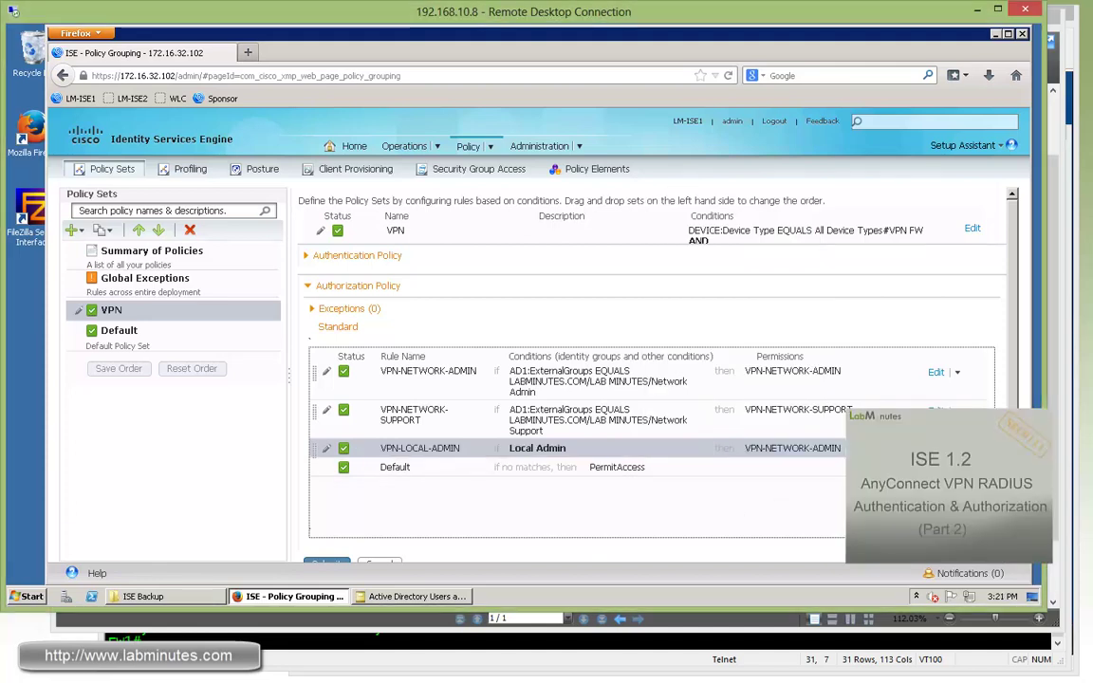
- Change the Default rule's permission from PermitAccess to Standard > DenyAccess
{"action": "left_click", "coordinate": [617, 470]}
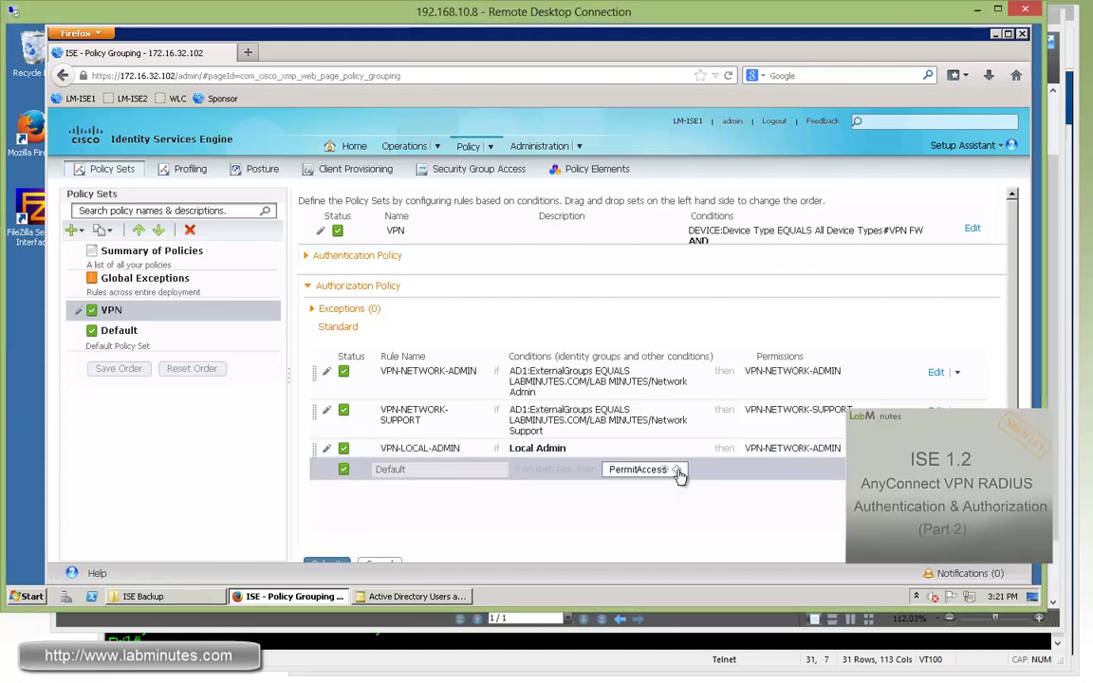
{"action": "left_click", "coordinate": [677, 472]}
{"action": "left_click", "coordinate": [740, 500]}
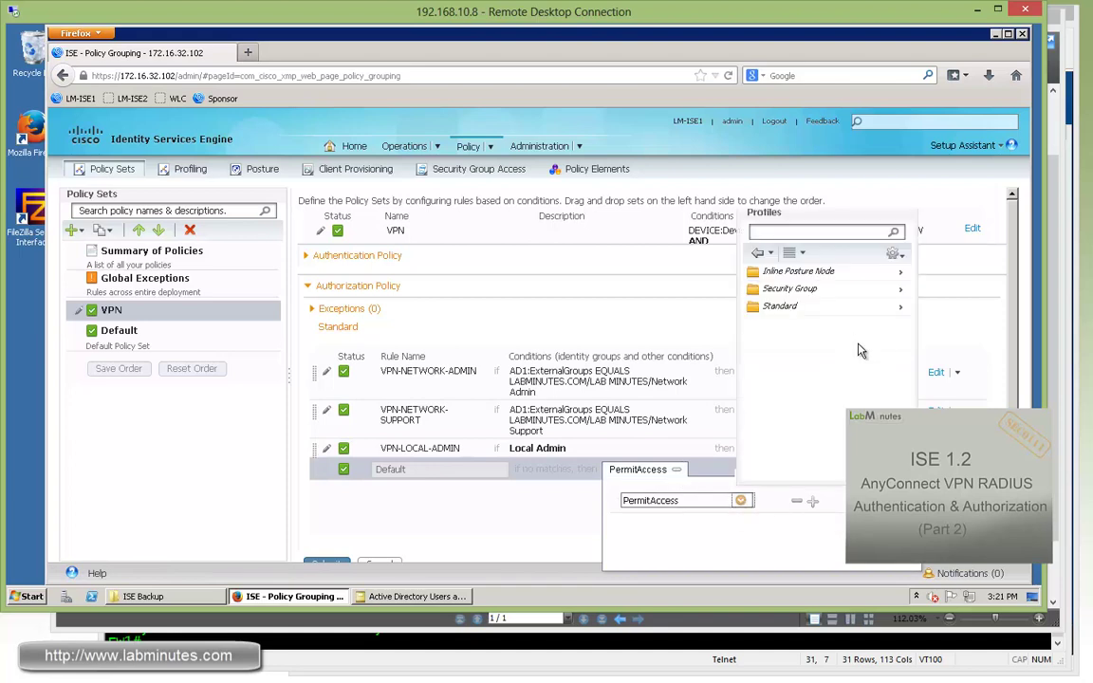
{"action": "left_click", "coordinate": [903, 309]}
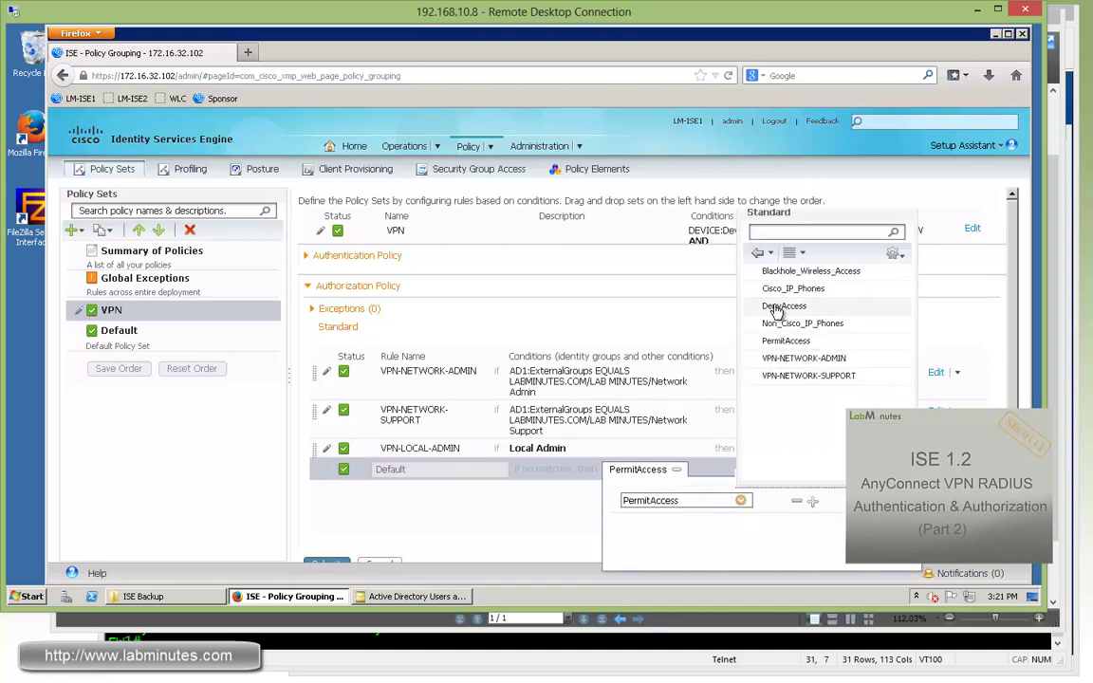
{"action": "left_click", "coordinate": [773, 302]}
{"action": "left_click", "coordinate": [458, 479]}
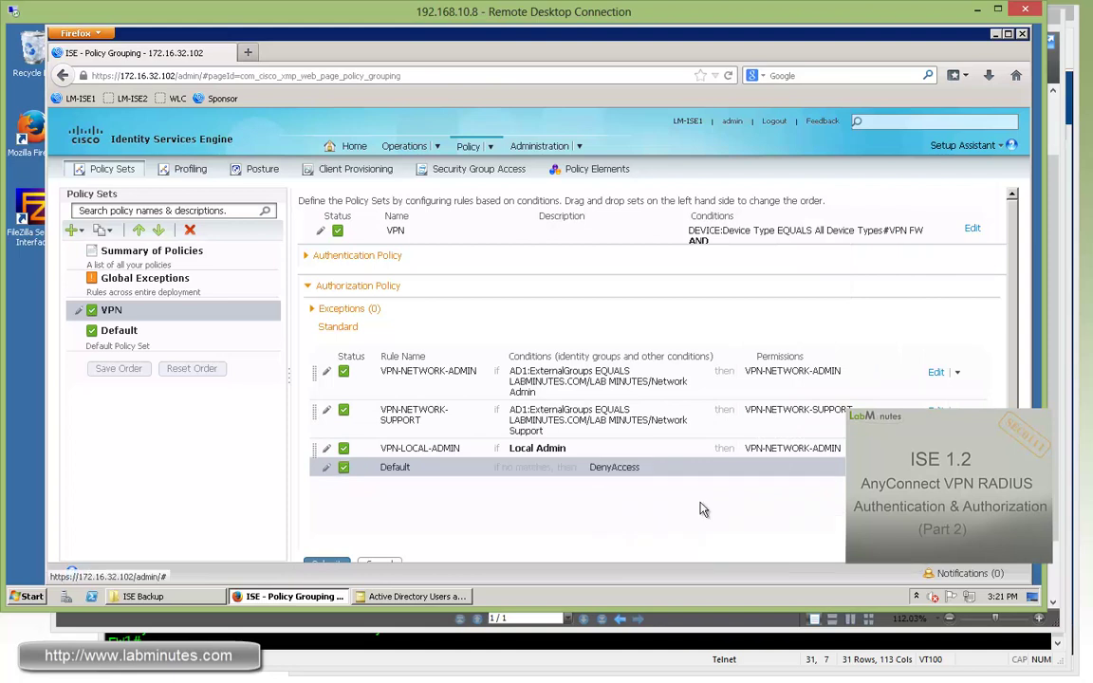